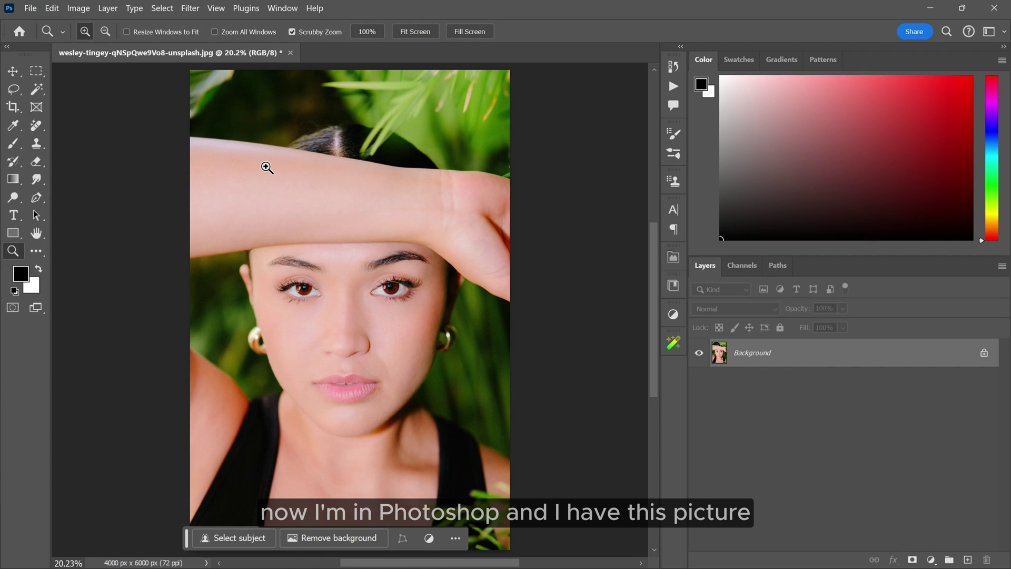
# Switch from the Zoom tool to the Move tool with V.
pyautogui.press('v')
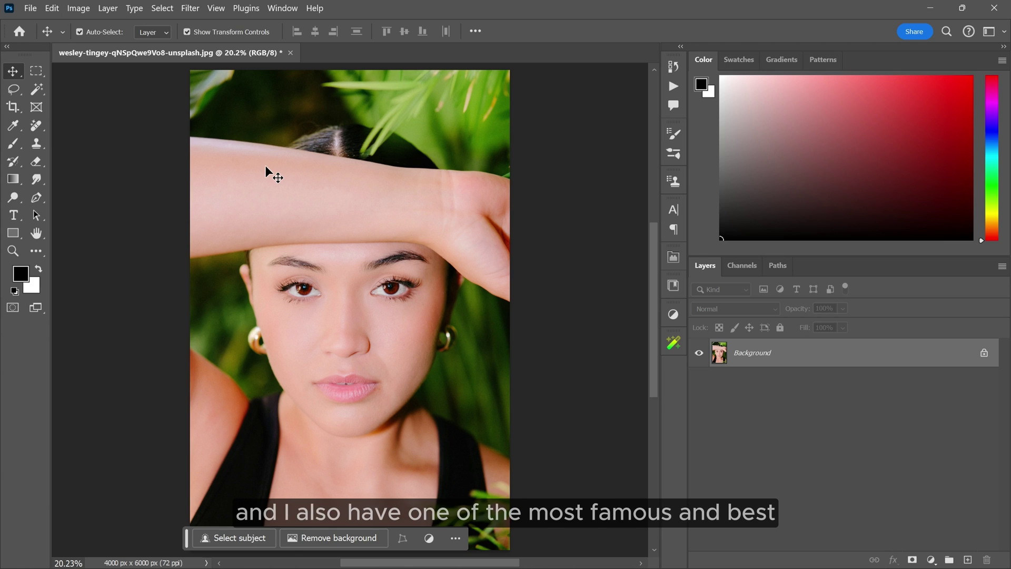
# Open the Williams Academy retouch panel from the Plugins menu.
pyautogui.click(251, 11)
pyautogui.moveTo(273, 64)
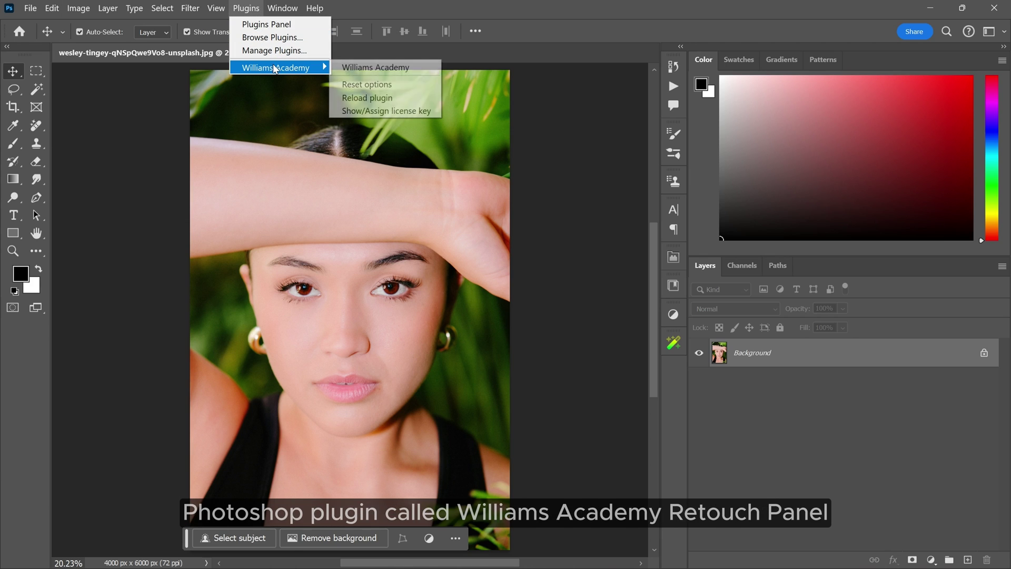
pyautogui.click(361, 69)
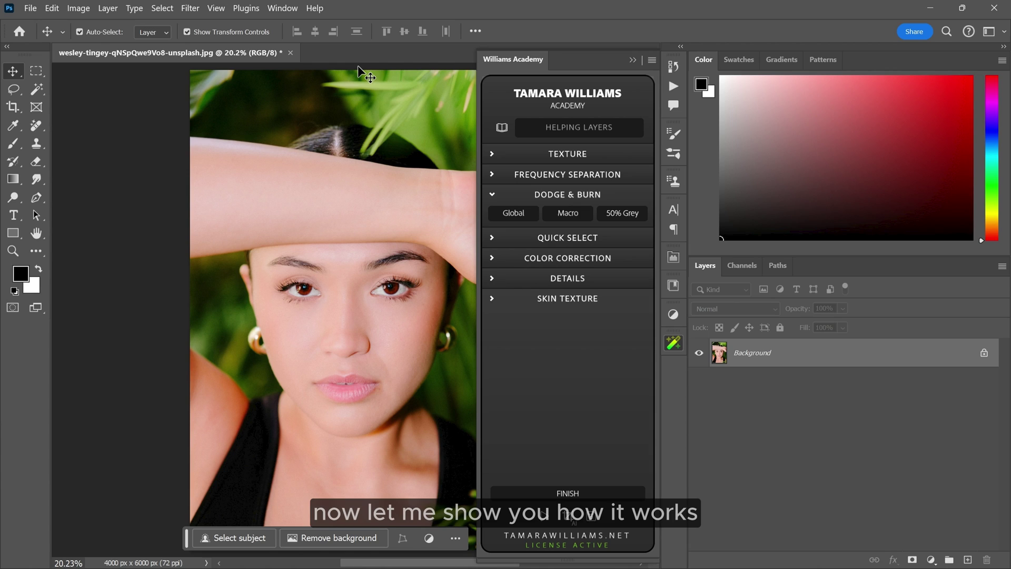
# Add the Helping Layers group and turn on the Solar Curve view.
pyautogui.click(679, 343)
pyautogui.click(674, 345)
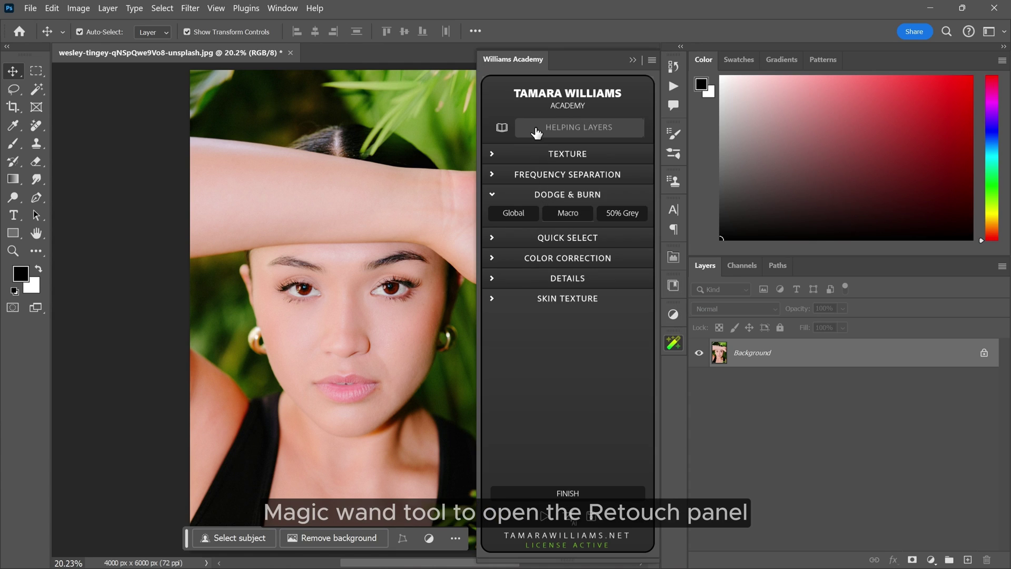
pyautogui.click(575, 130)
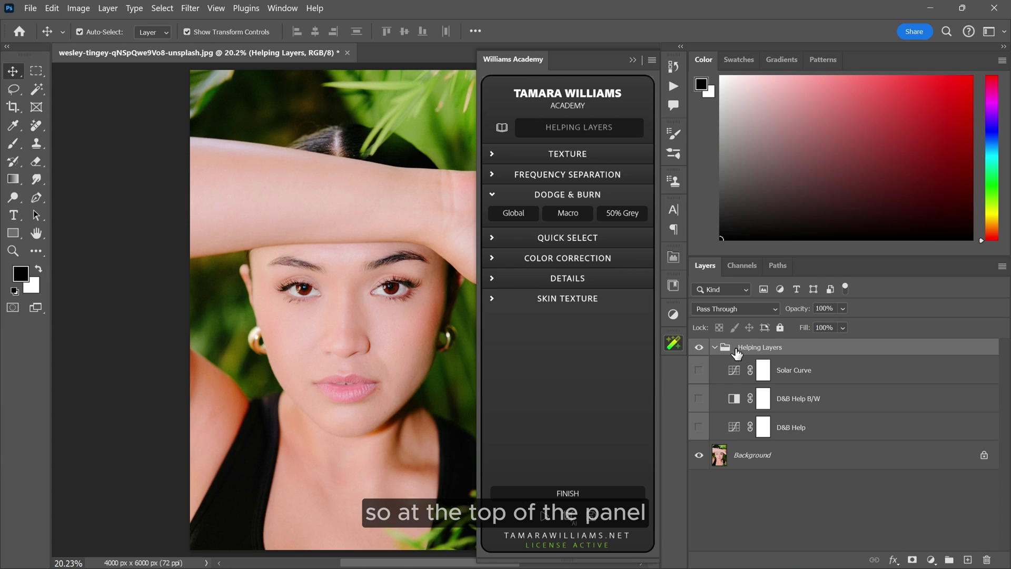
pyautogui.click(699, 370)
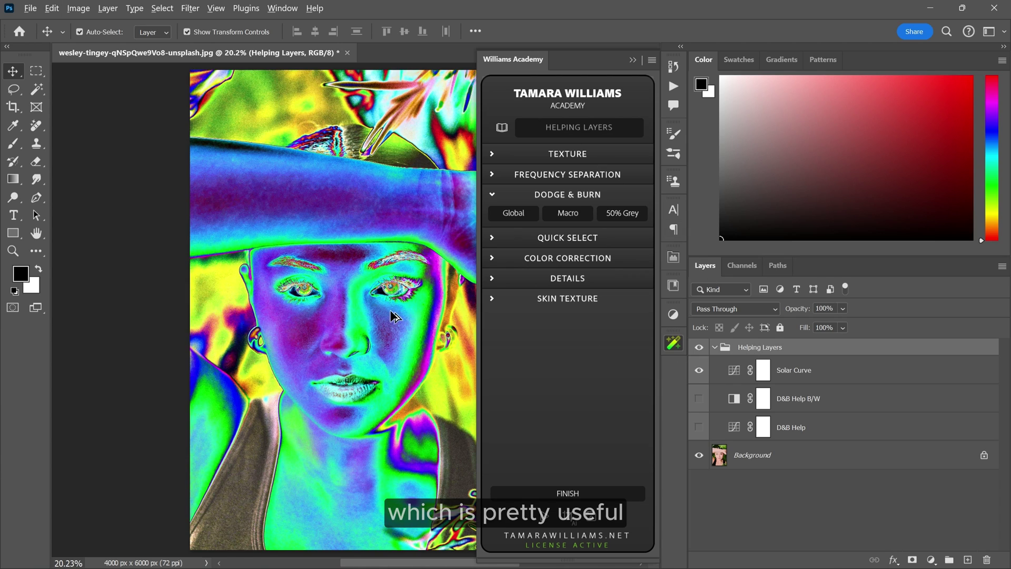
# Switch the view to the black-and-white D&B Help layers, hiding Solar Curve.
pyautogui.scroll(5, 384, 316)
pyautogui.scroll(-1, 209, 266)
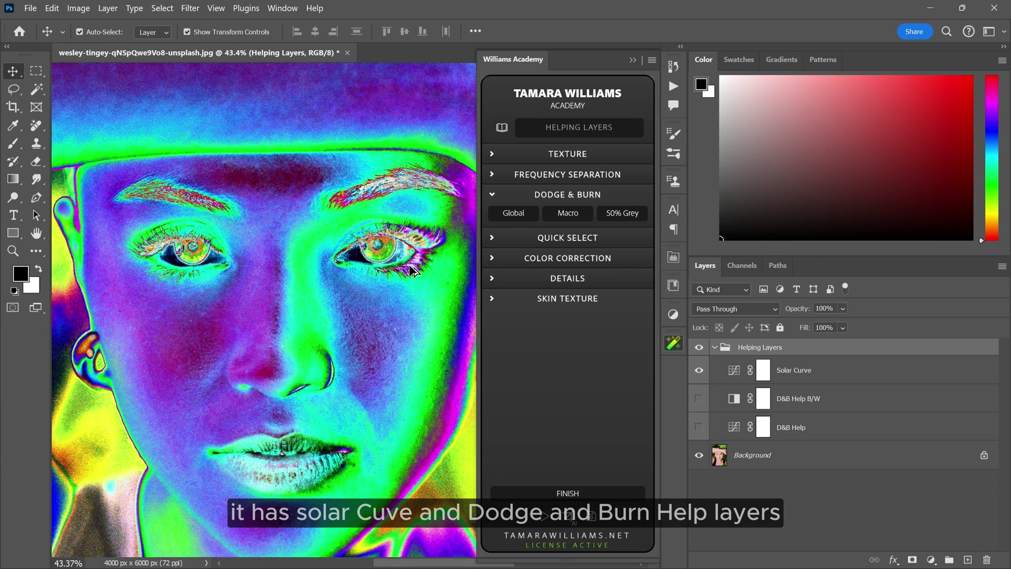
pyautogui.scroll(-3, 412, 270)
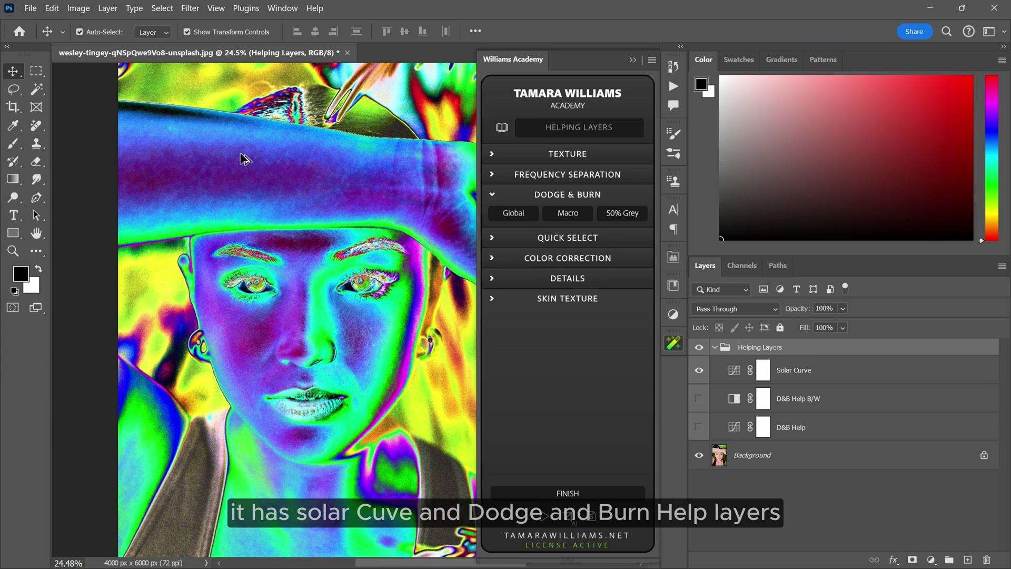
pyautogui.scroll(1, 240, 145)
pyautogui.scroll(-1, 235, 130)
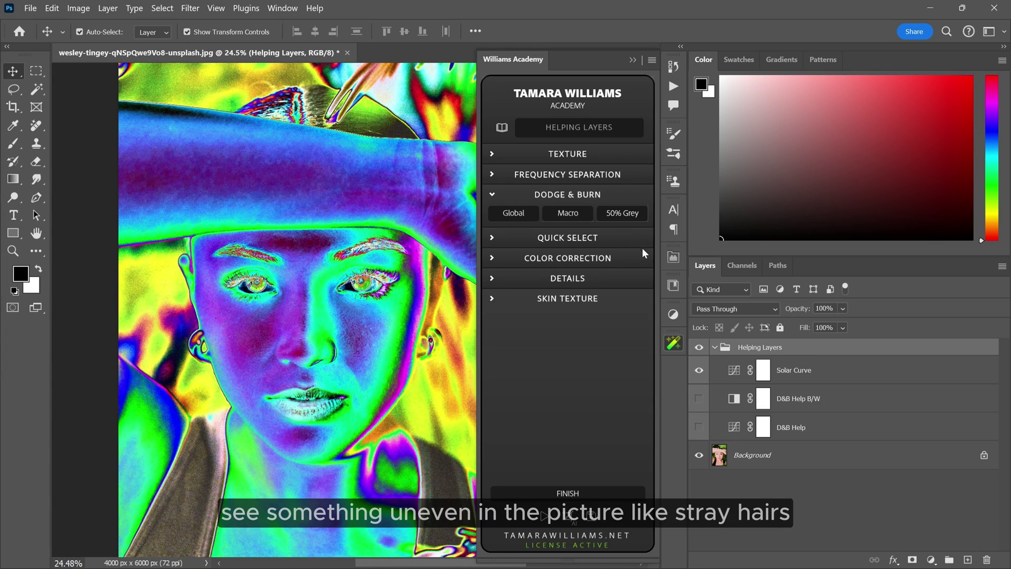
pyautogui.moveTo(699, 392); pyautogui.dragTo(698, 426)
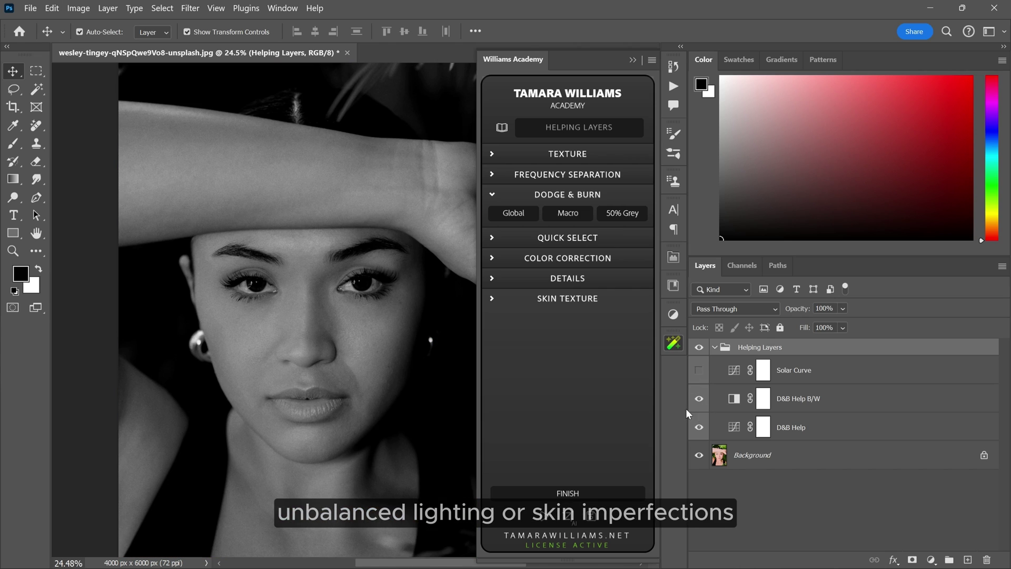
pyautogui.scroll(-1, 337, 346)
pyautogui.scroll(2, 316, 332)
pyautogui.scroll(-2, 289, 322)
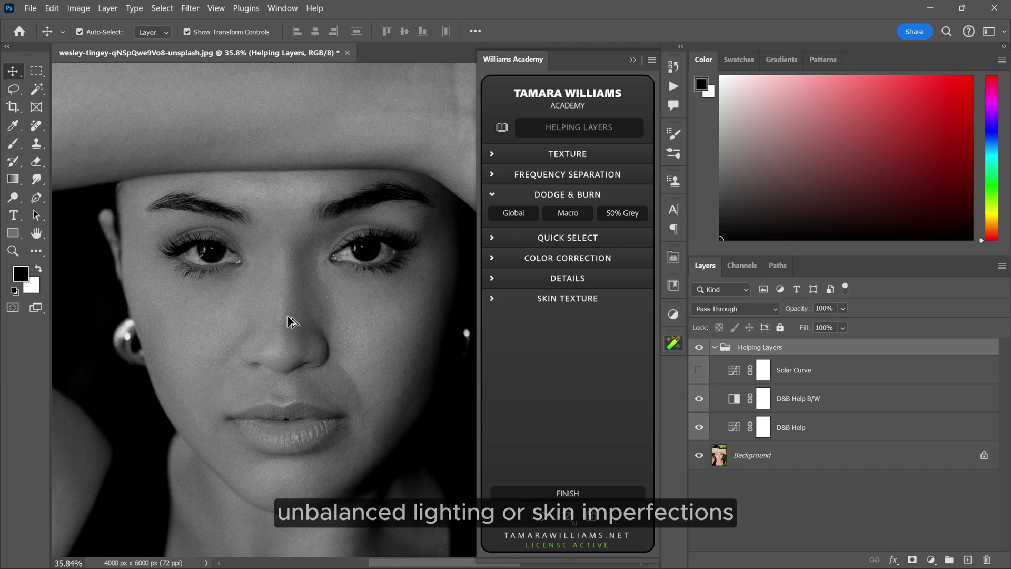
pyautogui.scroll(1, 274, 380)
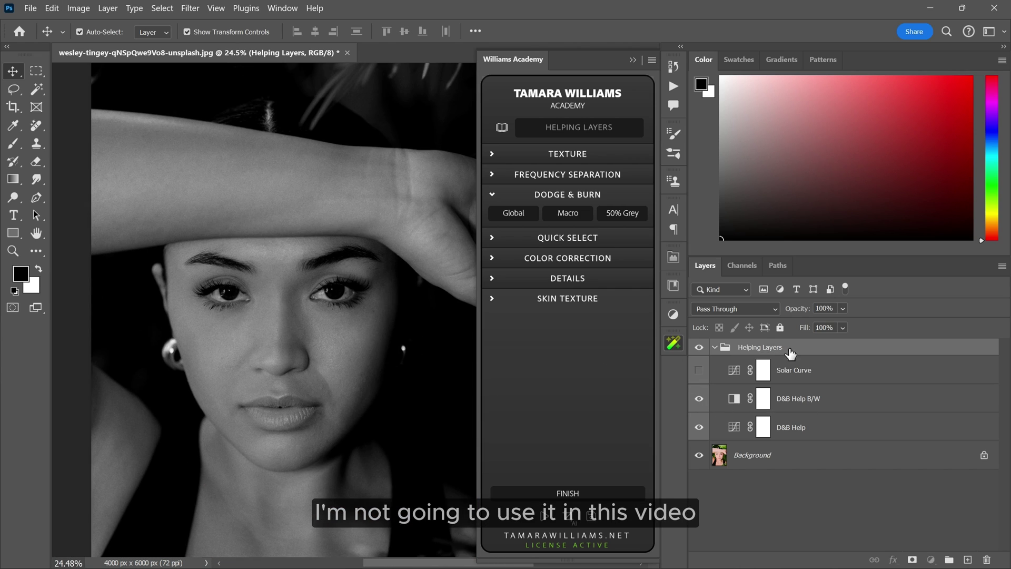
# Delete the Helping Layers group, dismiss the Background warning, and re-expand Dodge & Burn.
pyautogui.press('Delete')
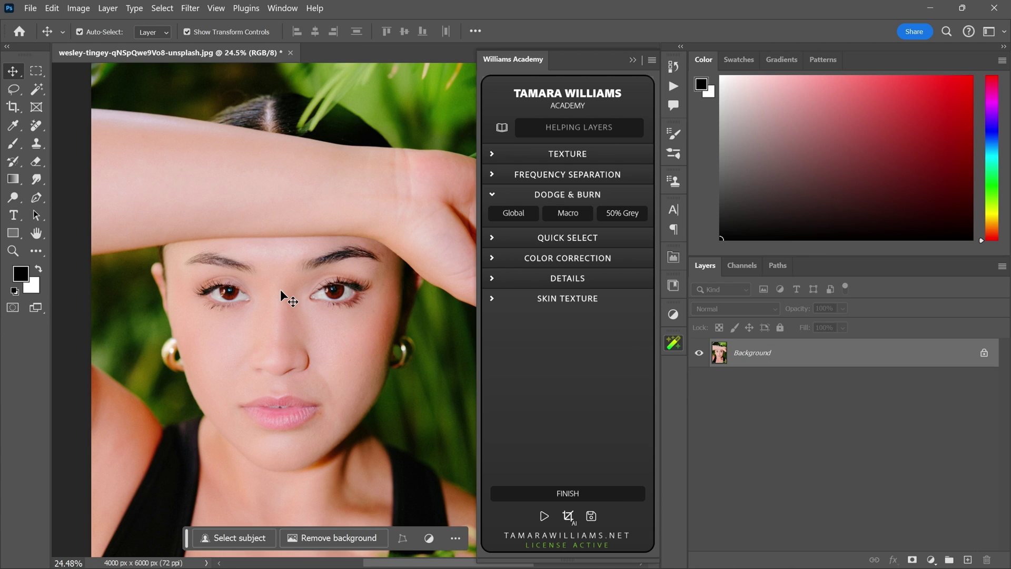
pyautogui.scroll(2, 302, 368)
pyautogui.scroll(-2, 302, 368)
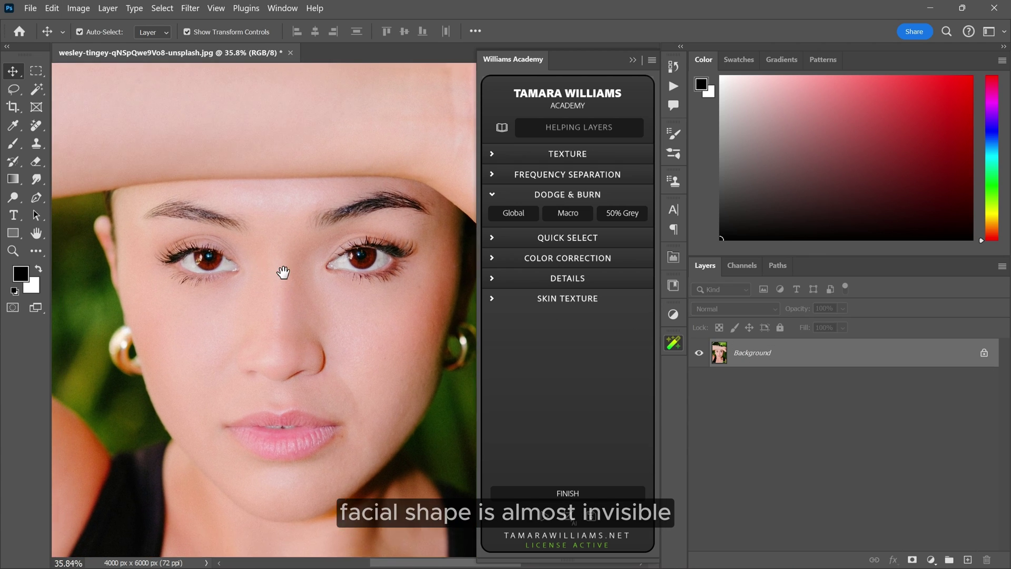
pyautogui.scroll(2, 269, 263)
pyautogui.moveTo(270, 263); pyautogui.dragTo(292, 253)
pyautogui.click(633, 267)
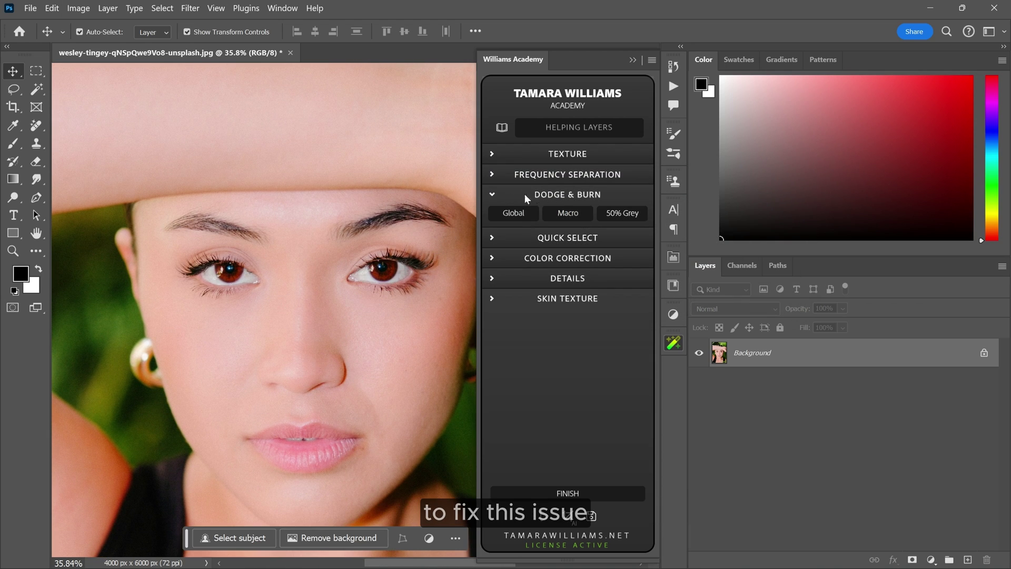
pyautogui.click(495, 194)
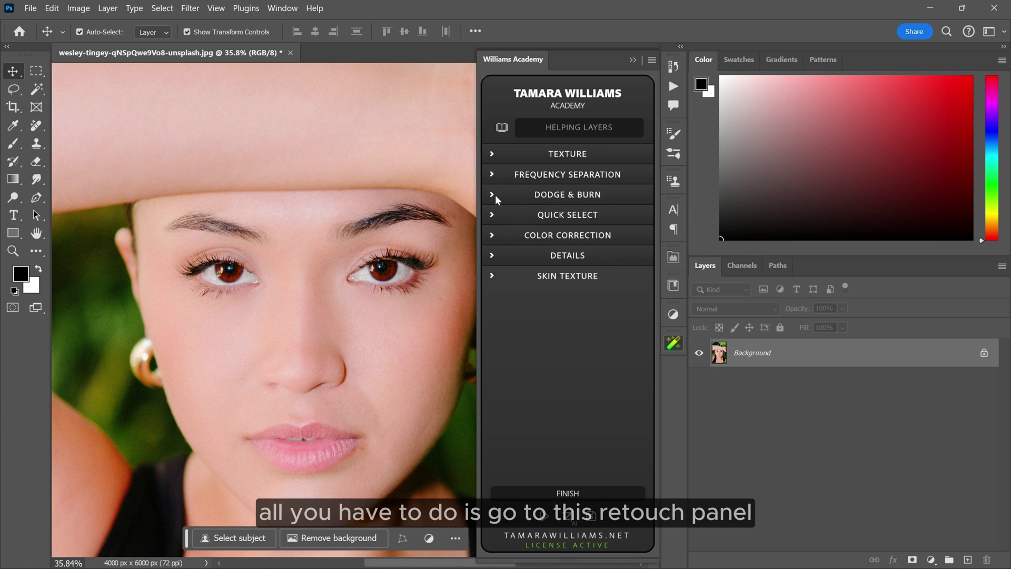
pyautogui.click(493, 195)
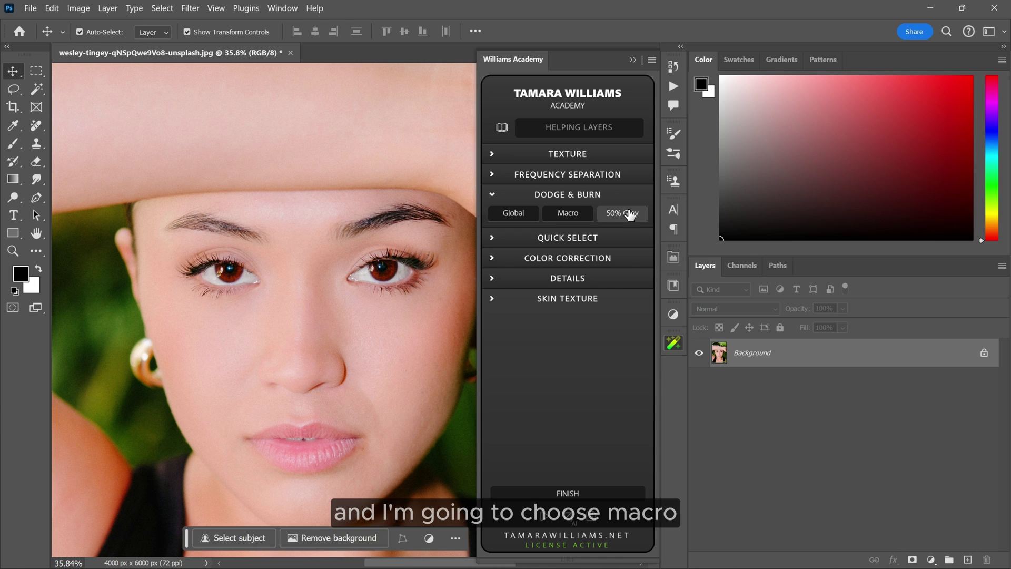
# Add the Macro layers, target the fix for brightening mask, and set brush opacity to 19%.
pyautogui.click(566, 216)
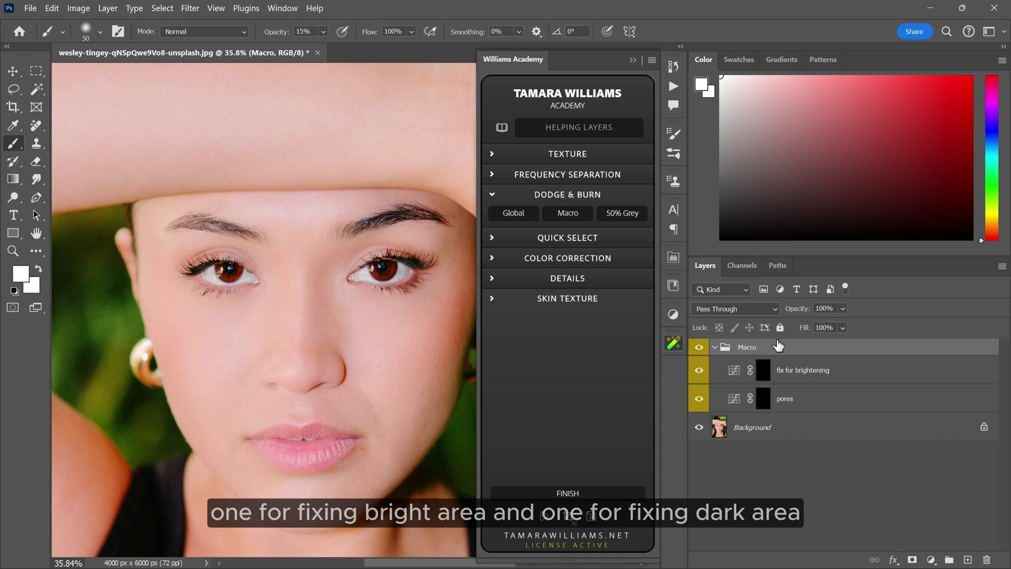
pyautogui.click(827, 378)
pyautogui.click(786, 399)
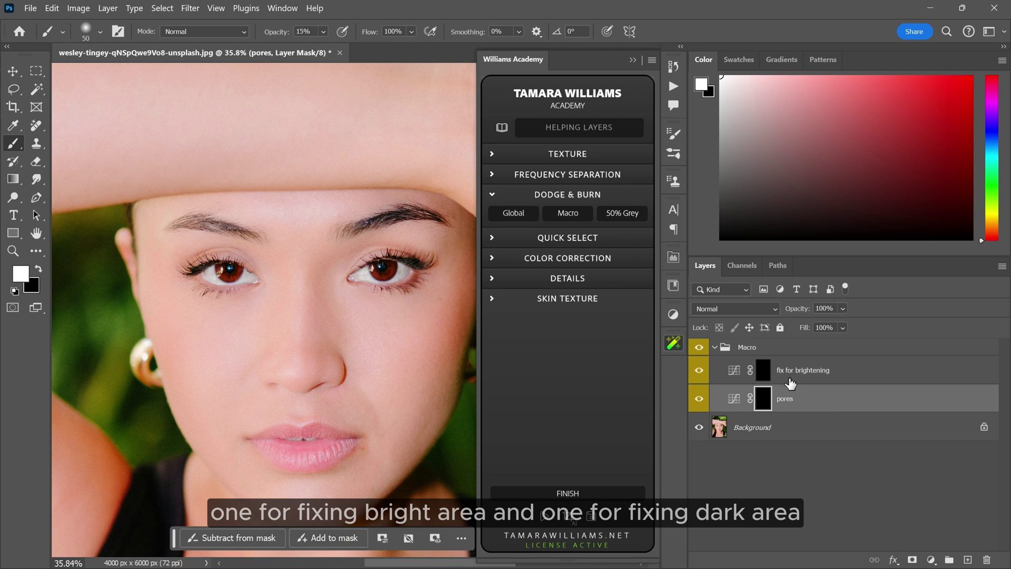
pyautogui.click(789, 379)
pyautogui.scroll(3, 274, 347)
pyautogui.scroll(-2, 315, 345)
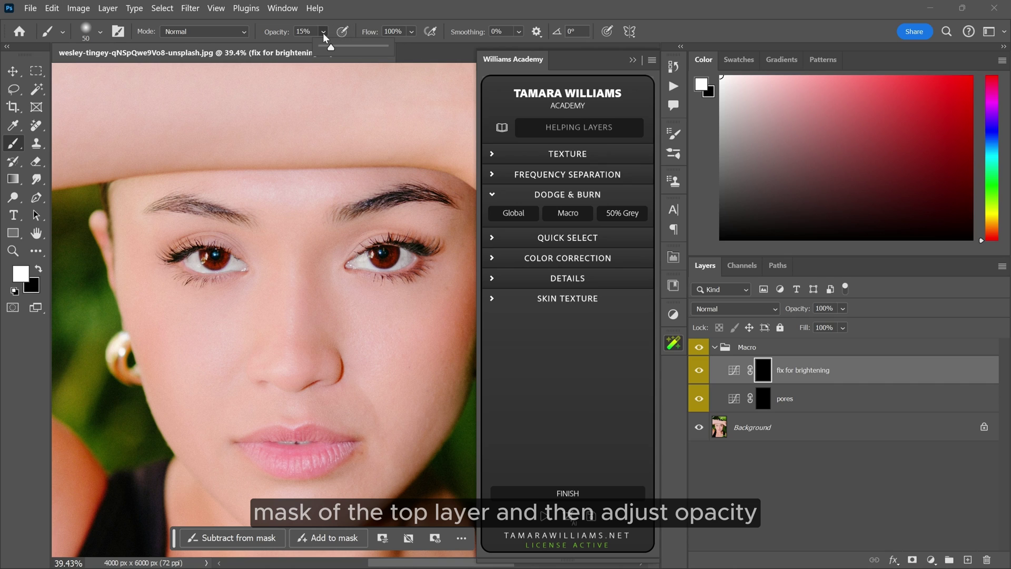
pyautogui.moveTo(341, 49)
pyautogui.mouseDown()
pyautogui.moveTo(327, 49)
pyautogui.moveTo(337, 50)
pyautogui.mouseUp()
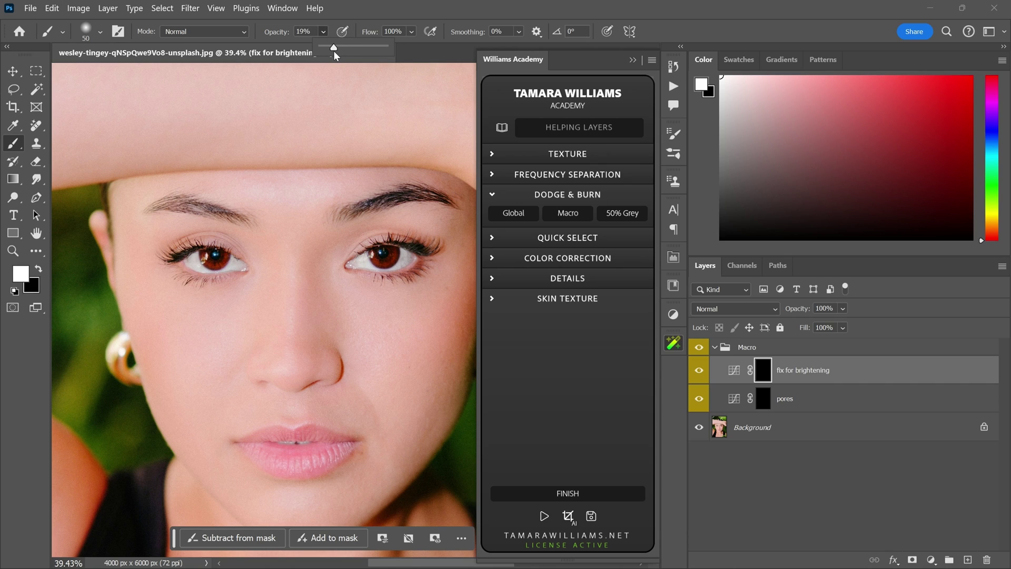
pyautogui.scroll(2, 348, 284)
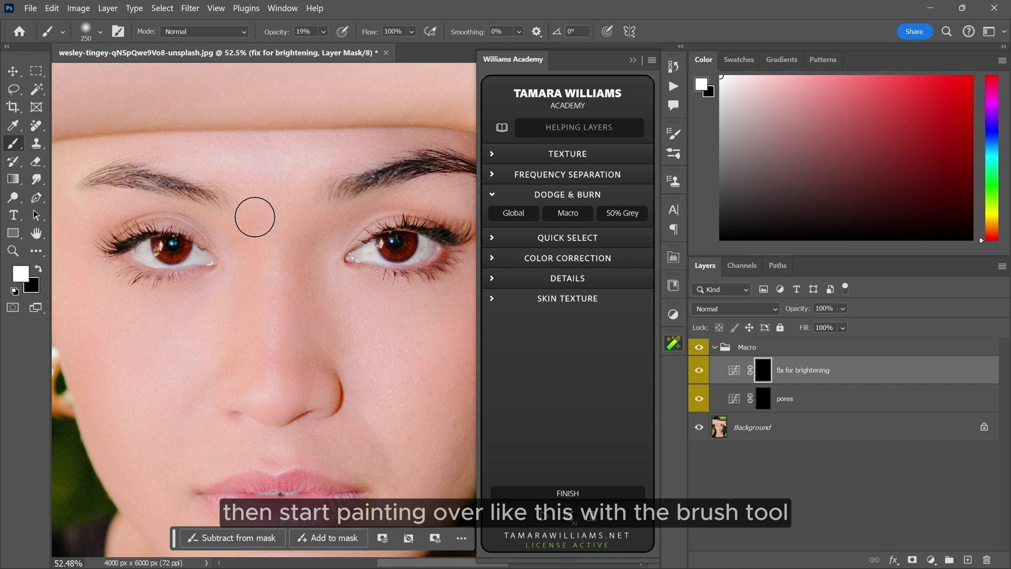
# Brighten between the brows and forehead, raising the brush opacity to 46%.
pyautogui.moveTo(255, 217); pyautogui.dragTo(276, 118)
pyautogui.moveTo(323, 36); pyautogui.dragTo(349, 51)
pyautogui.click(240, 246)
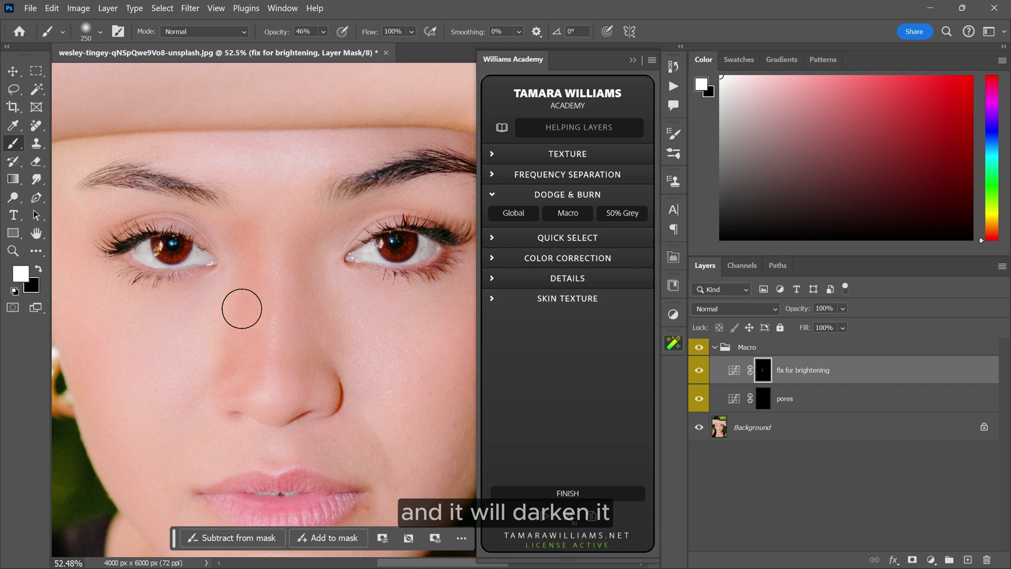
pyautogui.scroll(-3, 342, 263)
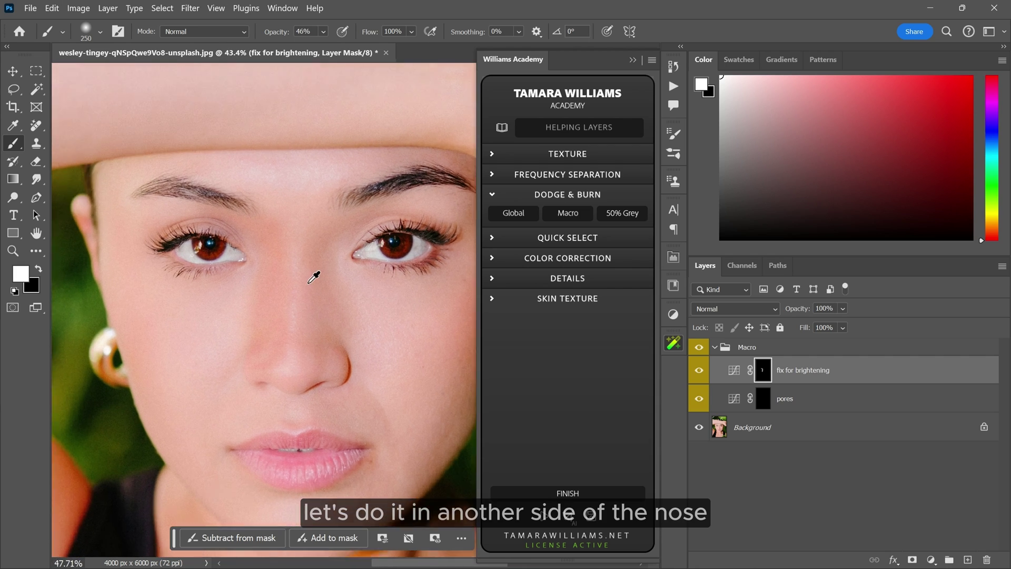
pyautogui.scroll(3, 316, 276)
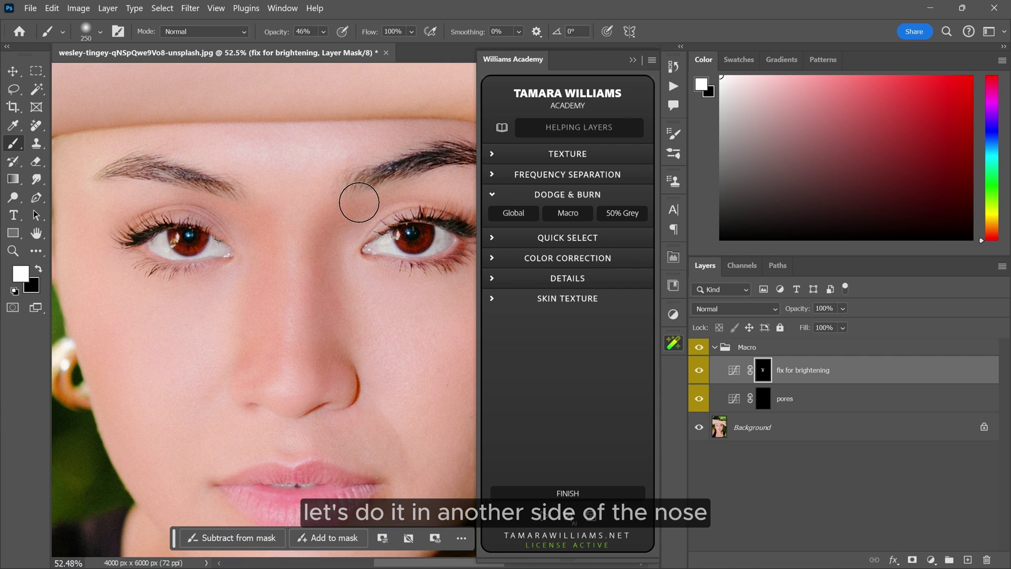
pyautogui.scroll(-3, 263, 268)
pyautogui.scroll(3, 263, 269)
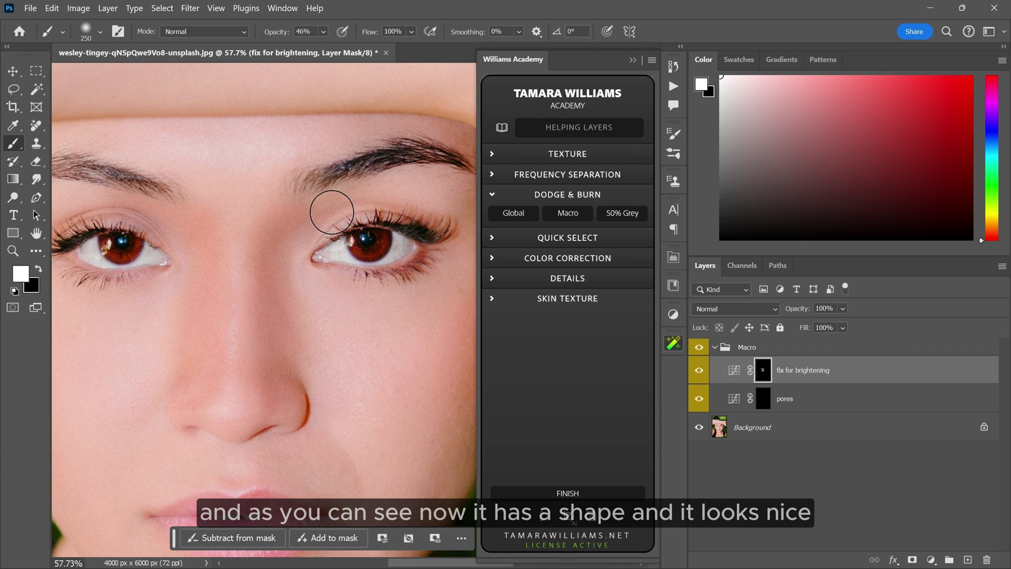
pyautogui.scroll(-3, 287, 297)
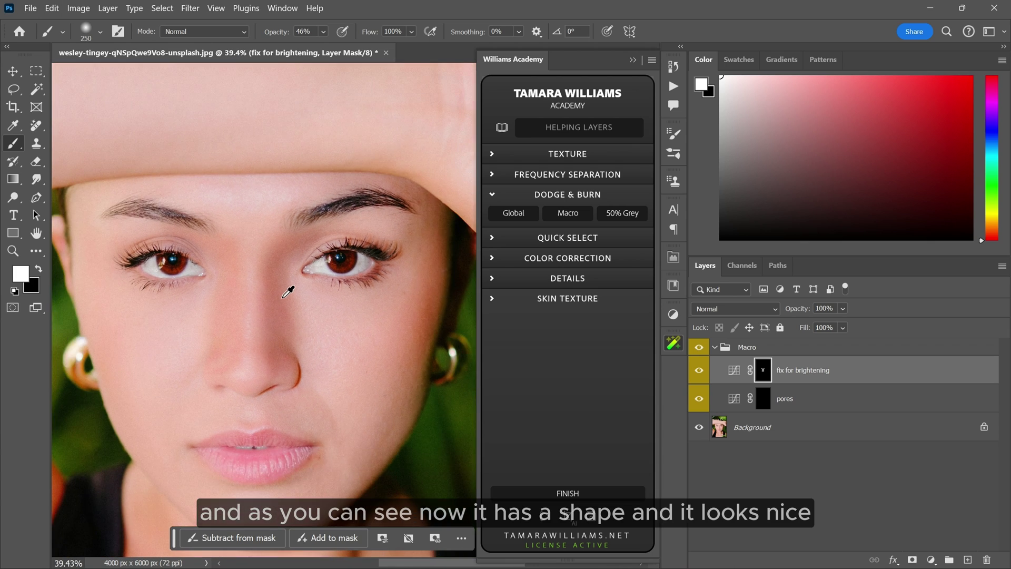
pyautogui.scroll(3, 294, 300)
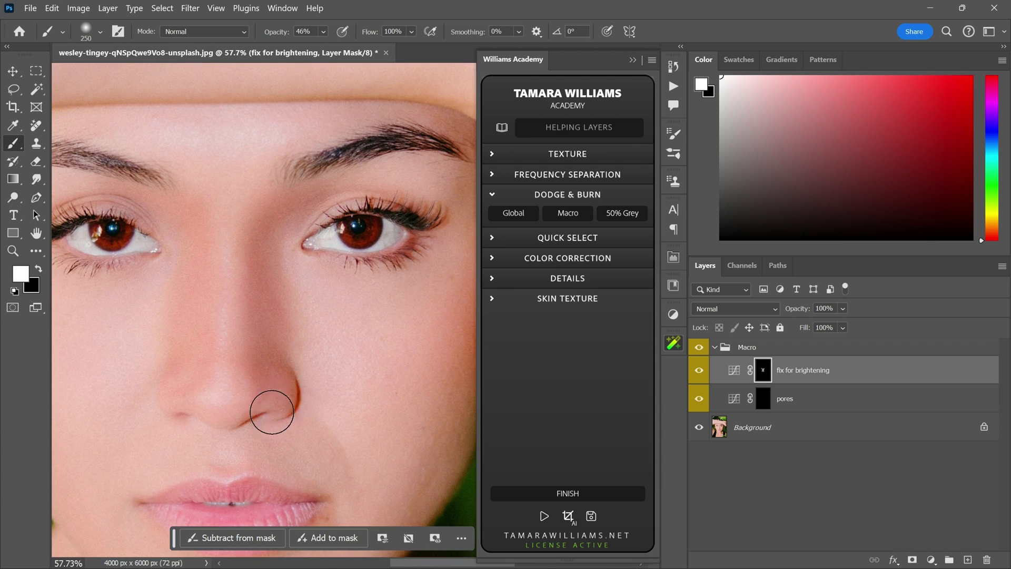
pyautogui.scroll(2, 174, 354)
# Keep painting white brightening over the face at 31% brush opacity.
pyautogui.press('x')
pyautogui.scroll(-2, 217, 289)
pyautogui.press('x')
pyautogui.scroll(1, 309, 302)
pyautogui.press('3')
pyautogui.press('1')
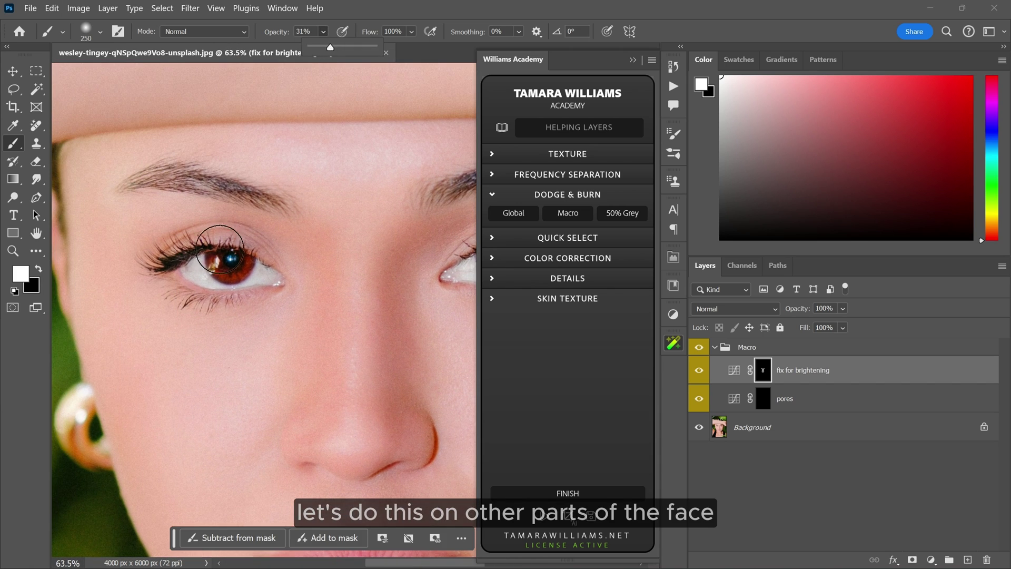
pyautogui.scroll(-1, 310, 303)
pyautogui.scroll(-1, 191, 409)
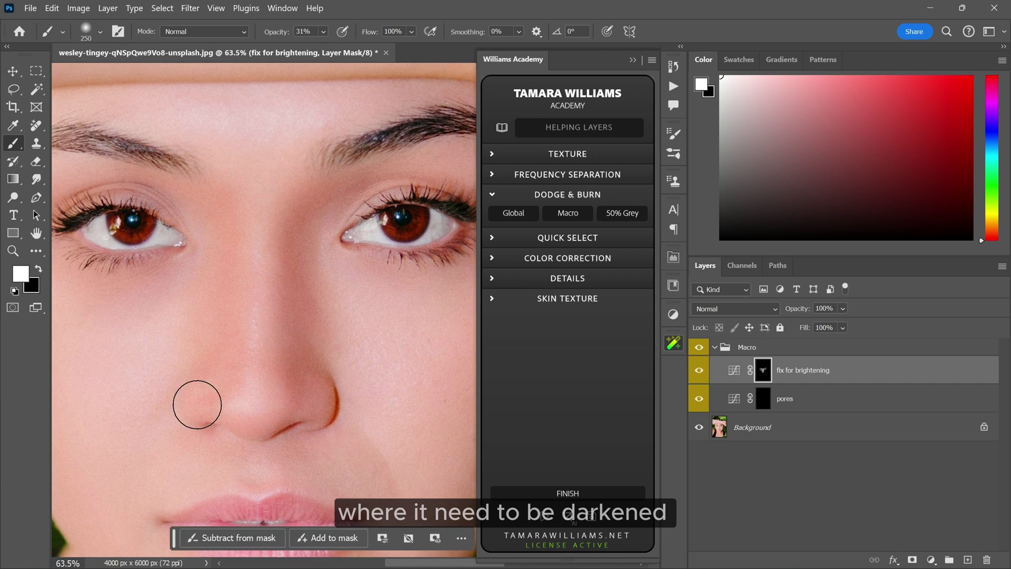
pyautogui.scroll(2, 212, 210)
pyautogui.scroll(-1, 255, 207)
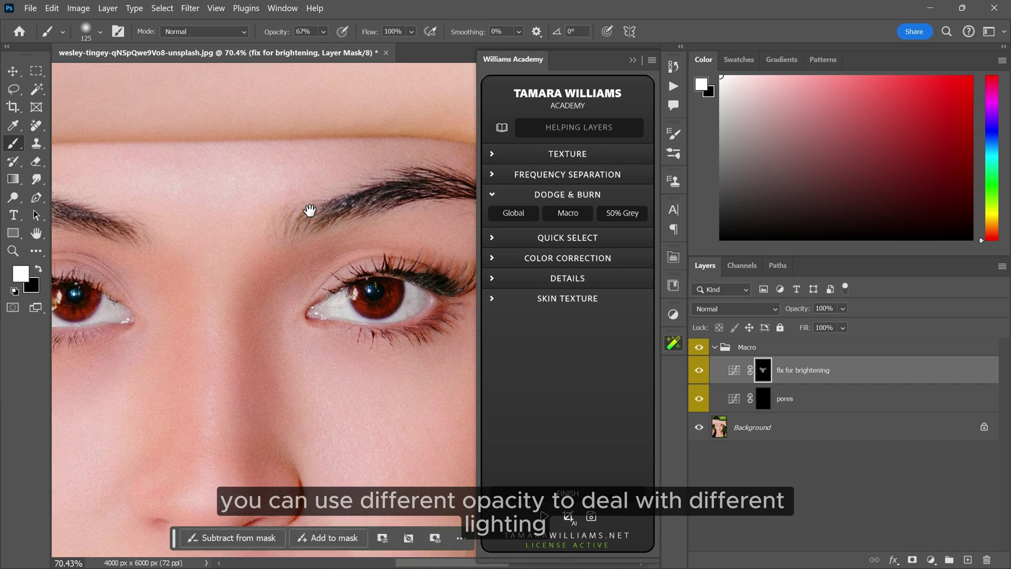
pyautogui.scroll(-2, 311, 223)
# Use a smaller brush for finer brightening touches at 67% and then 19% opacity.
pyautogui.press('[')
pyautogui.press('[')
pyautogui.press('[')
pyautogui.press('[')
pyautogui.press('6')
pyautogui.press('7')
pyautogui.scroll(2, 223, 336)
pyautogui.scroll(2, 329, 357)
pyautogui.press('1')
pyautogui.press('9')
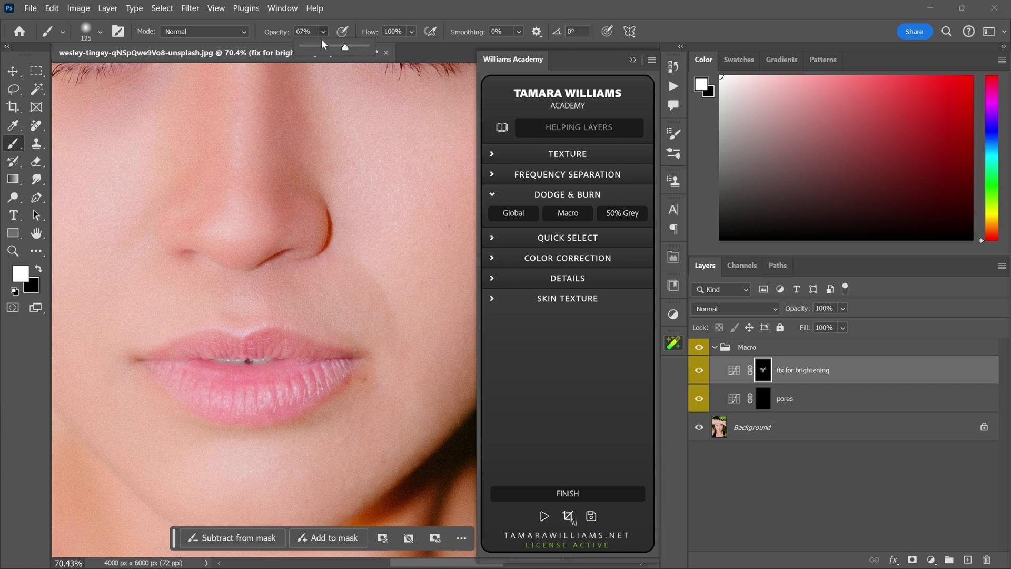
pyautogui.scroll(-2, 203, 390)
pyautogui.scroll(1, 372, 248)
# Enlarge the brush and brighten the cheeks with broad strokes at 29% opacity.
pyautogui.press(']')
pyautogui.press(']')
pyautogui.press(']')
pyautogui.press(']')
pyautogui.press(']')
pyautogui.press(']')
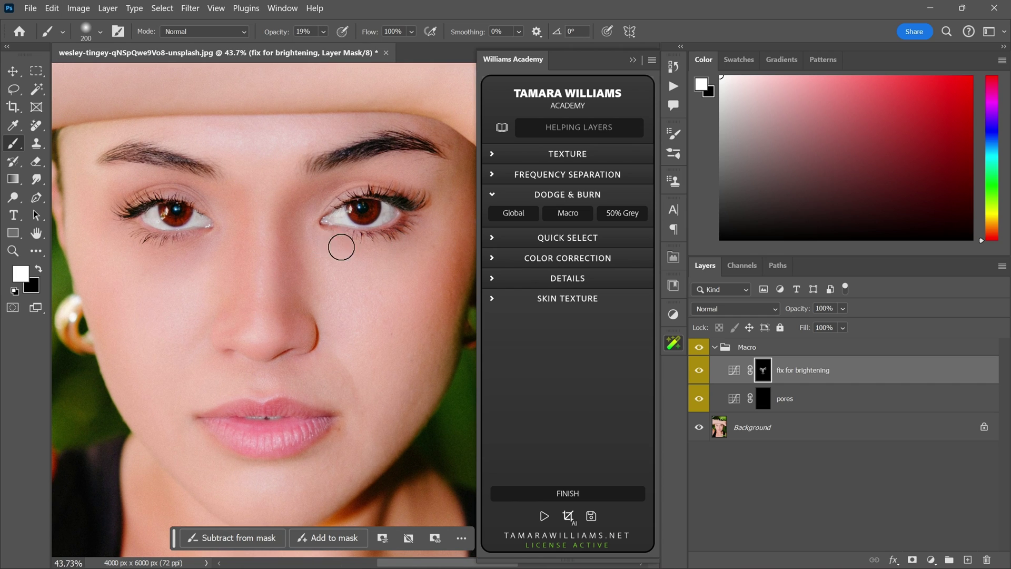
pyautogui.press('2')
pyautogui.press('9')
pyautogui.scroll(-1, 145, 151)
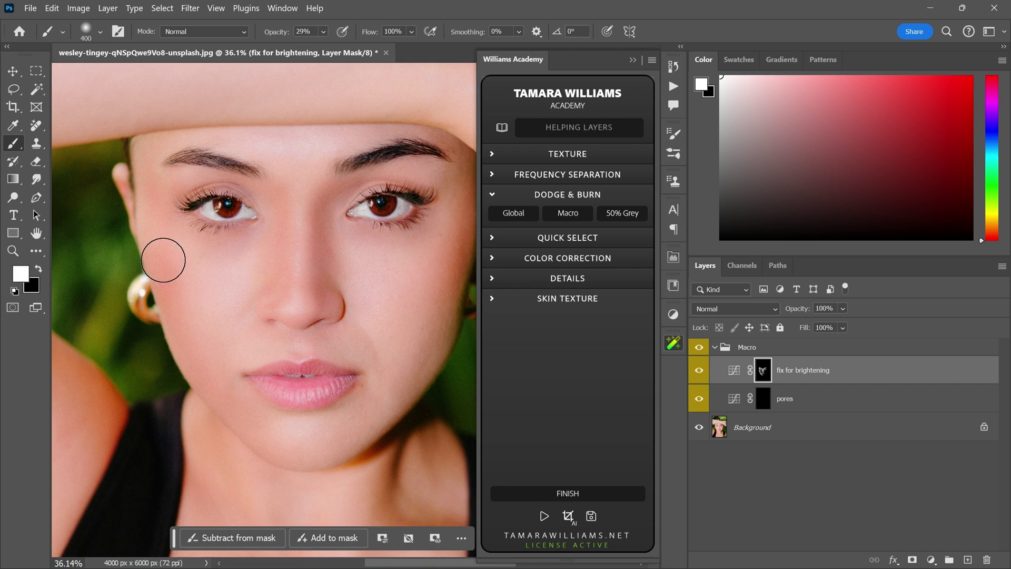
pyautogui.press(']')
pyautogui.scroll(1, 344, 332)
pyautogui.hscroll(2, 344, 331)
pyautogui.scroll(-1, 388, 169)
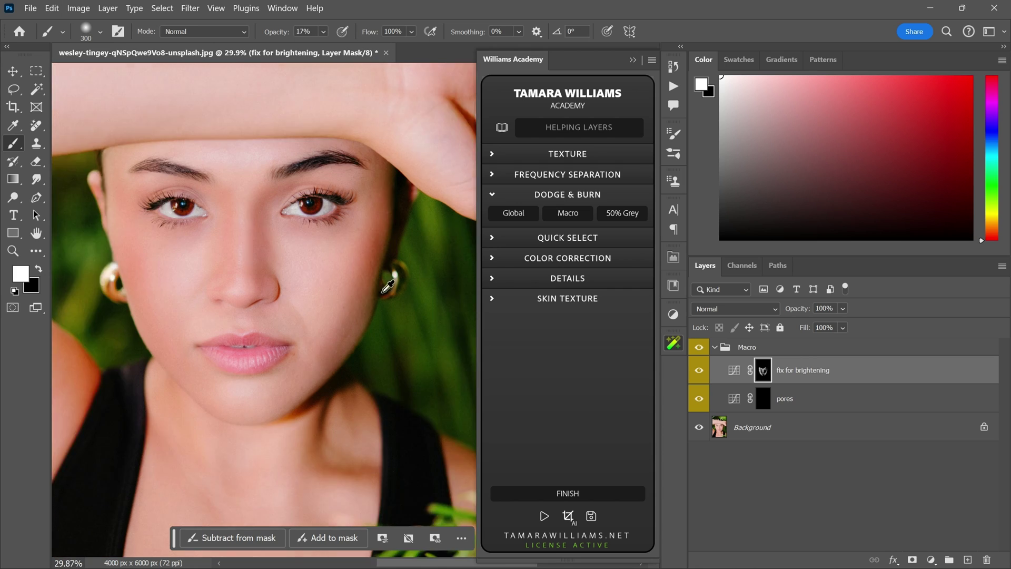
pyautogui.scroll(1, 333, 200)
# Switch to black at 17% opacity, then hide the Macro group to compare.
pyautogui.press('1')
pyautogui.press('7')
pyautogui.press('x')
pyautogui.scroll(-1, 237, 286)
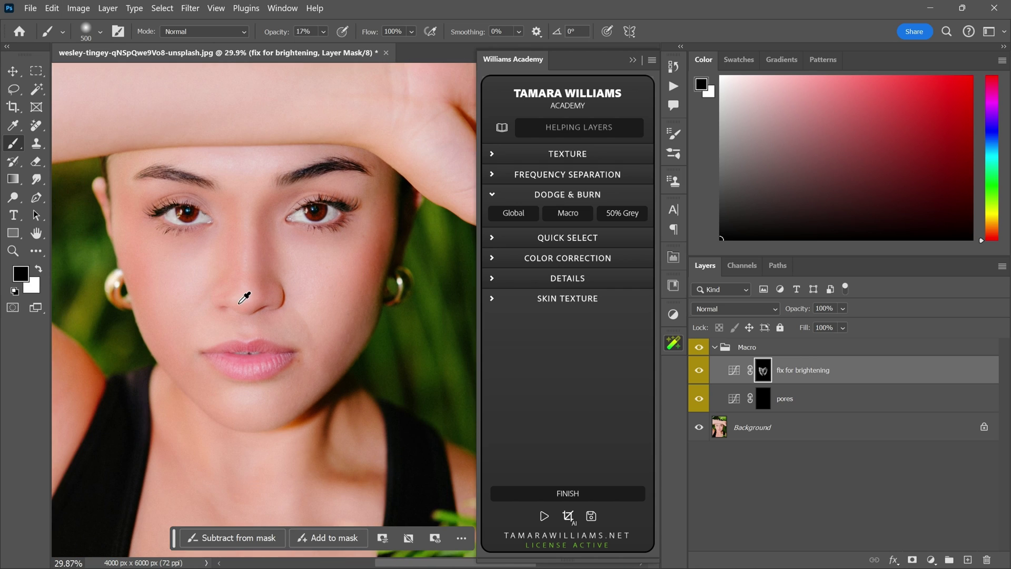
pyautogui.scroll(2, 246, 302)
pyautogui.scroll(-3, 249, 312)
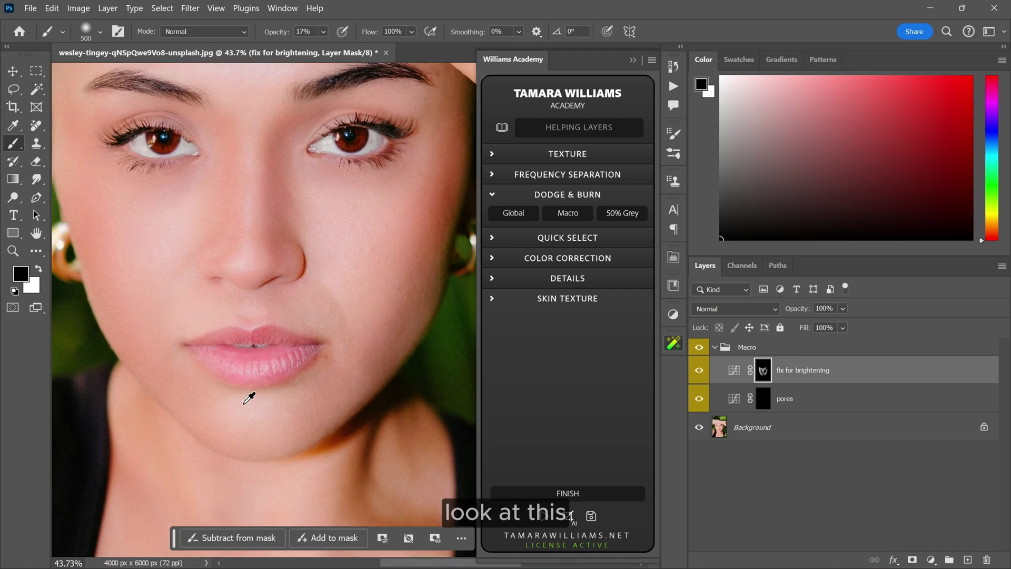
pyautogui.scroll(-1, 256, 396)
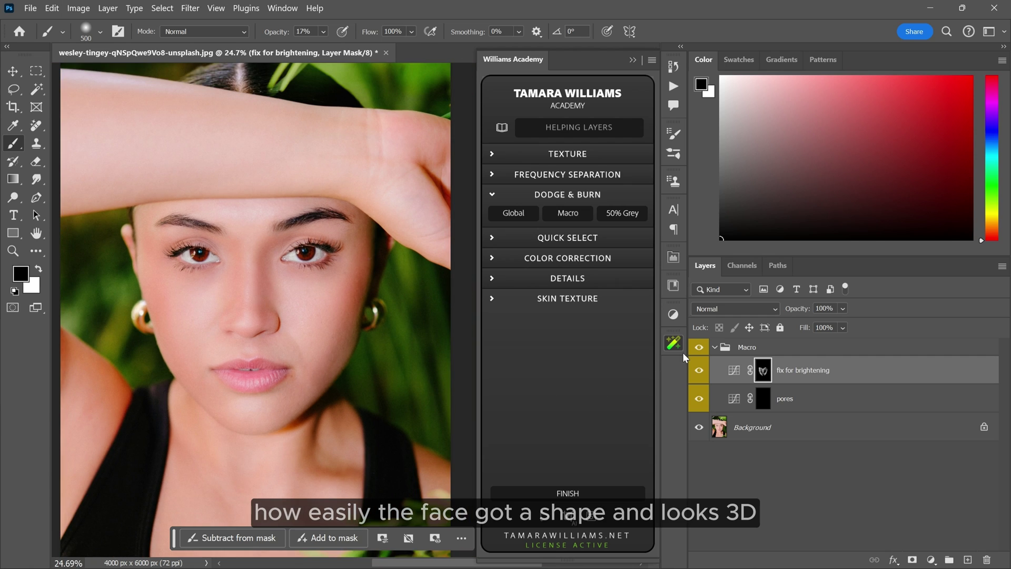
pyautogui.click(699, 348)
pyautogui.scroll(3, 316, 269)
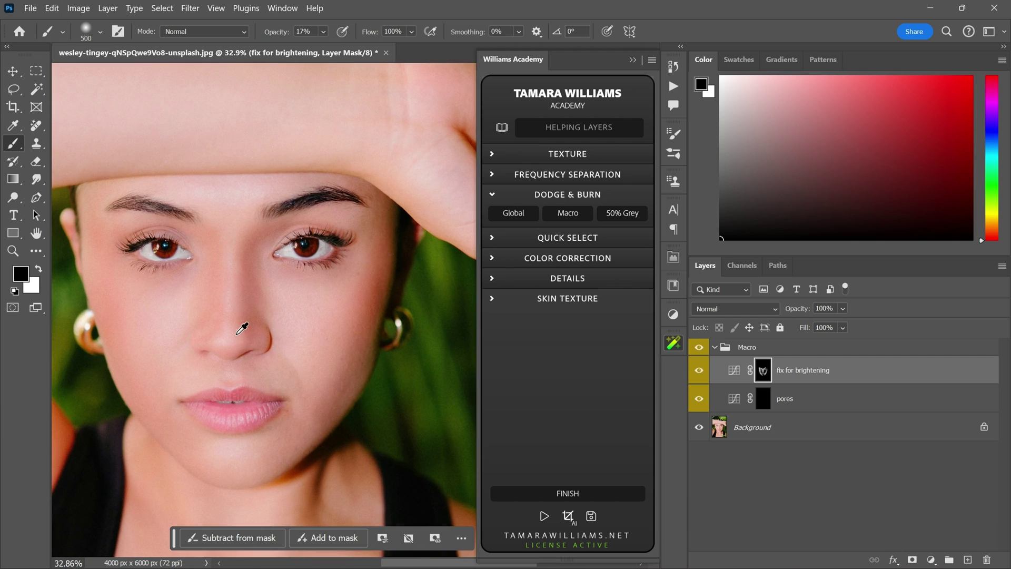
# Compare with the Macro group toggled, then set a white 9% brush on the pores mask.
pyautogui.press('v')
pyautogui.click(700, 349)
pyautogui.click(700, 349)
pyautogui.click(764, 400)
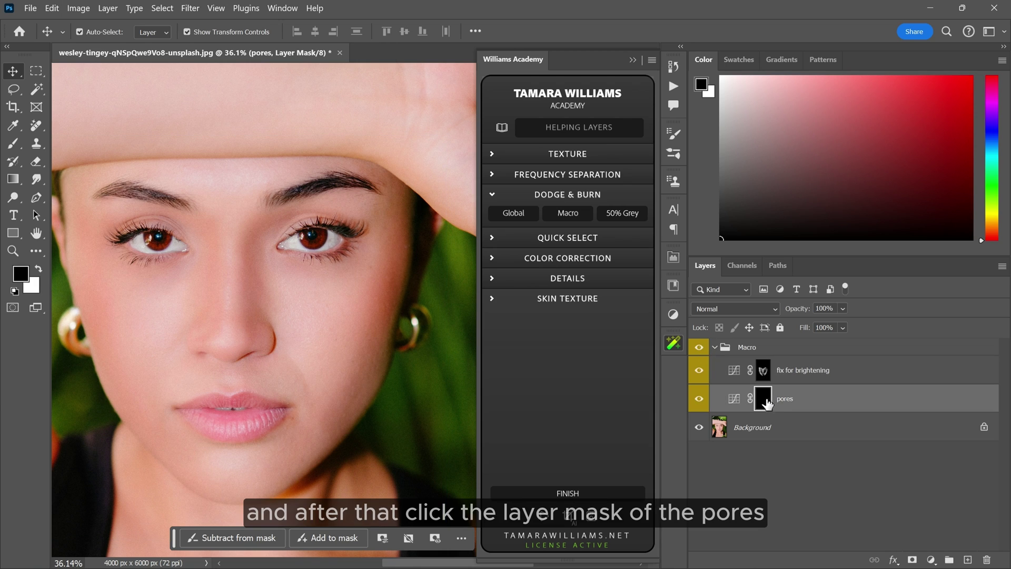
pyautogui.scroll(2, 216, 248)
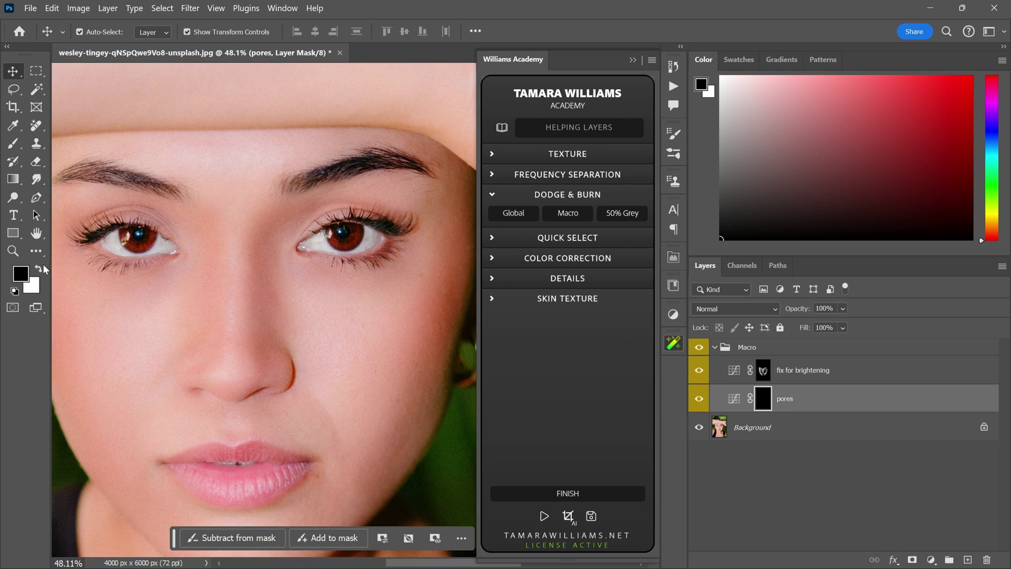
pyautogui.press('x')
pyautogui.click(14, 150)
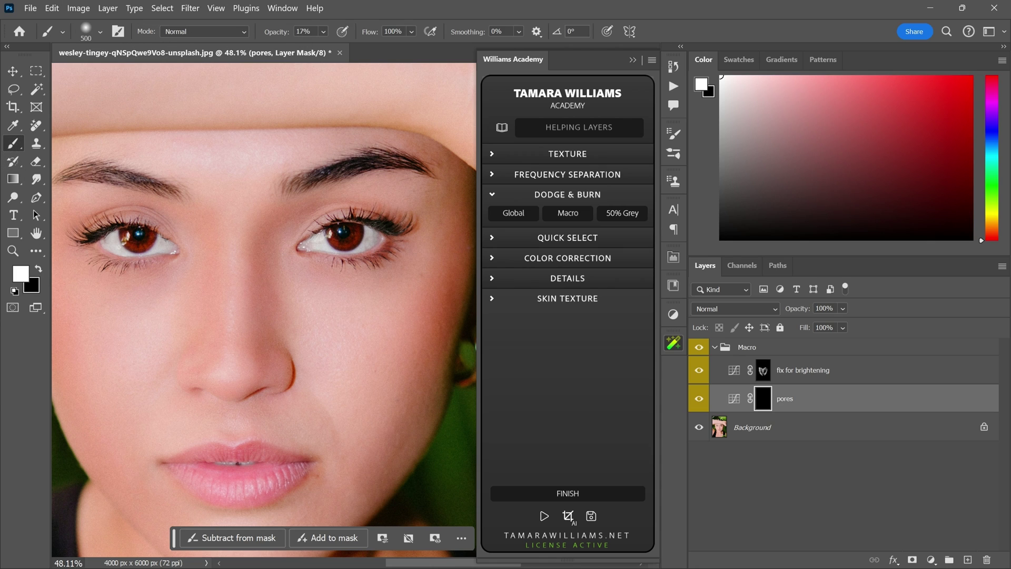
pyautogui.moveTo(324, 31); pyautogui.dragTo(326, 48)
pyautogui.scroll(1, 255, 244)
# Paint faint white strokes across the skin on the pores mask, varying brush size.
pyautogui.press('[')
pyautogui.press('[')
pyautogui.press('[')
pyautogui.press('[')
pyautogui.press('[')
pyautogui.press('[')
pyautogui.press('[')
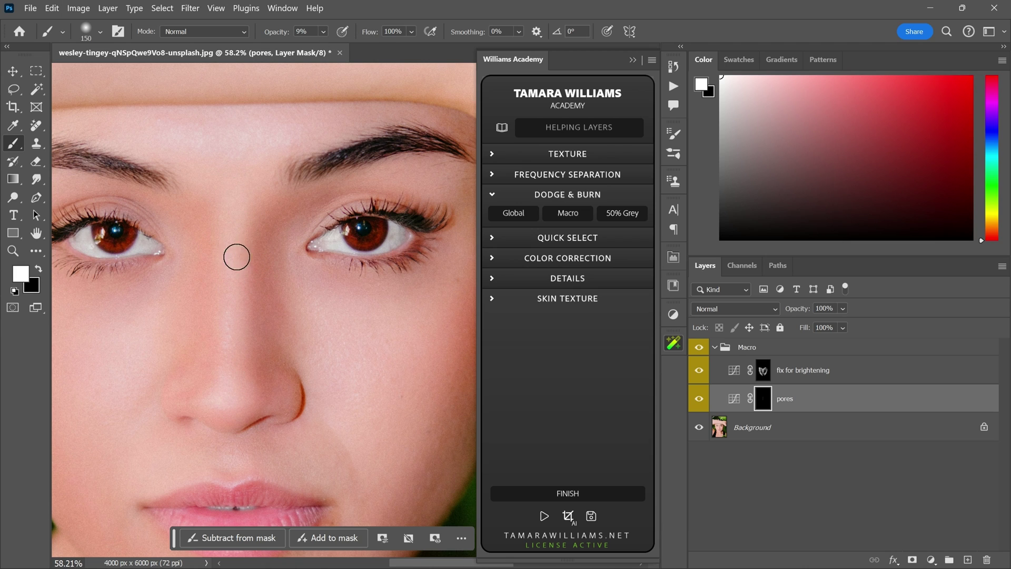
pyautogui.scroll(-3, 264, 225)
pyautogui.scroll(2, 285, 284)
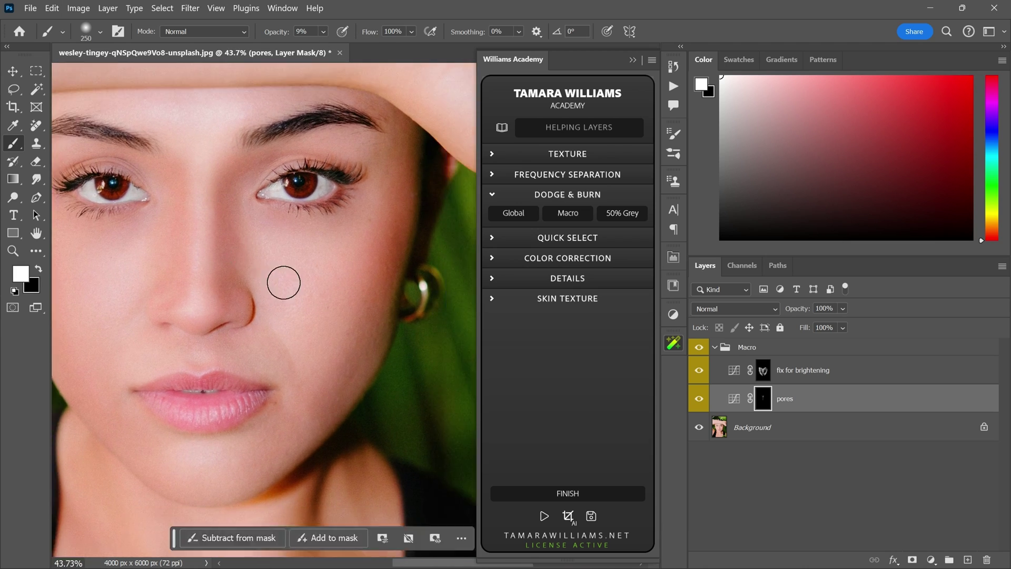
pyautogui.press(']')
pyautogui.press(']')
pyautogui.press(']')
pyautogui.press(']')
pyautogui.press(']')
pyautogui.press(']')
pyautogui.scroll(-3, 181, 282)
pyautogui.press('[')
pyautogui.press('[')
pyautogui.press('[')
pyautogui.press('[')
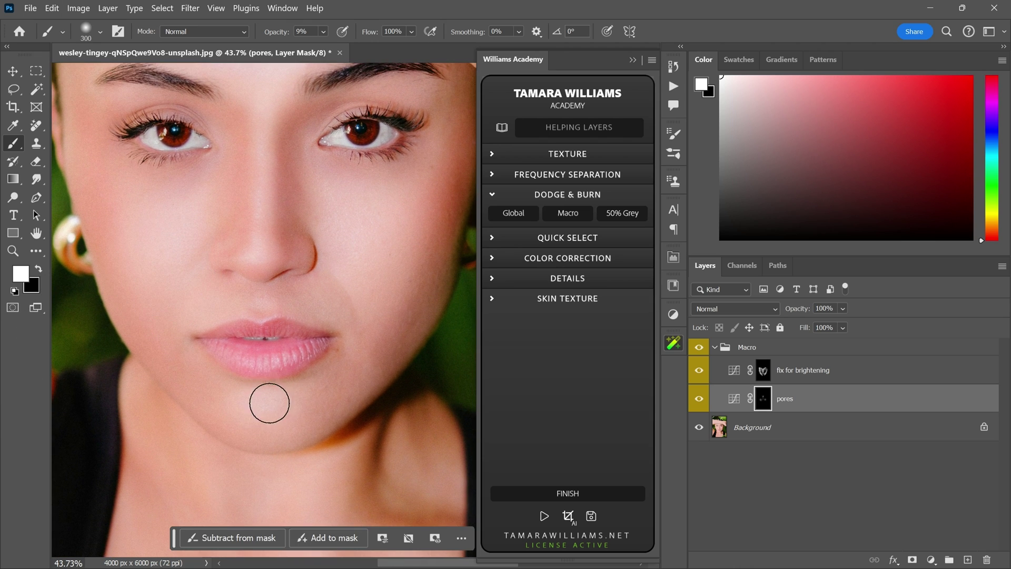
pyautogui.scroll(5, 287, 274)
# Add more brightening on the fix for brightening mask with a 400 px brush.
pyautogui.hotkey('alt', ']')
pyautogui.press('[')
pyautogui.press('[')
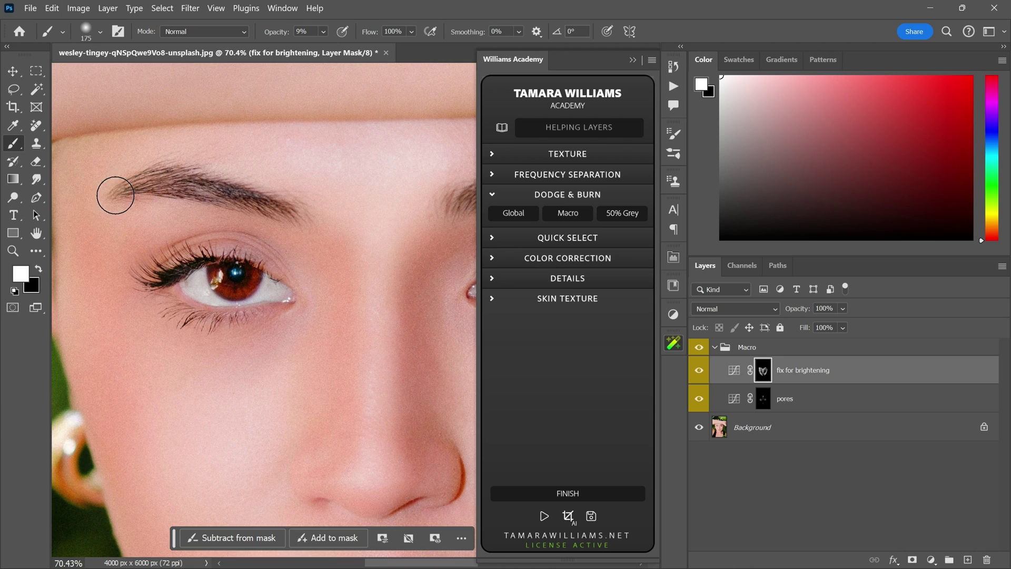
pyautogui.scroll(-3, 316, 263)
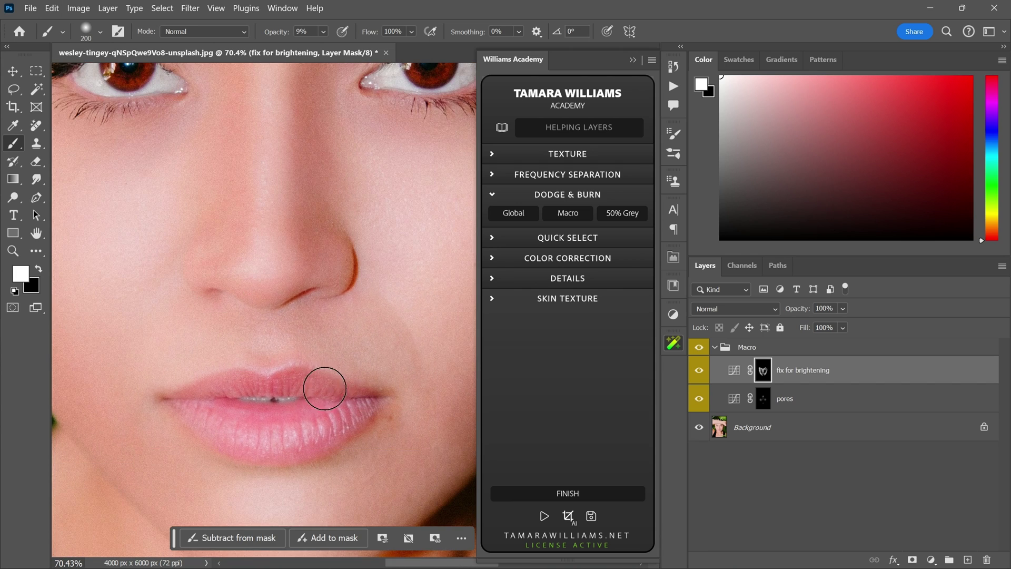
pyautogui.scroll(-1, 278, 332)
pyautogui.press(']')
pyautogui.press(']')
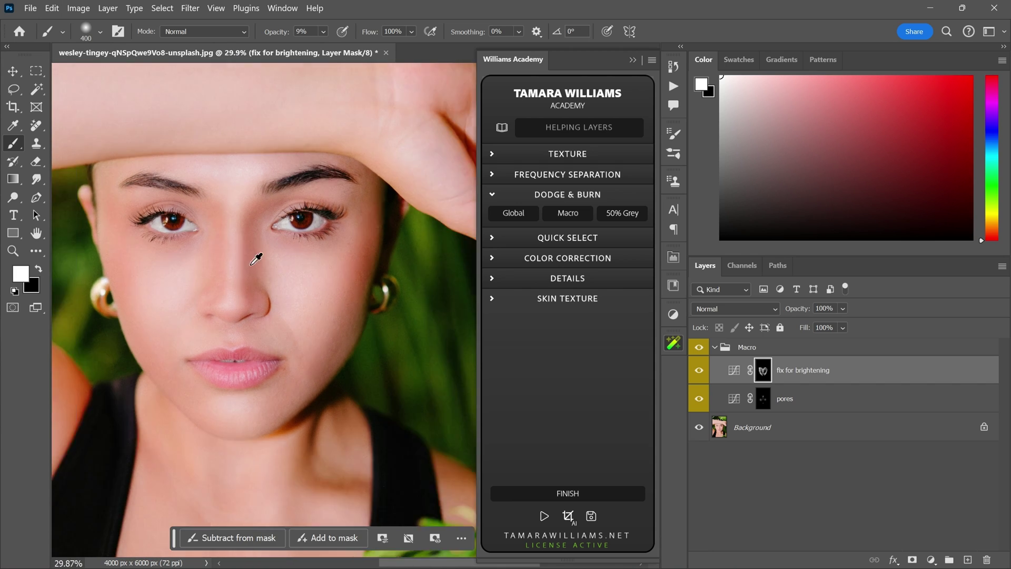
# Lower the pores layer opacity to 75%.
pyautogui.moveTo(698, 370)
pyautogui.mouseDown()
pyautogui.moveTo(701, 400)
pyautogui.moveTo(698, 371)
pyautogui.mouseUp()
pyautogui.scroll(-2, 295, 306)
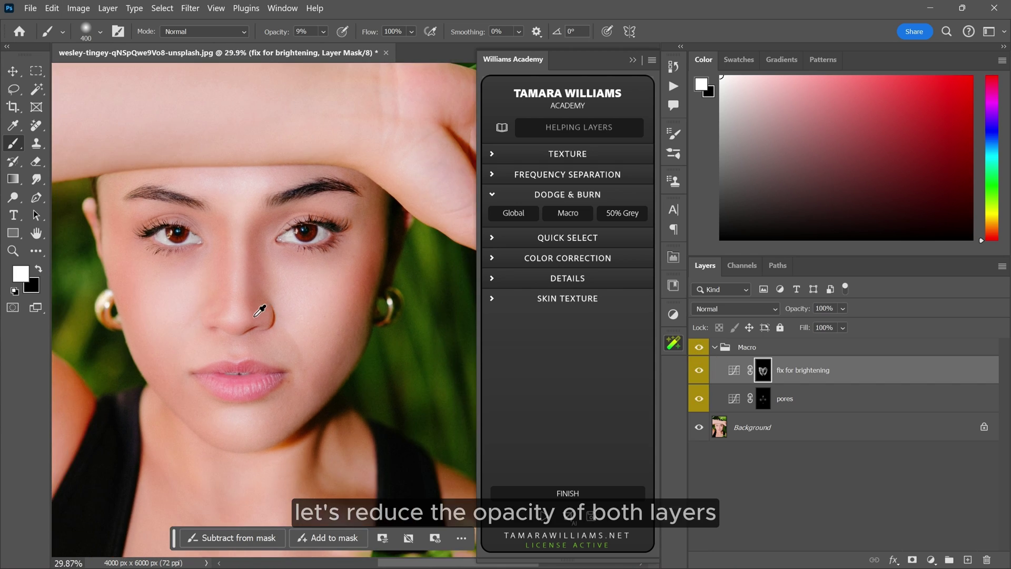
pyautogui.scroll(2, 261, 309)
pyautogui.click(834, 392)
pyautogui.click(843, 308)
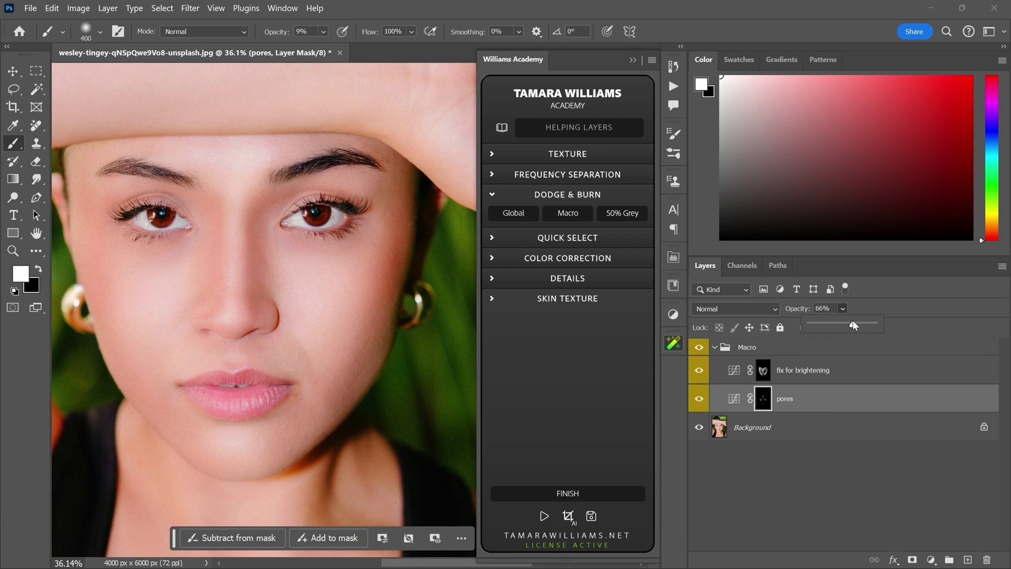
pyautogui.click(854, 320)
# Set the fix for brightening layer opacity to 77%.
pyautogui.click(834, 373)
pyautogui.click(842, 309)
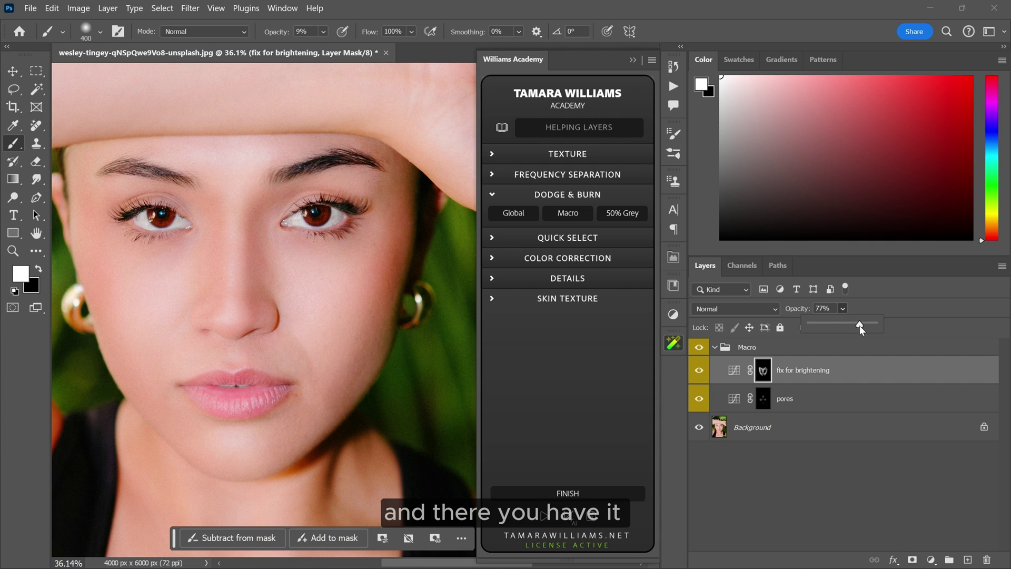
pyautogui.scroll(-3, 216, 332)
pyautogui.scroll(3, 224, 308)
pyautogui.scroll(1, 225, 308)
# Toggle the Macro group on and off to compare the retouch with the original.
pyautogui.click(698, 348)
pyautogui.click(697, 349)
pyautogui.click(698, 349)
pyautogui.click(697, 348)
pyautogui.click(697, 348)
pyautogui.scroll(-4, 280, 334)
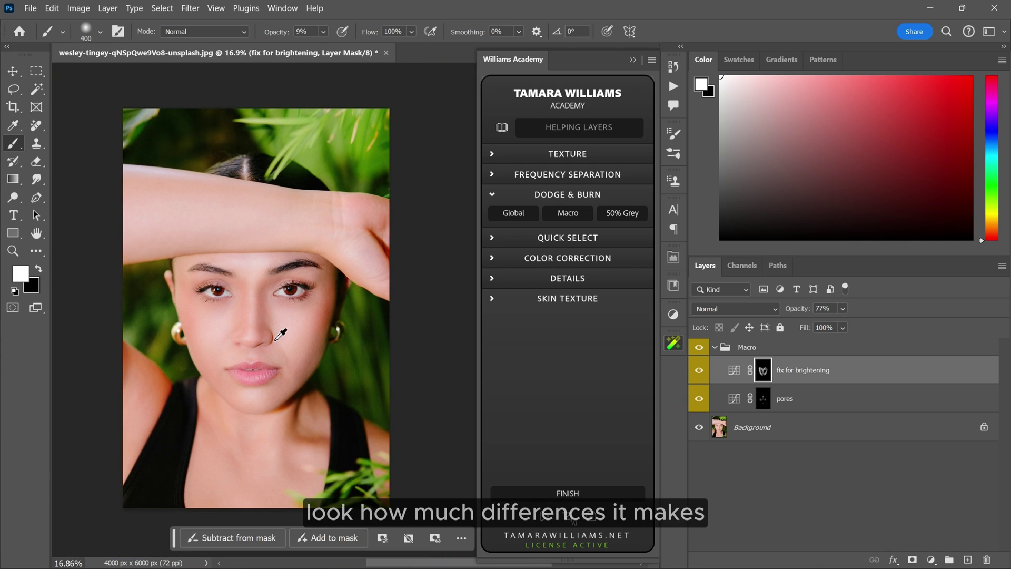
pyautogui.scroll(3, 280, 334)
pyautogui.scroll(3, 280, 334)
pyautogui.scroll(-2, 274, 334)
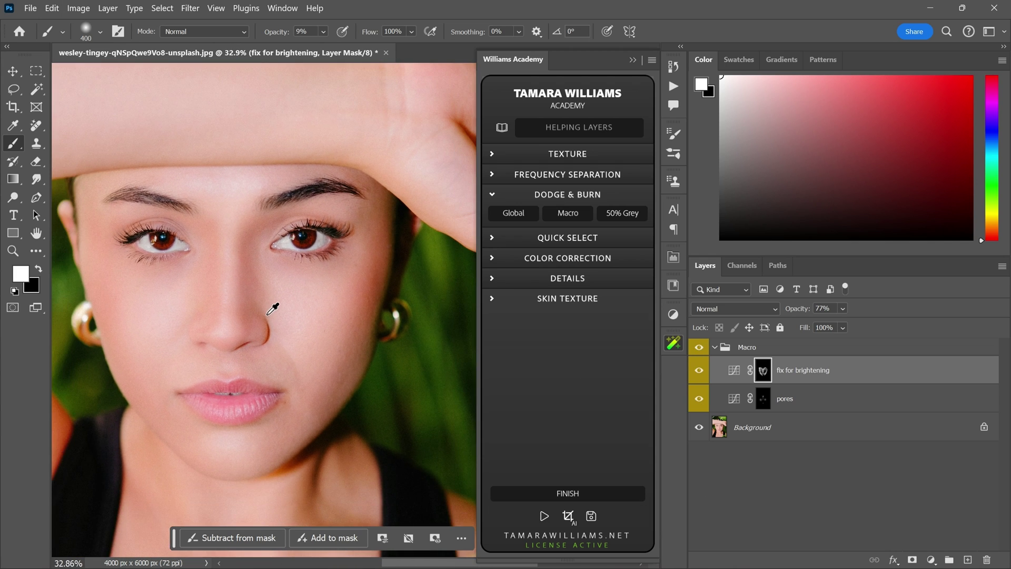
# Expand DETAILS and add the Iris and Highlights layers for the eyes.
pyautogui.press('v')
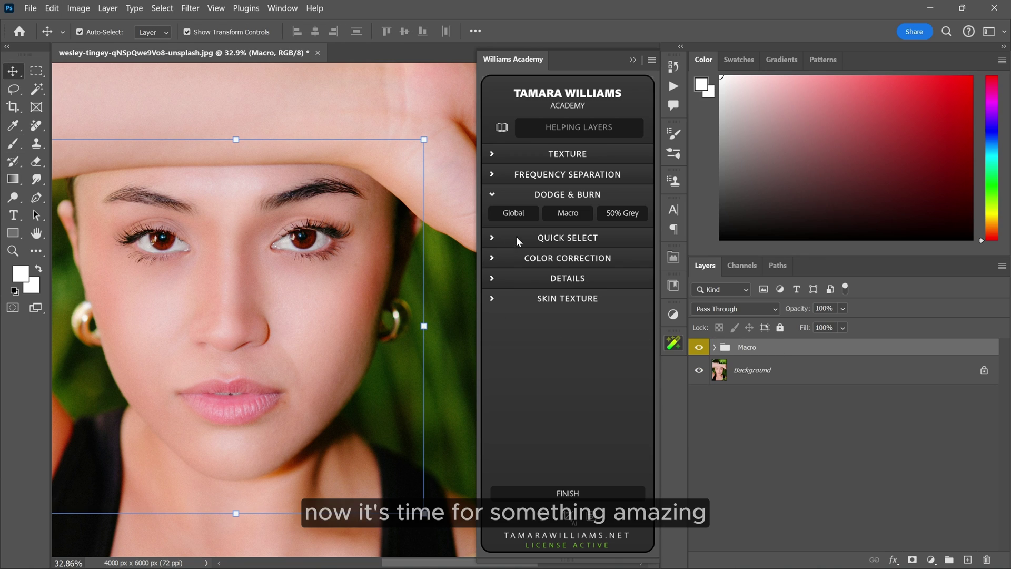
pyautogui.click(493, 280)
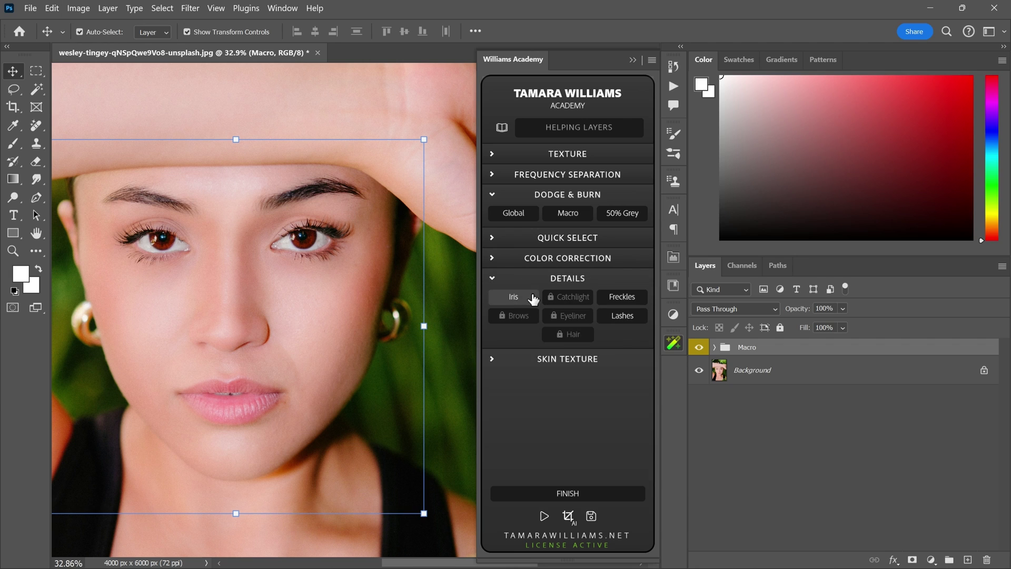
pyautogui.click(513, 297)
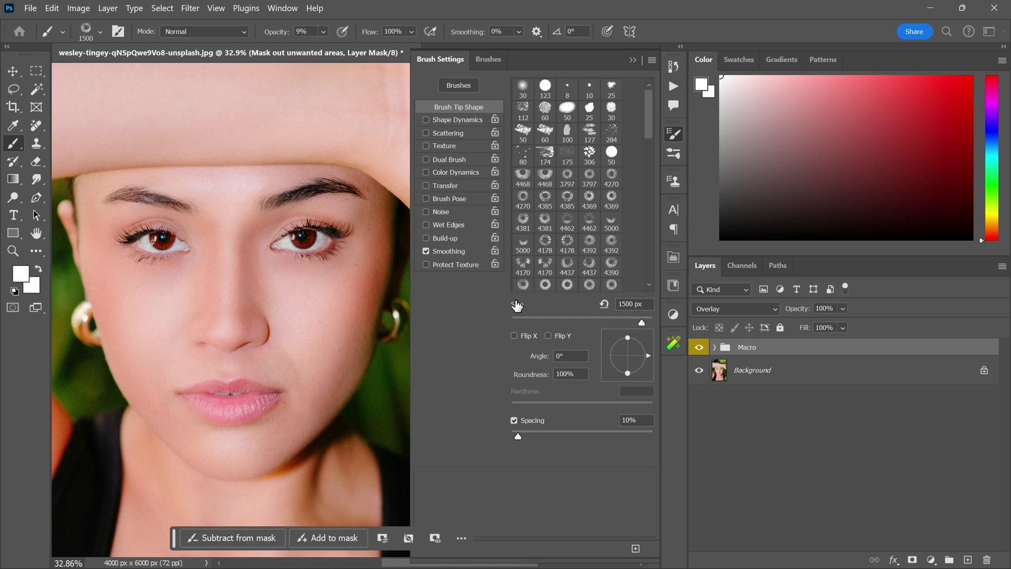
# Pick the 4449 iris brush preset, after first trying 5000.
pyautogui.scroll(1, 563, 208)
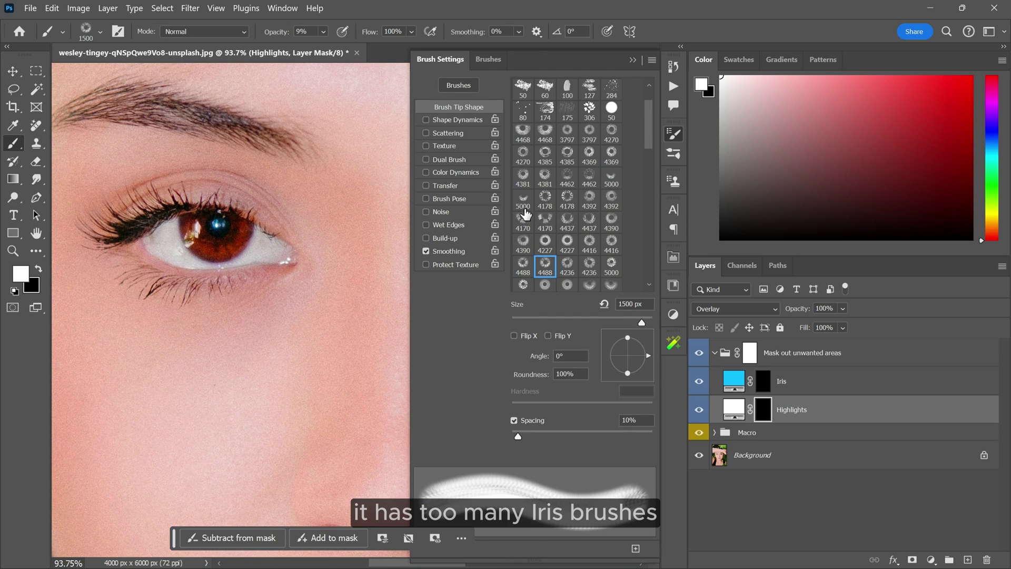
pyautogui.click(523, 202)
pyautogui.scroll(-1, 553, 237)
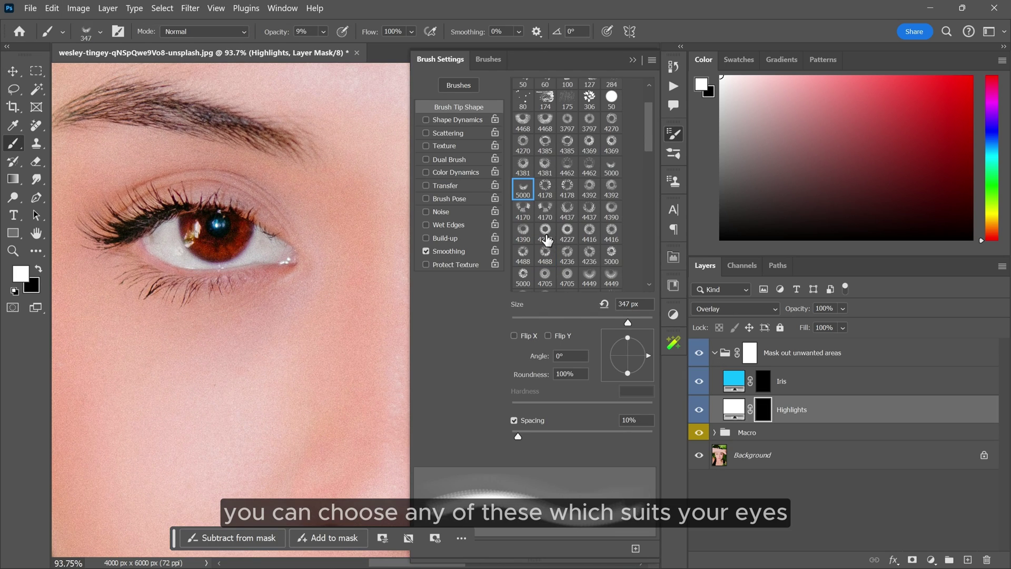
pyautogui.click(591, 276)
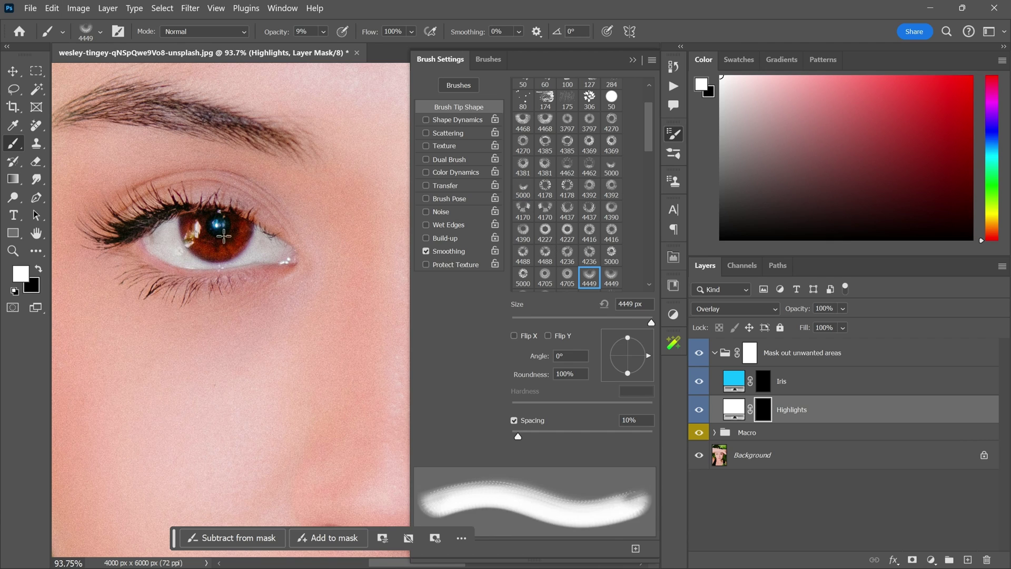
# Shrink the iris brush to 250 px and adjust its opacity.
pyautogui.moveTo(626, 323); pyautogui.dragTo(623, 322)
pyautogui.scroll(5, 218, 232)
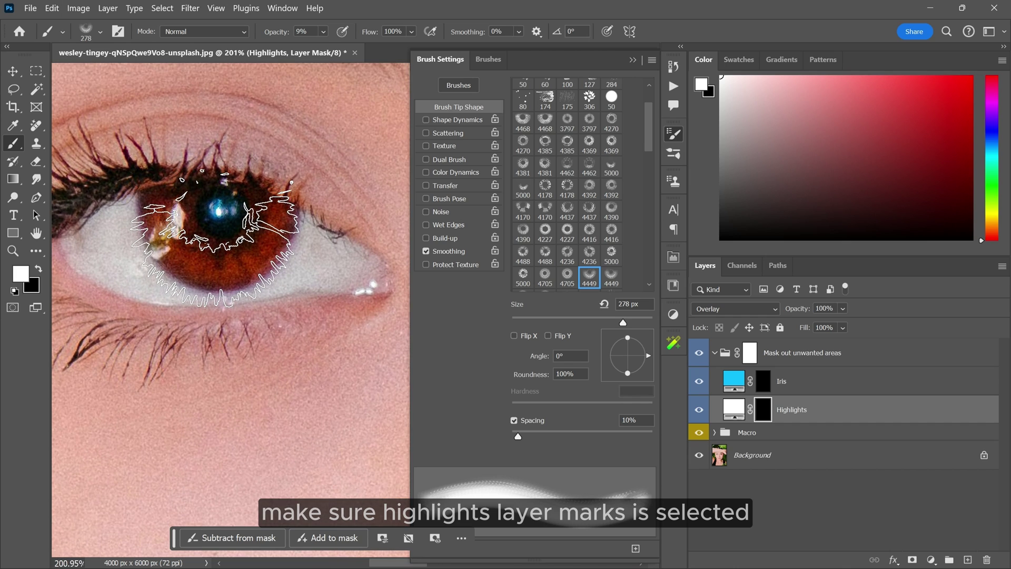
pyautogui.press('[')
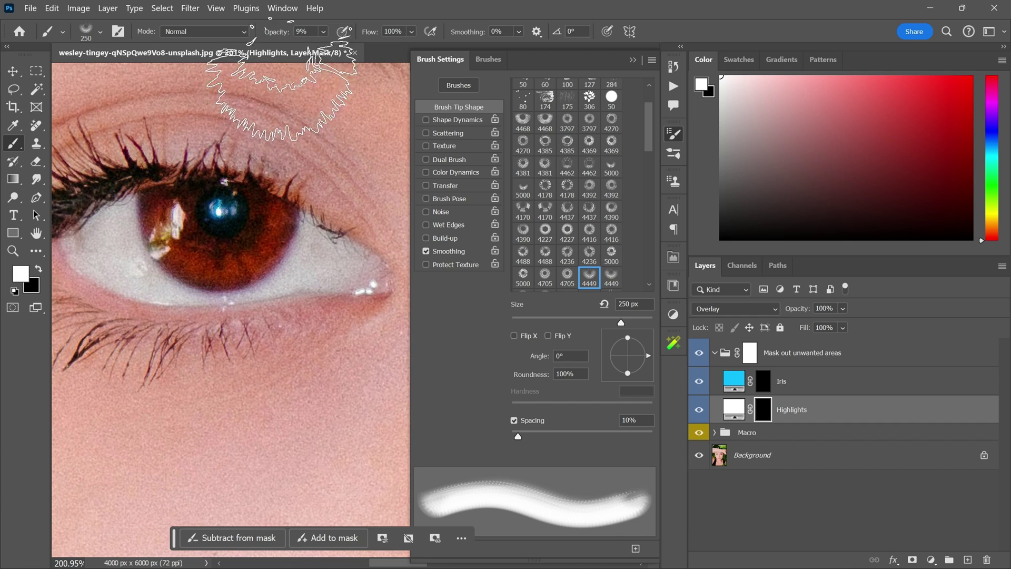
pyautogui.click(322, 32)
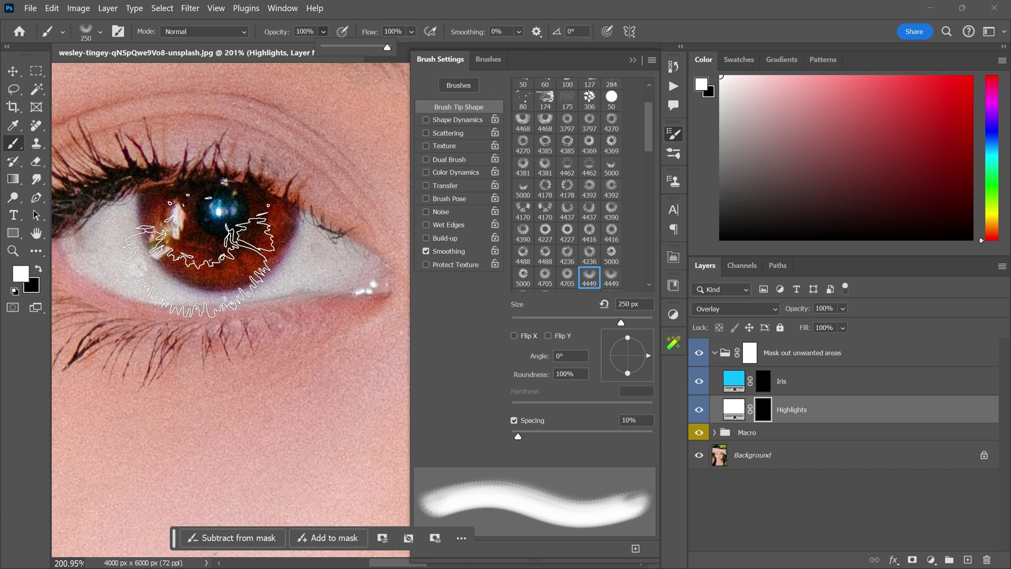
pyautogui.click(219, 234)
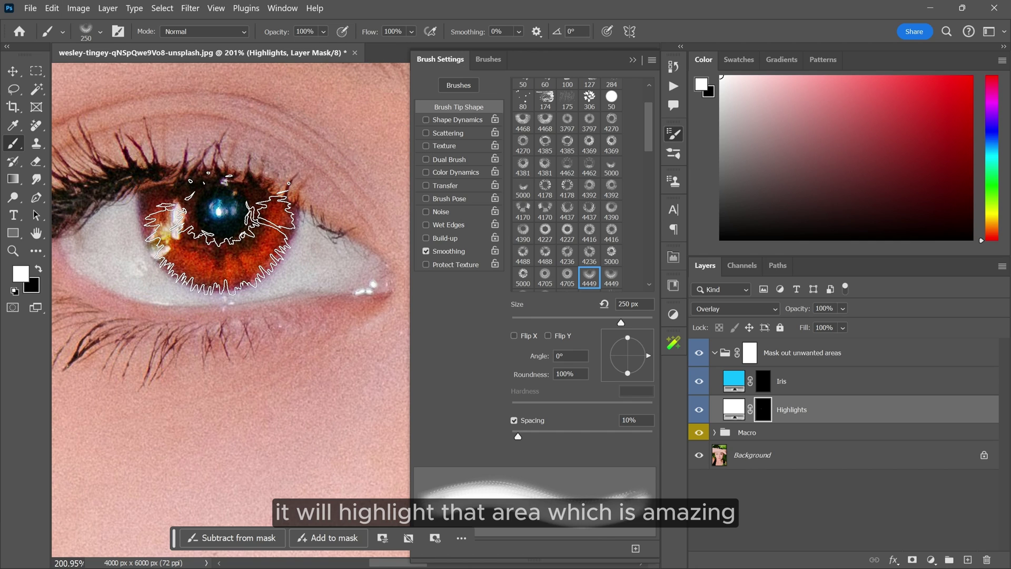
# Stamp iris highlights on the Highlights mask and show the Mask out unwanted areas group.
pyautogui.moveTo(197, 214); pyautogui.dragTo(336, 249)
pyautogui.hotkey('ctrl', 'shift', 'd')
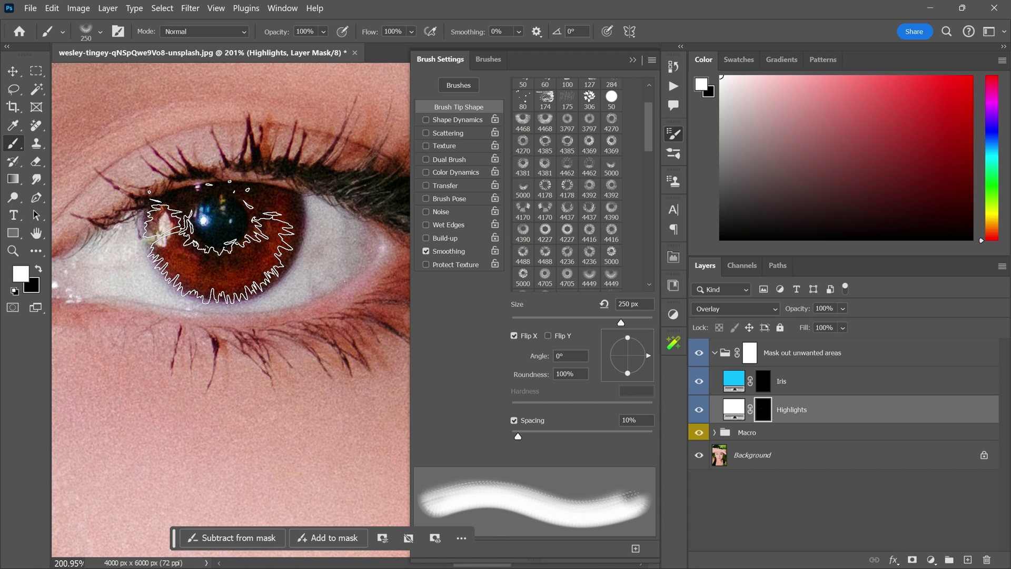
pyautogui.scroll(-8, 403, 266)
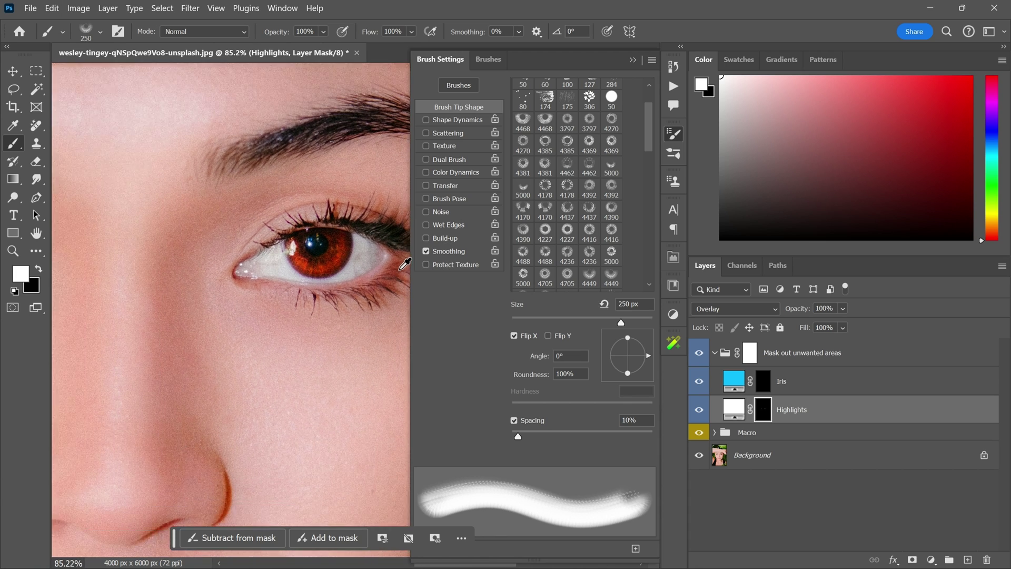
pyautogui.scroll(1, 196, 272)
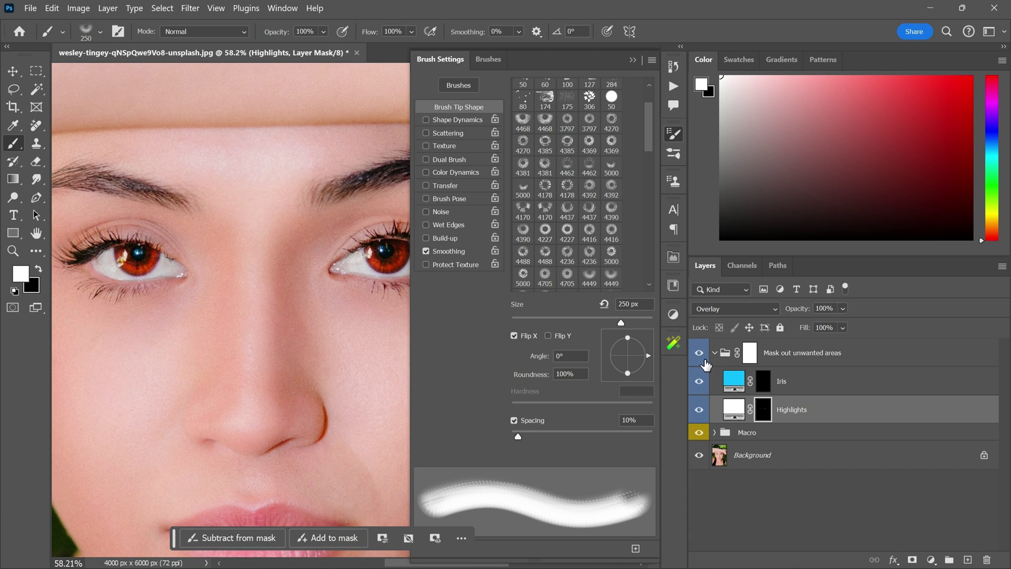
pyautogui.click(698, 353)
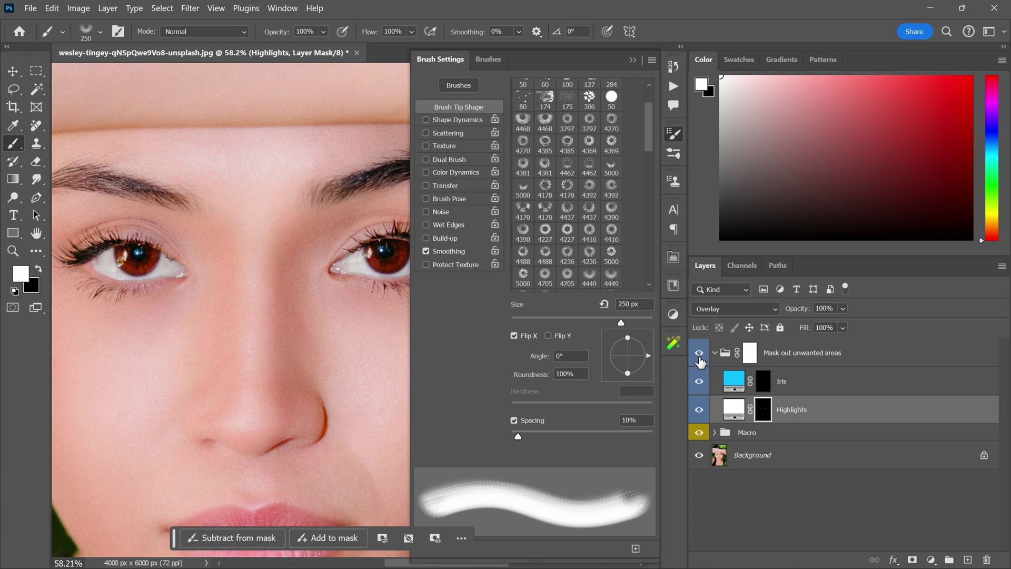
pyautogui.scroll(4, 100, 252)
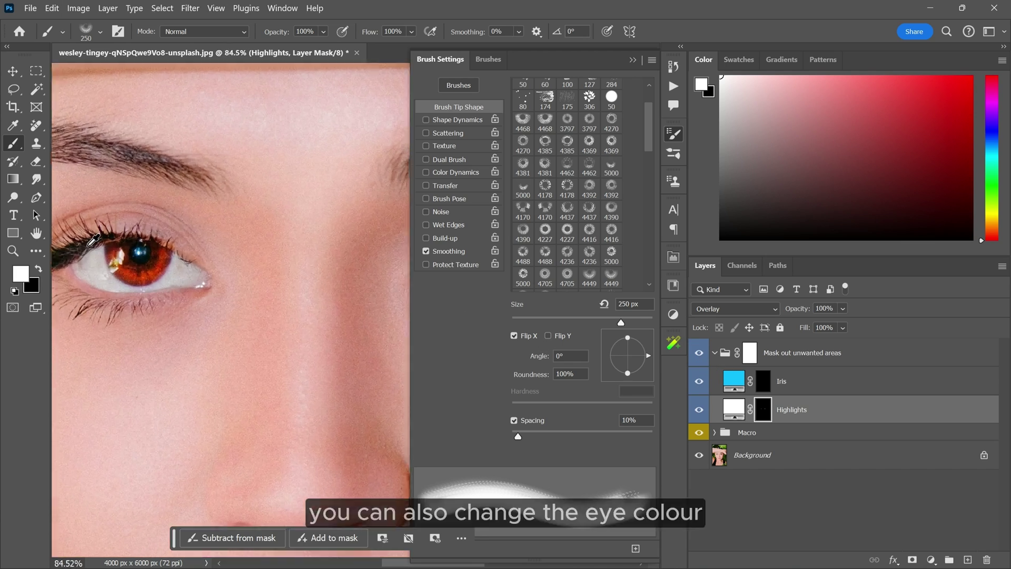
# Select the Iris layer mask and paint iris strokes over both eyes.
pyautogui.scroll(2, 119, 248)
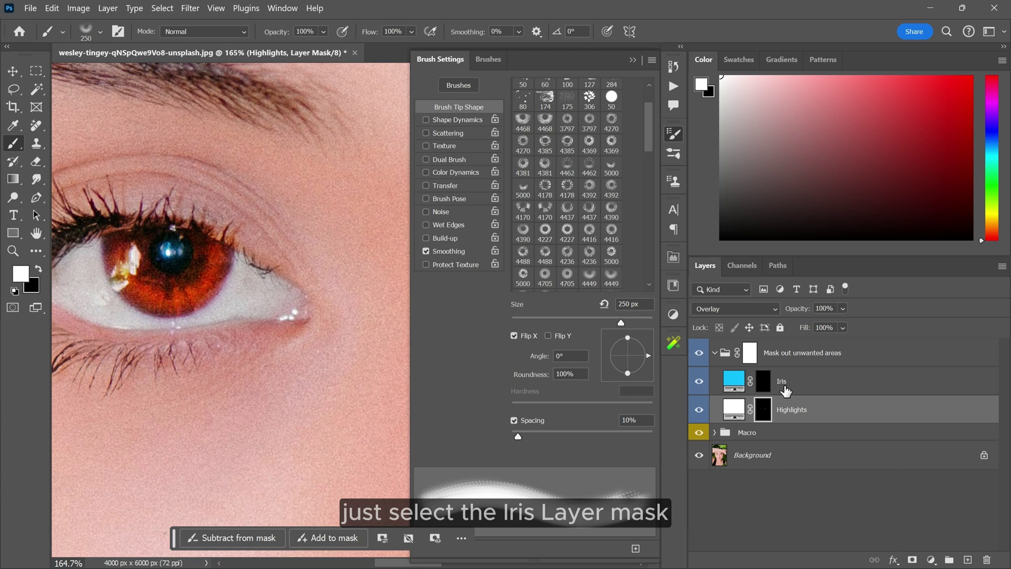
pyautogui.click(763, 381)
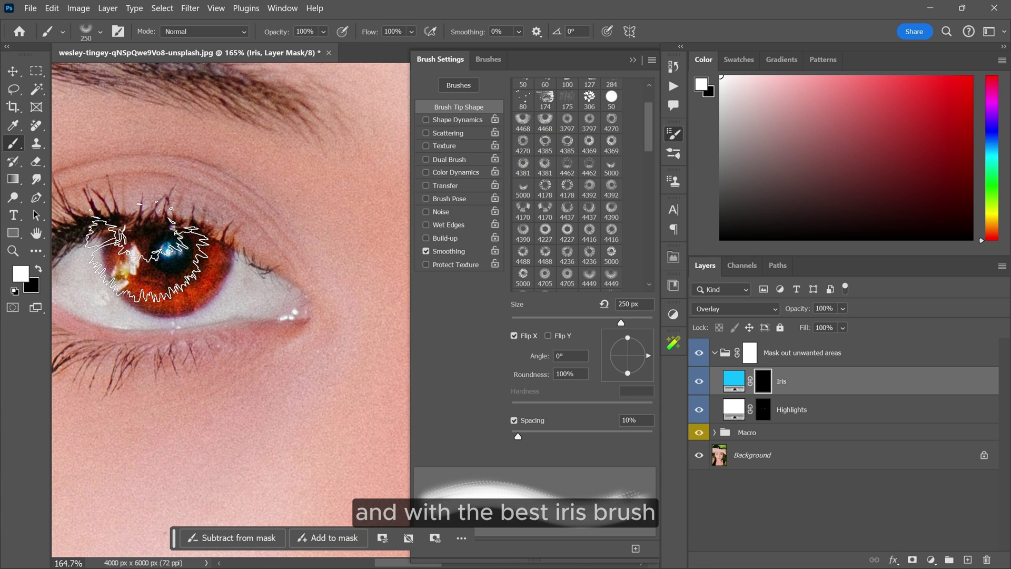
pyautogui.scroll(2, 158, 263)
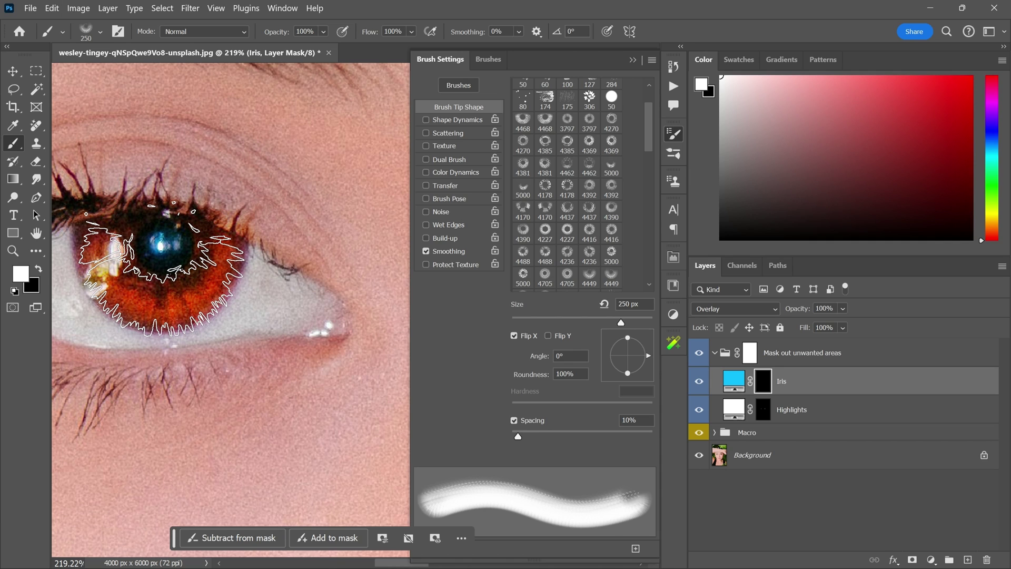
pyautogui.moveTo(369, 242); pyautogui.dragTo(209, 237)
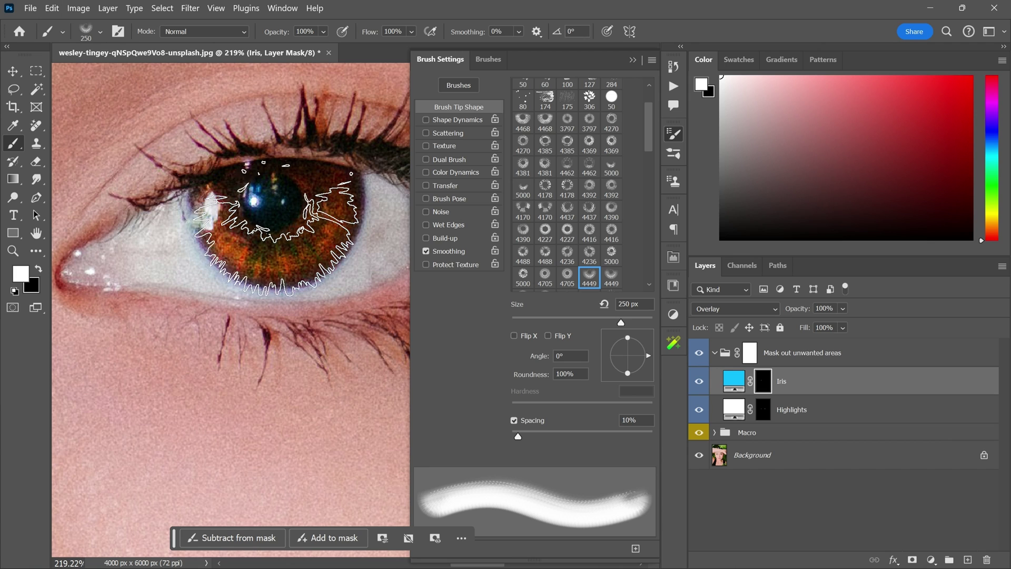
pyautogui.moveTo(324, 323); pyautogui.dragTo(226, 291)
pyautogui.scroll(-4, 294, 232)
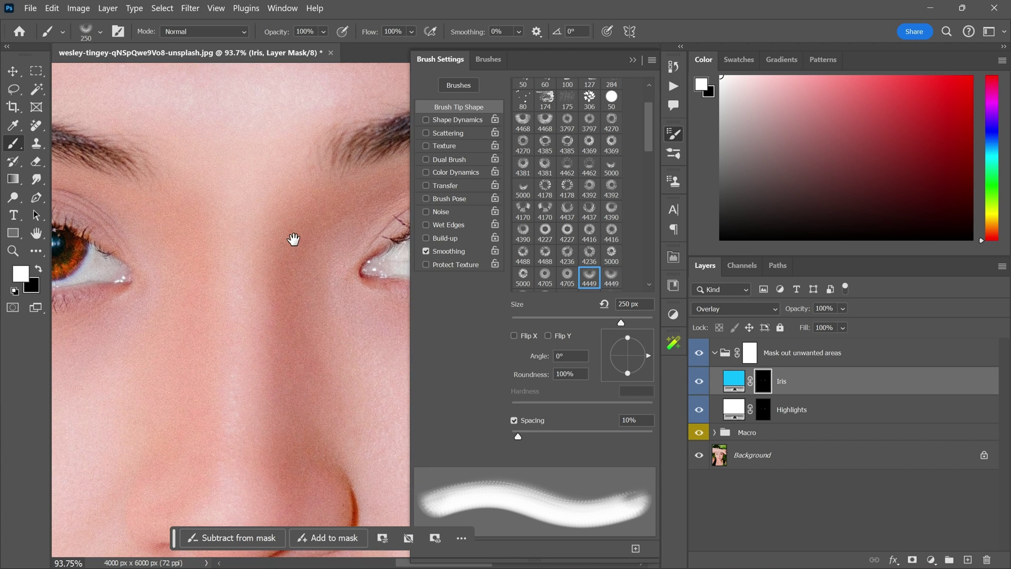
pyautogui.moveTo(290, 226); pyautogui.dragTo(285, 229)
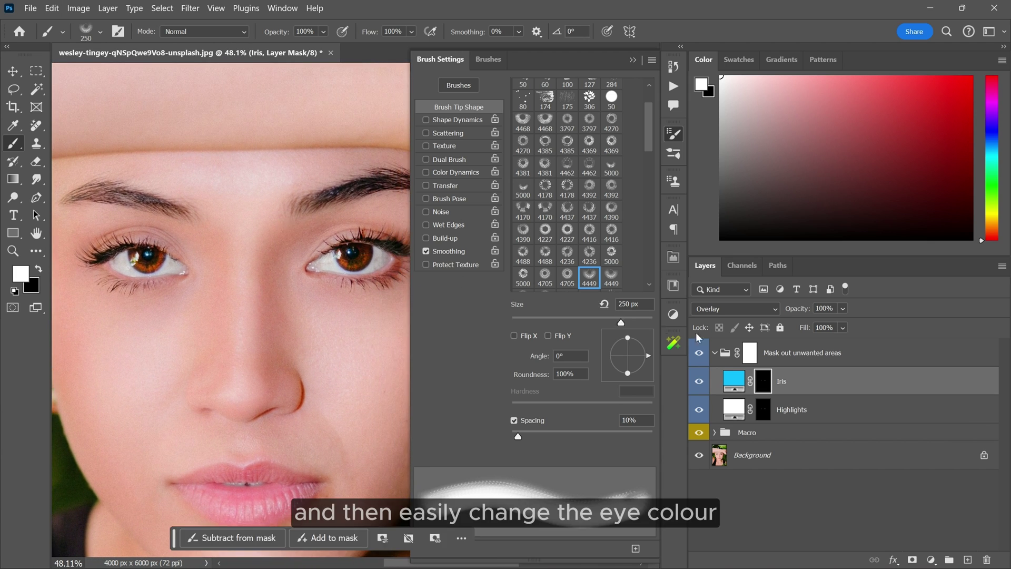
# Change the Iris fill colour to a yellow-orange in the Color Picker.
pyautogui.doubleClick(735, 381)
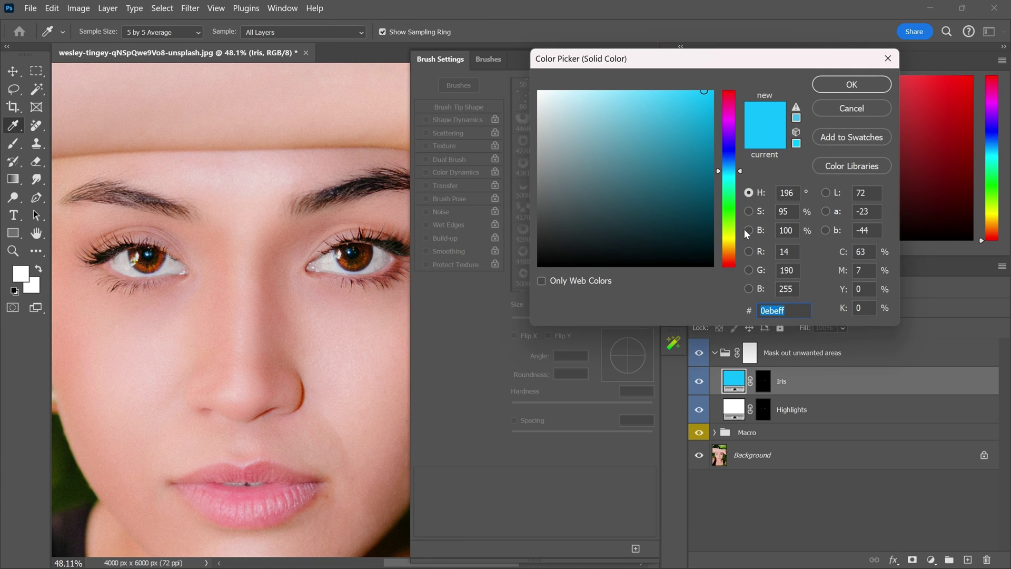
pyautogui.moveTo(730, 131); pyautogui.dragTo(747, 245)
pyautogui.moveTo(671, 180); pyautogui.dragTo(697, 90)
pyautogui.click(882, 90)
pyautogui.press('b')
# Toggle the Iris fill and the eye-effects group on and off to compare the irises.
pyautogui.click(699, 381)
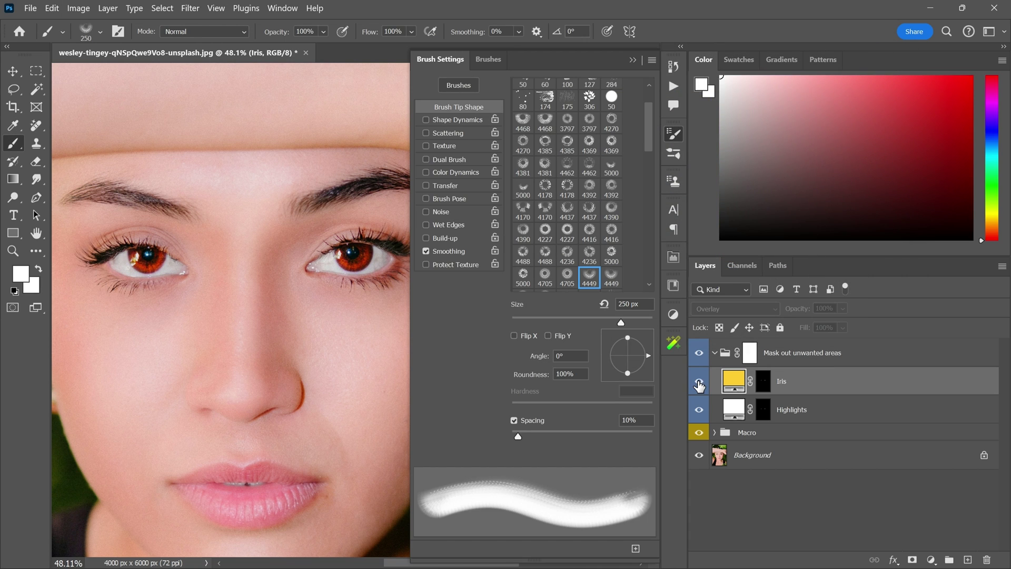
pyautogui.click(699, 381)
pyautogui.click(698, 381)
pyautogui.click(699, 387)
pyautogui.scroll(3, 273, 259)
pyautogui.scroll(-4, 267, 267)
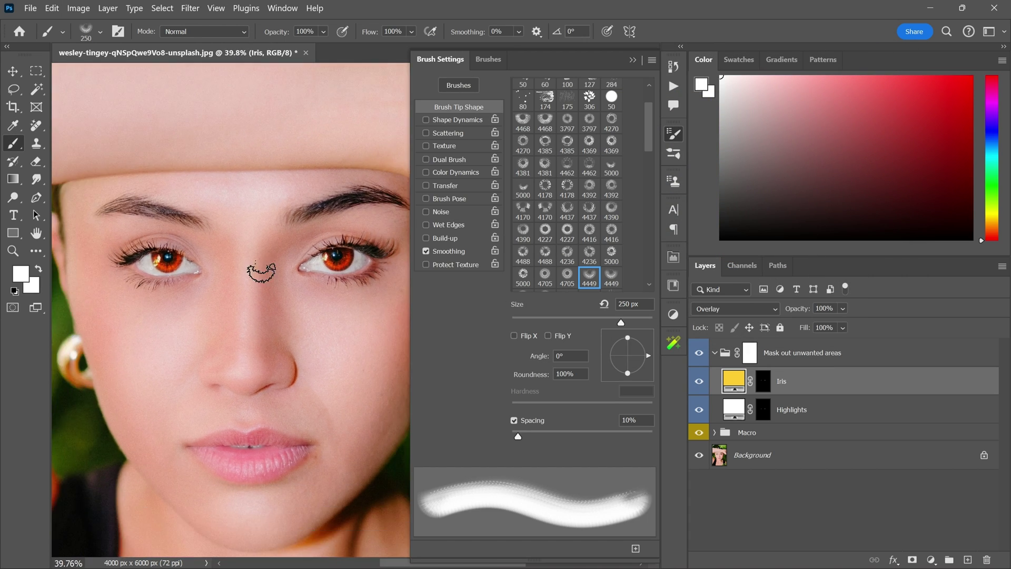
pyautogui.click(698, 352)
pyautogui.click(698, 353)
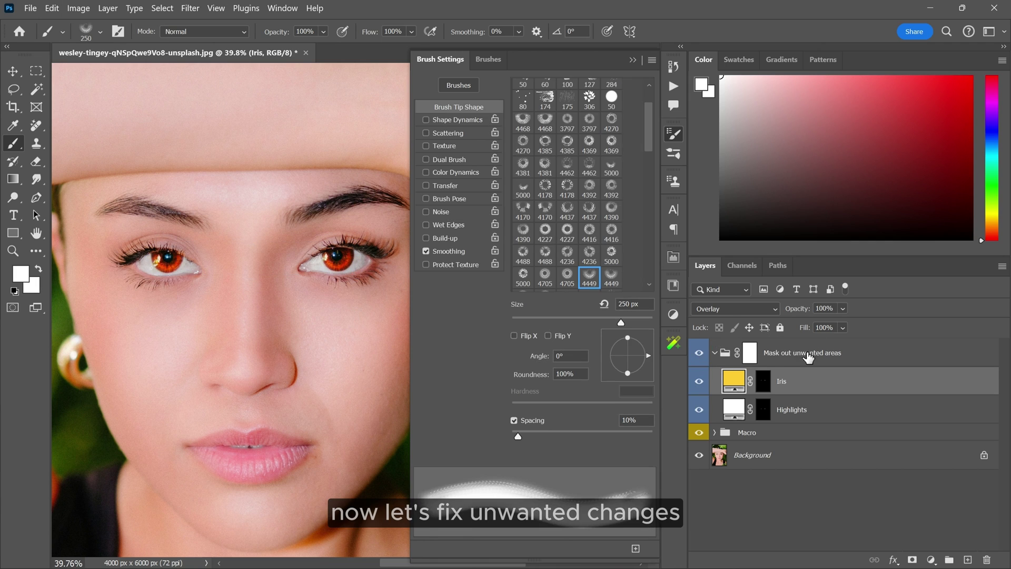
# Target the Mask out unwanted areas group mask with a 50 px black soft round brush at 100%.
pyautogui.click(750, 354)
pyautogui.scroll(6, 158, 250)
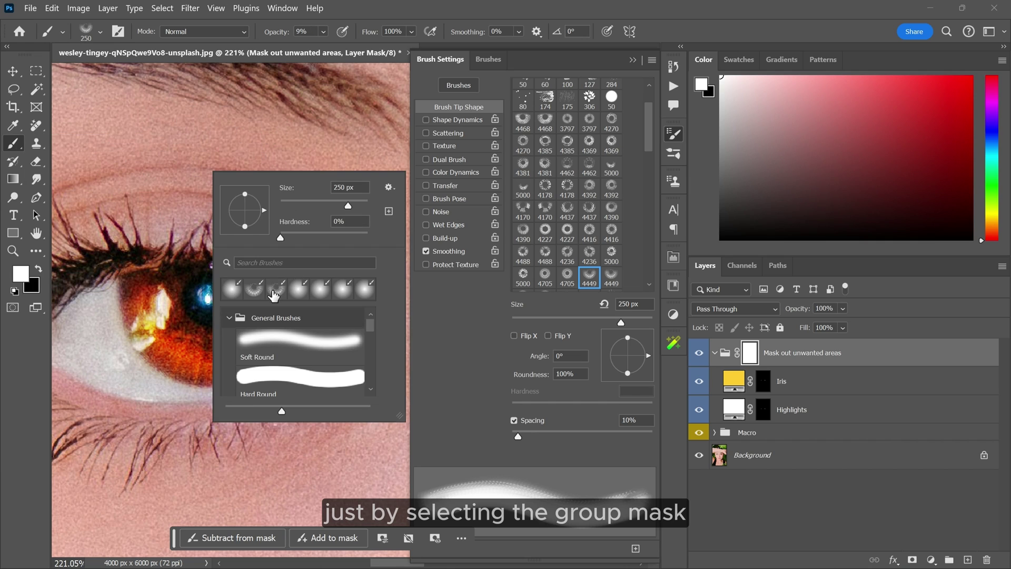
pyautogui.rightClick(211, 172)
pyautogui.click(248, 288)
pyautogui.press('0')
pyautogui.press('9')
pyautogui.press('Return')
pyautogui.press('[')
pyautogui.press('[')
pyautogui.press('[')
pyautogui.press('[')
pyautogui.press('[')
pyautogui.press('[')
pyautogui.press('[')
pyautogui.press('[')
pyautogui.press('[')
pyautogui.press('[')
pyautogui.press('0')
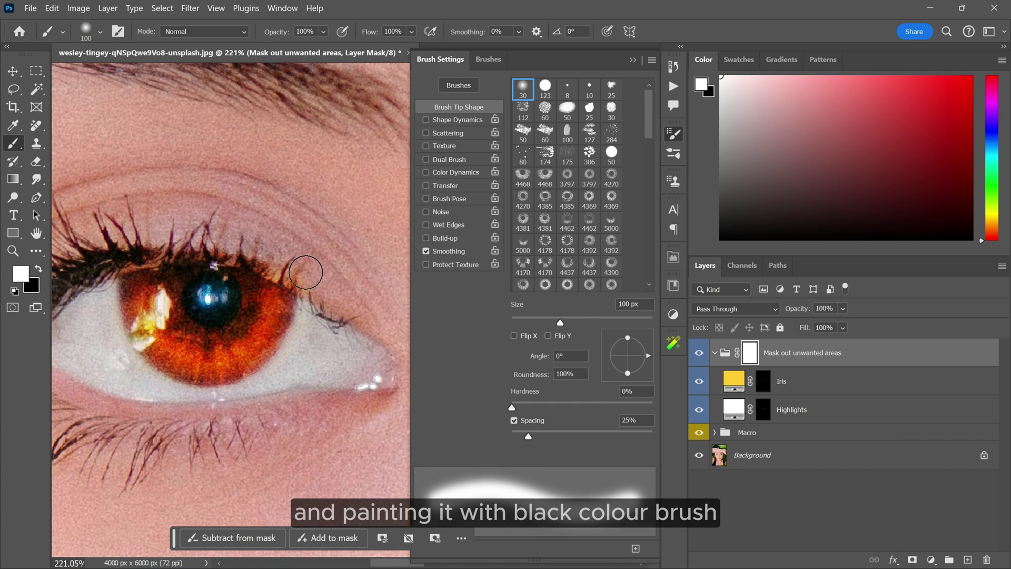
pyautogui.click(39, 270)
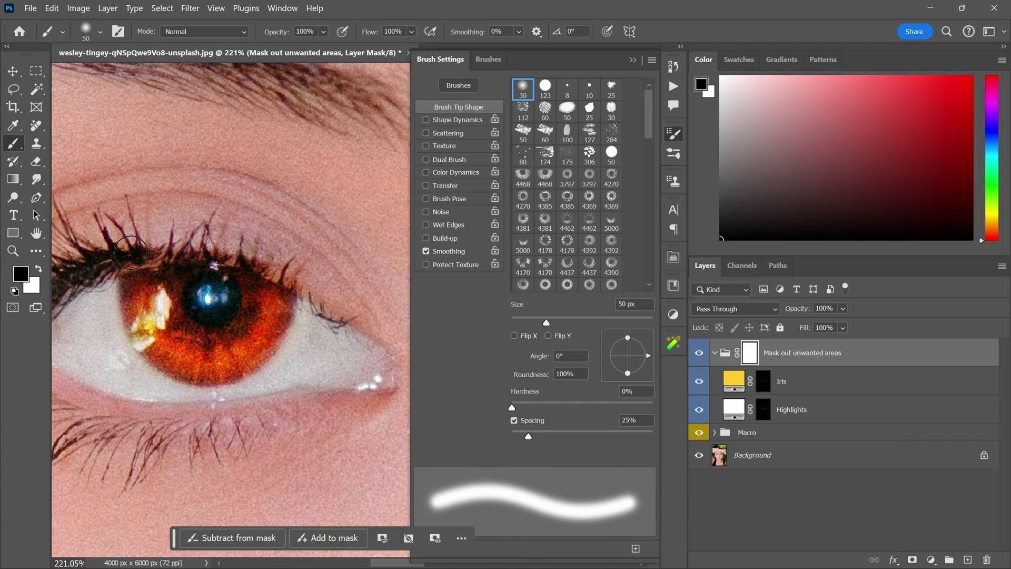
# Paint out stray eye colour near the lashes, then add a Lashes layer from the plugin panel.
pyautogui.moveTo(248, 349); pyautogui.dragTo(290, 270)
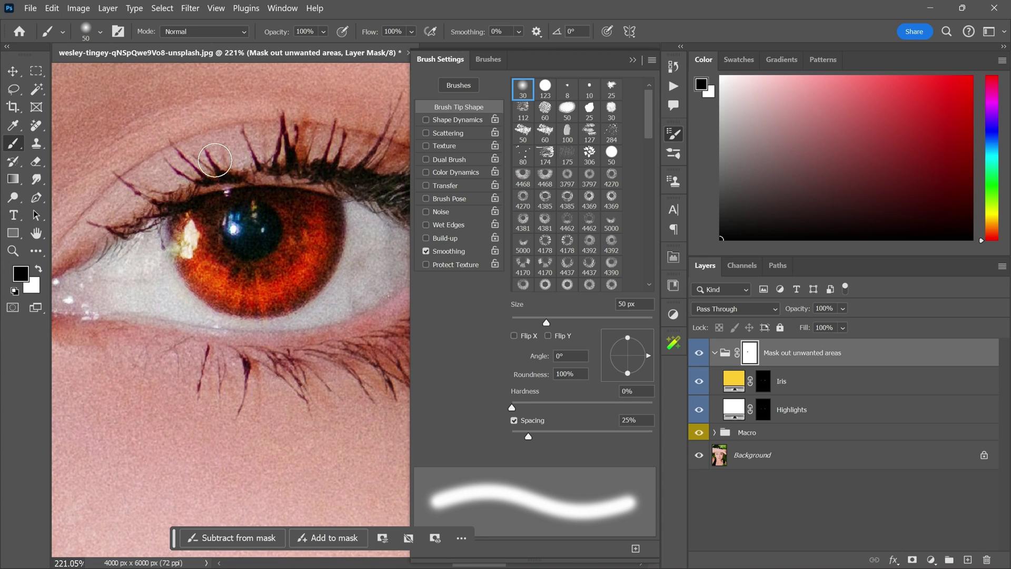
pyautogui.scroll(-5, 199, 160)
pyautogui.click(699, 353)
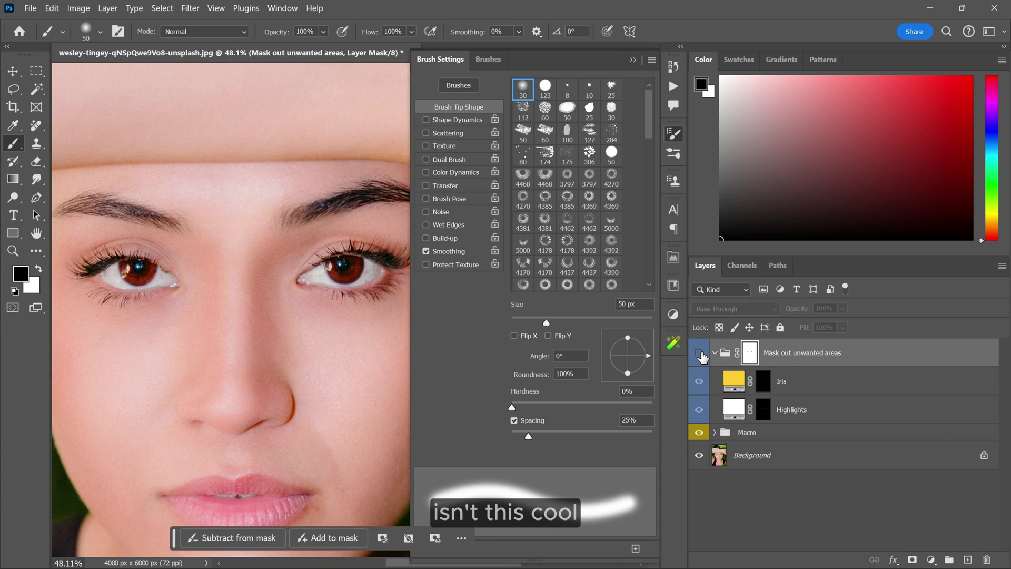
pyautogui.click(699, 353)
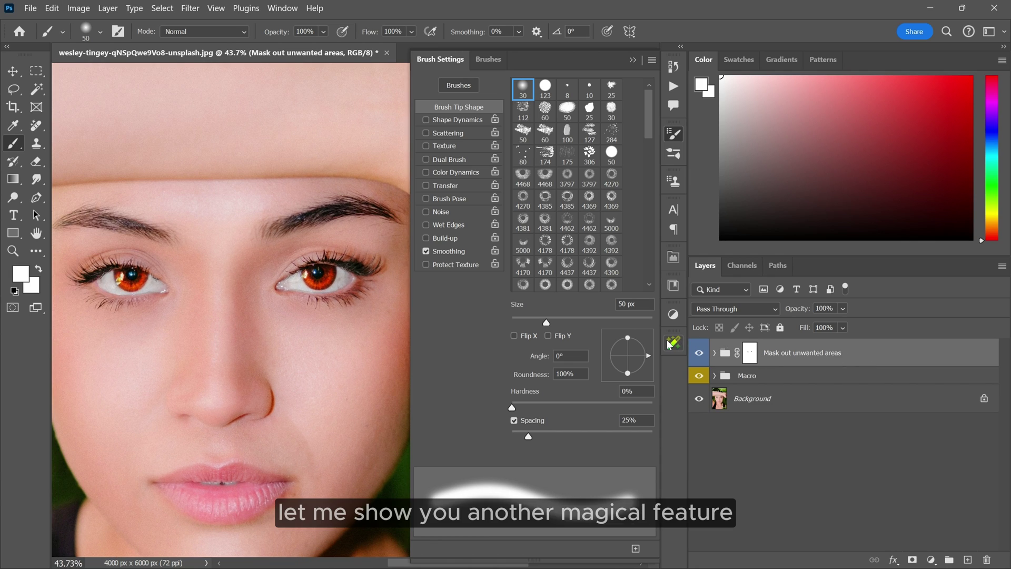
pyautogui.click(670, 344)
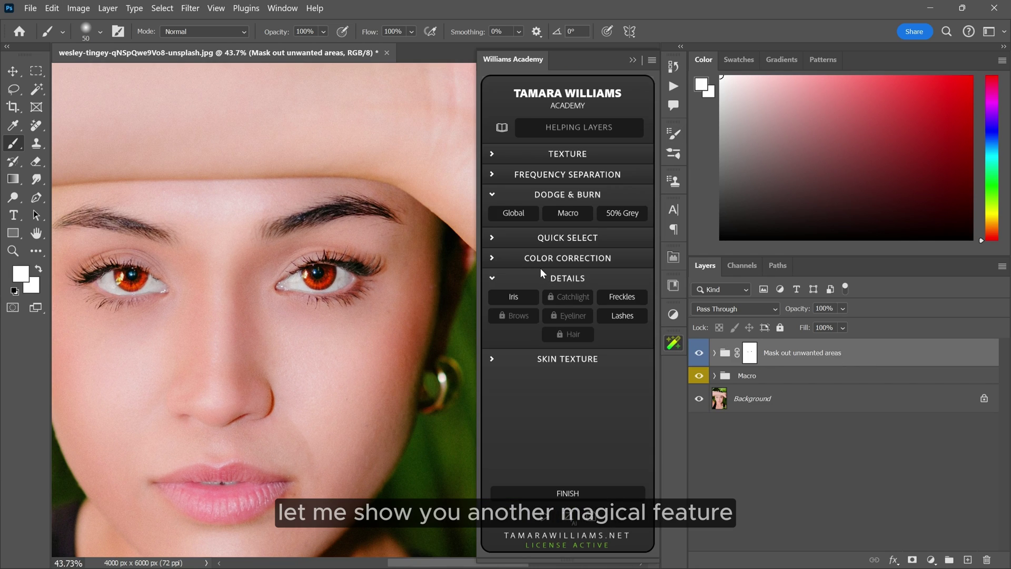
pyautogui.click(622, 316)
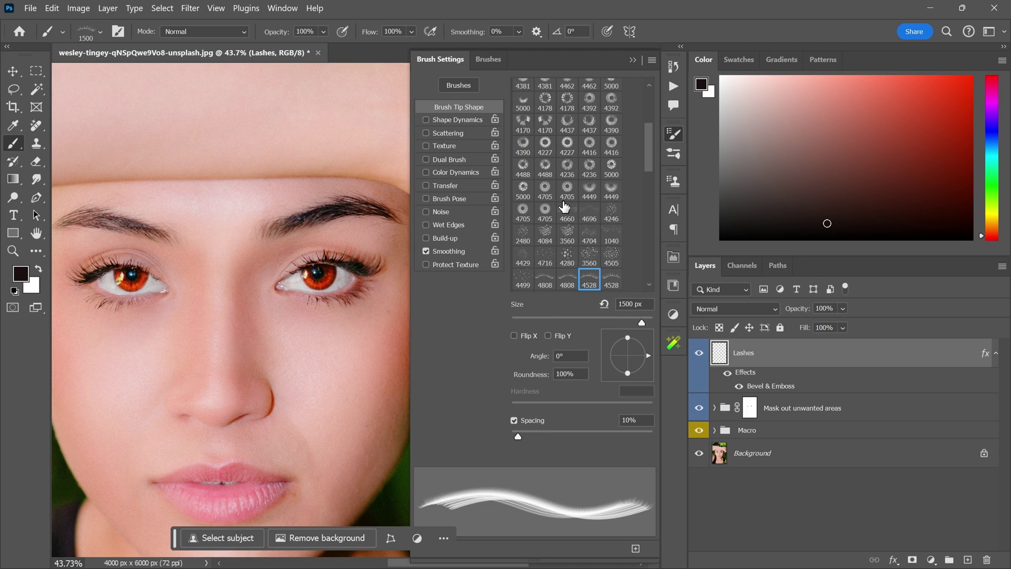
# Pick lash brush preset 4728 and size it up to 700 px, then down to 600 px.
pyautogui.scroll(-2, 571, 224)
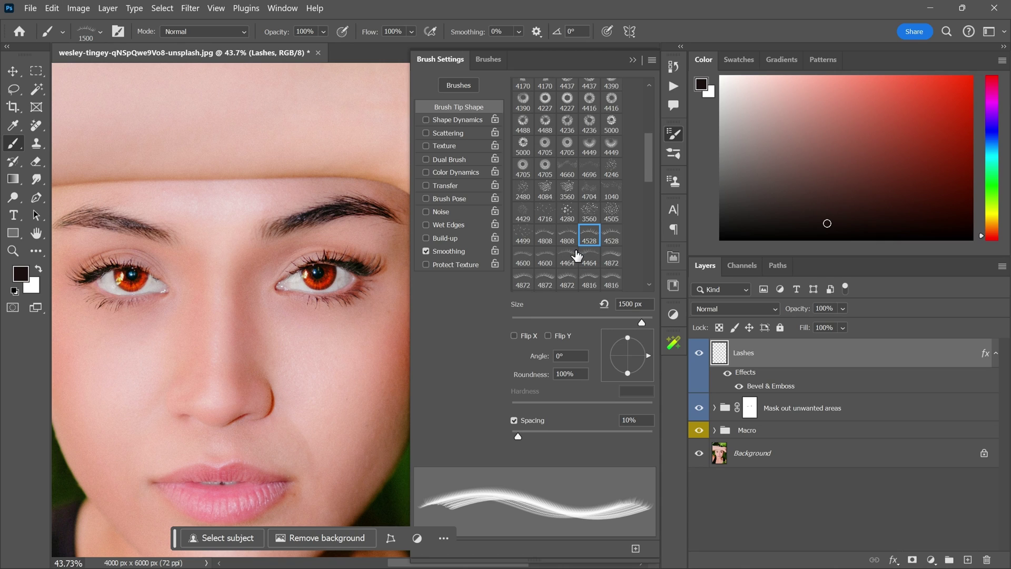
pyautogui.scroll(-1, 581, 258)
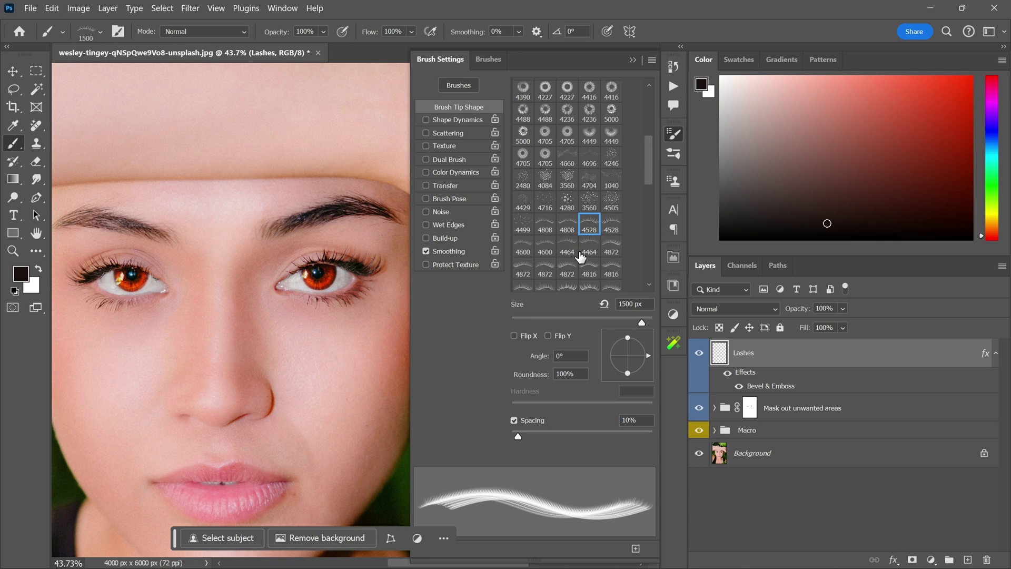
pyautogui.scroll(-1, 581, 258)
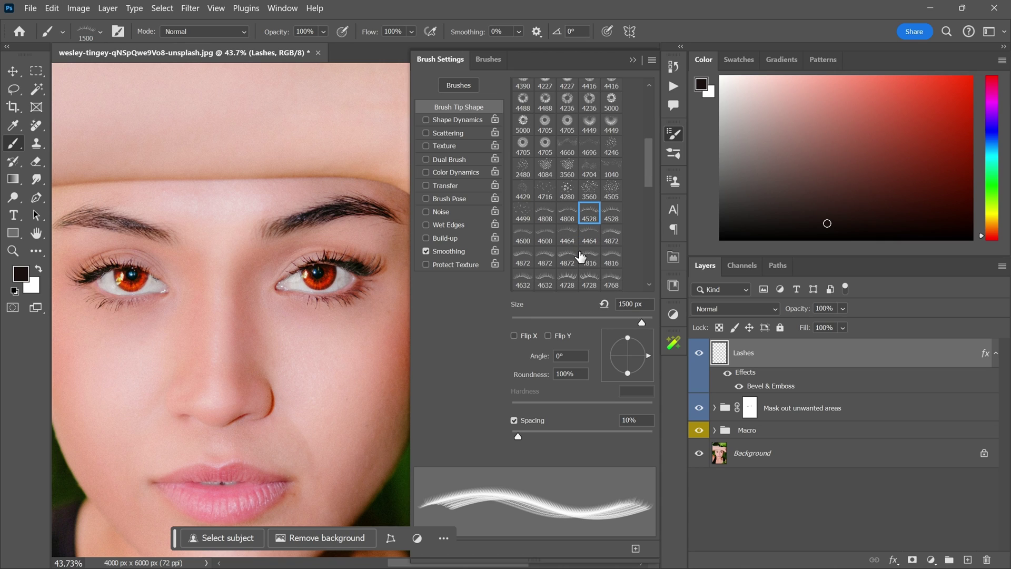
pyautogui.scroll(-5, 581, 257)
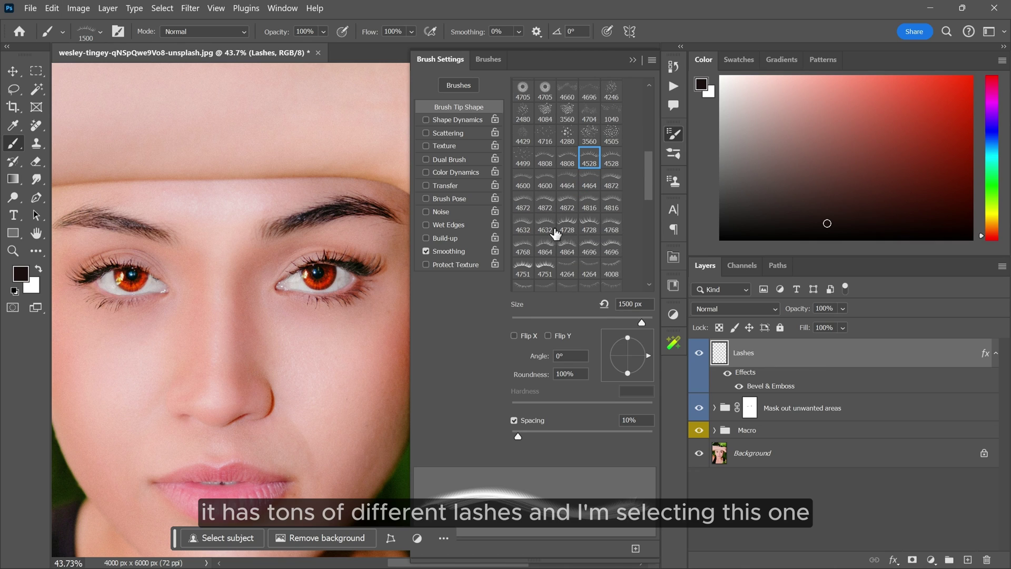
pyautogui.click(558, 228)
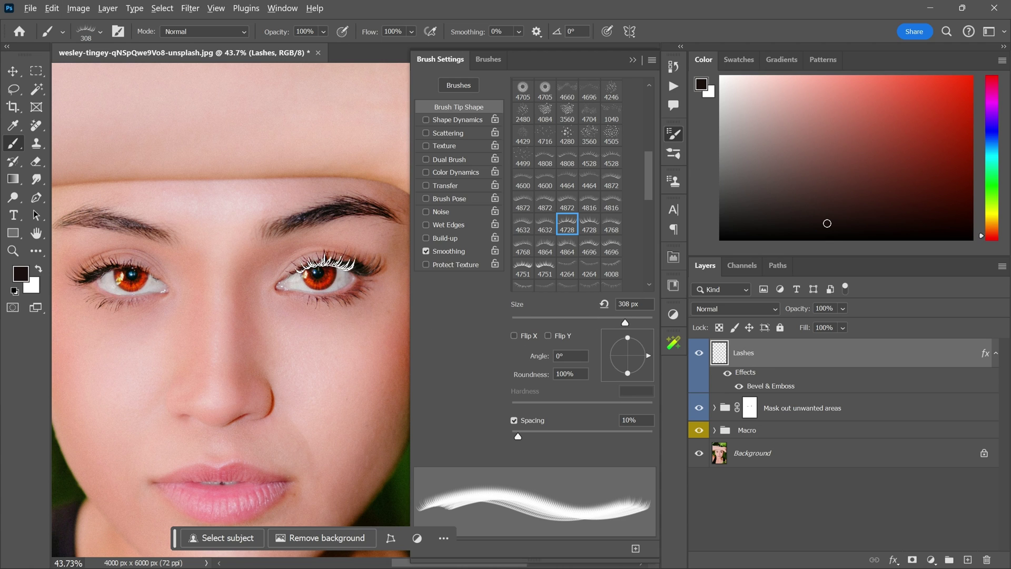
pyautogui.scroll(3, 326, 262)
pyautogui.scroll(-3, 305, 261)
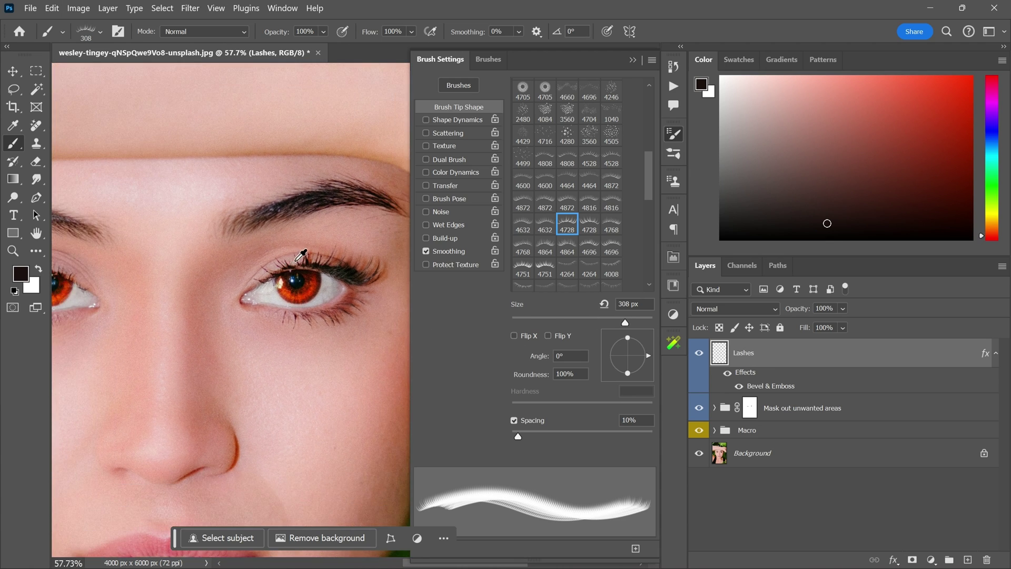
pyautogui.scroll(1, 302, 255)
pyautogui.press(']')
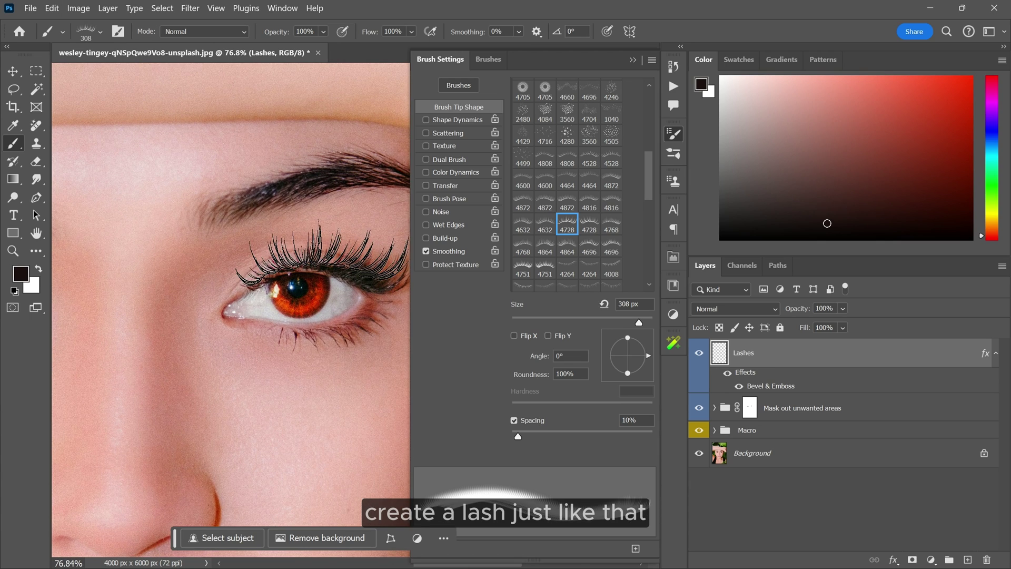
pyautogui.press(']')
pyautogui.press(']')
pyautogui.press(']')
pyautogui.press(']')
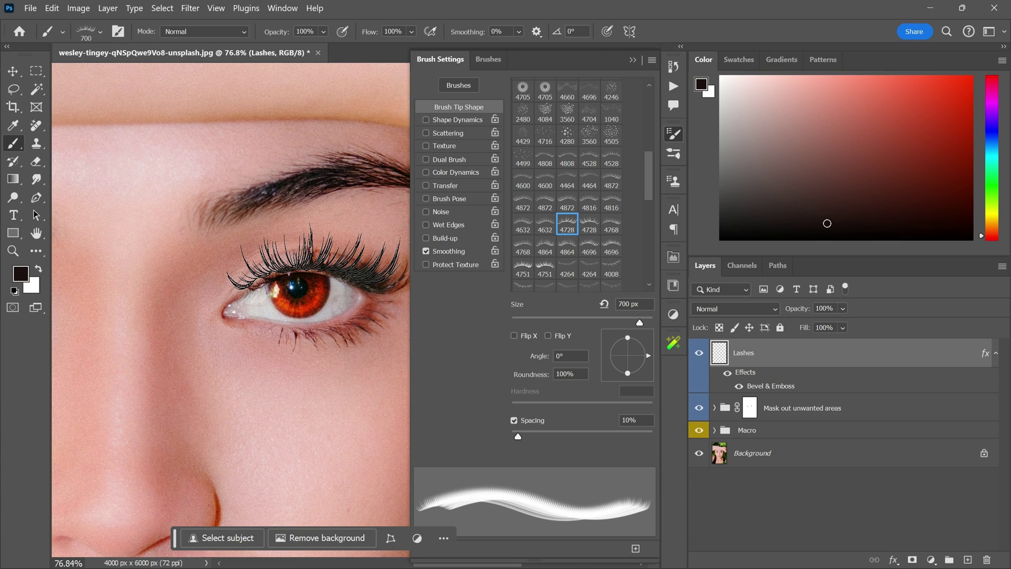
pyautogui.press('[')
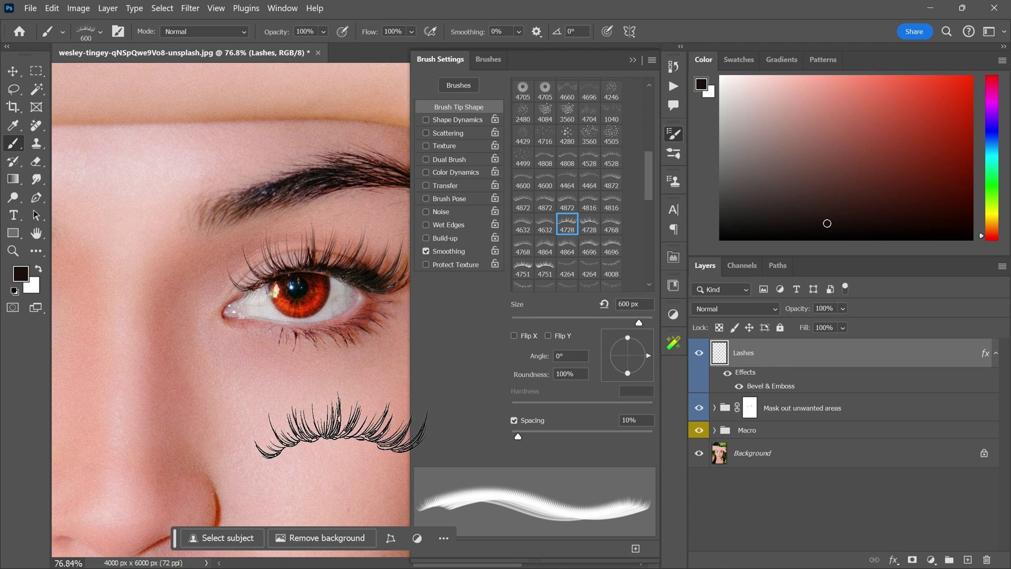
# Show the Lashes layer, flip the lash brush horizontally, and stamp the other eye's upper lid.
pyautogui.click(698, 353)
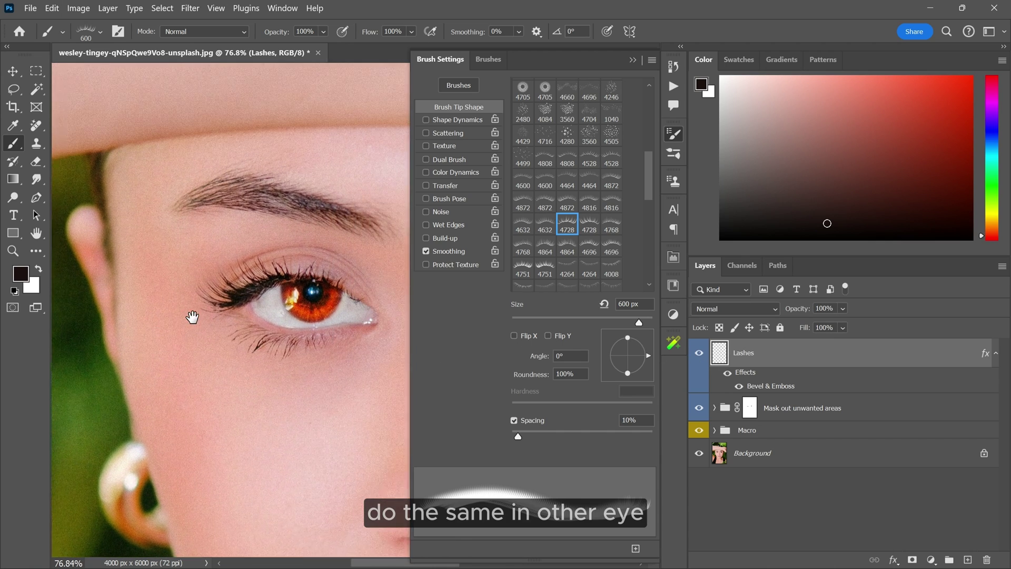
pyautogui.scroll(2, 192, 315)
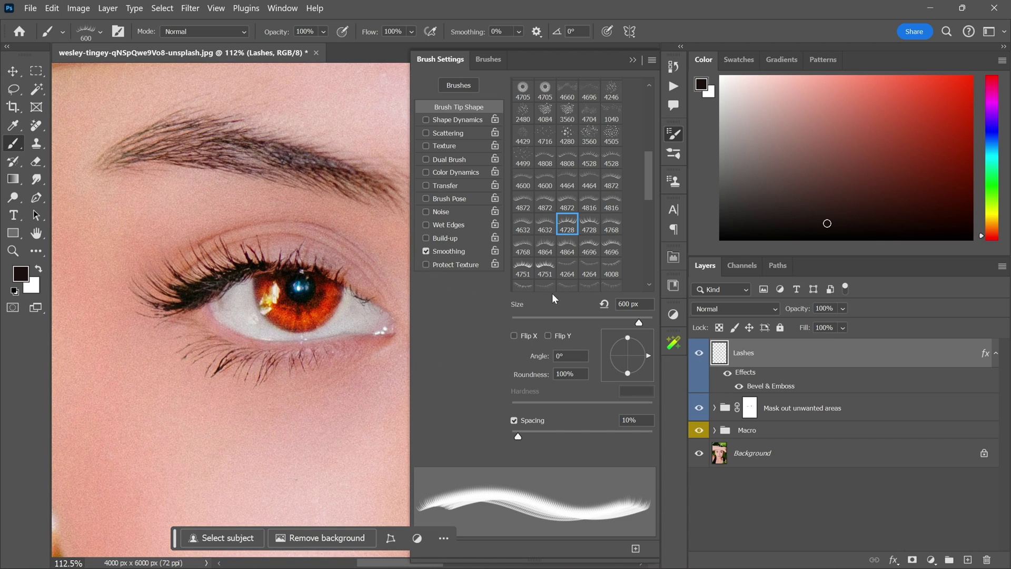
pyautogui.click(514, 335)
pyautogui.click(261, 256)
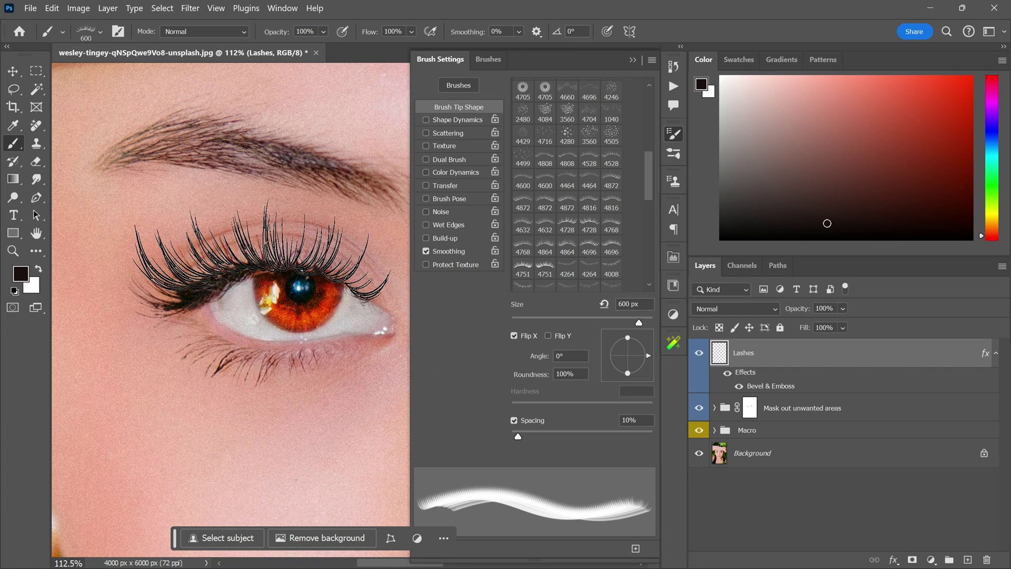
pyautogui.scroll(-5, 172, 382)
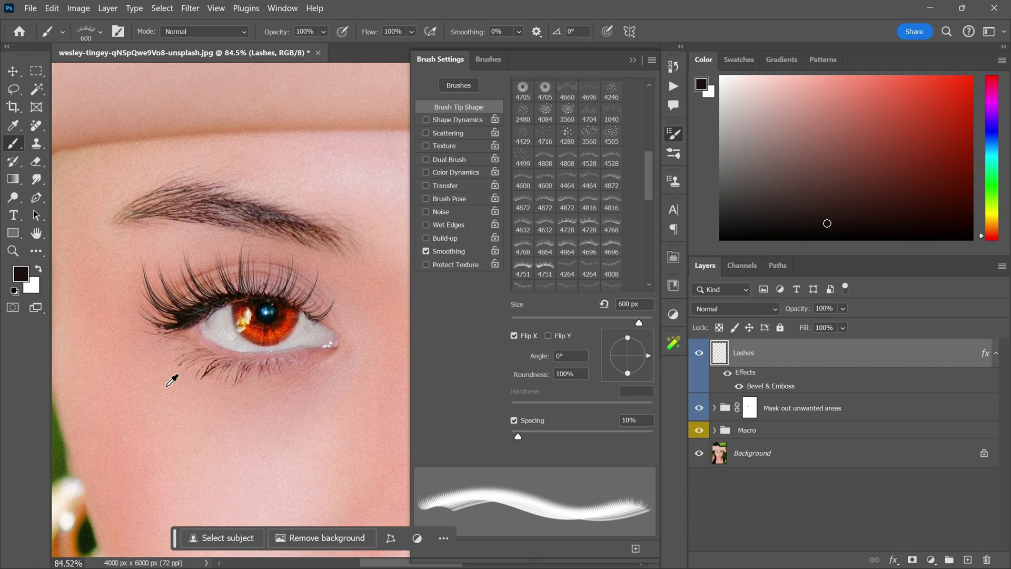
pyautogui.scroll(6, 237, 264)
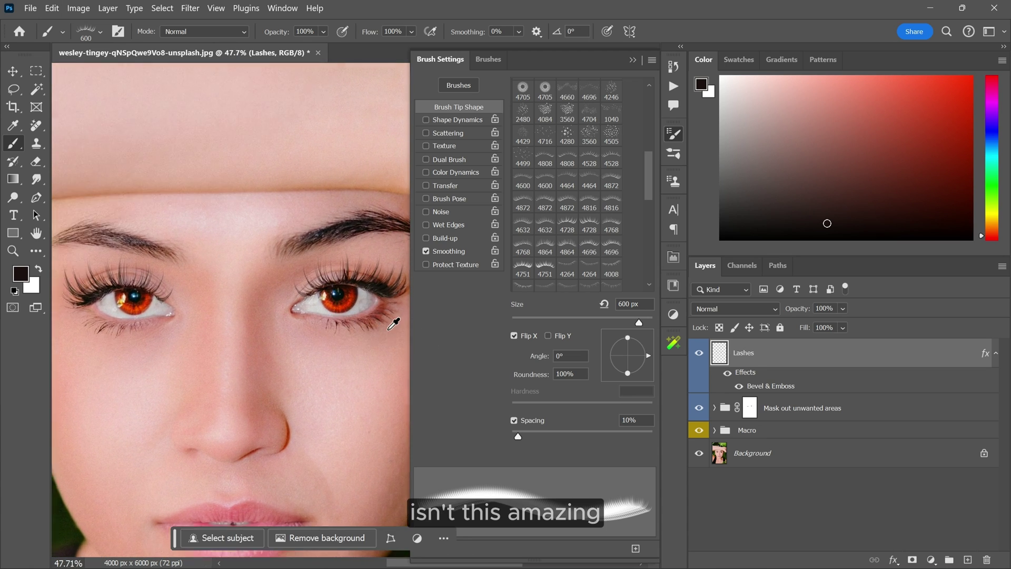
pyautogui.scroll(-1, 334, 287)
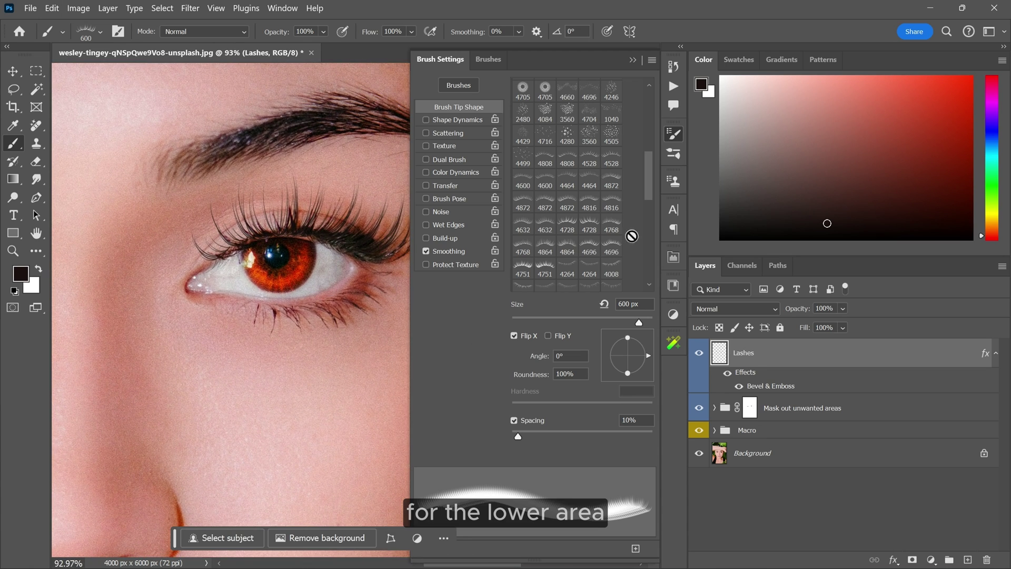
# Pick lower-lash brush 4240, enlarge it, and stamp lower lashes under the first eye.
pyautogui.scroll(-2, 624, 238)
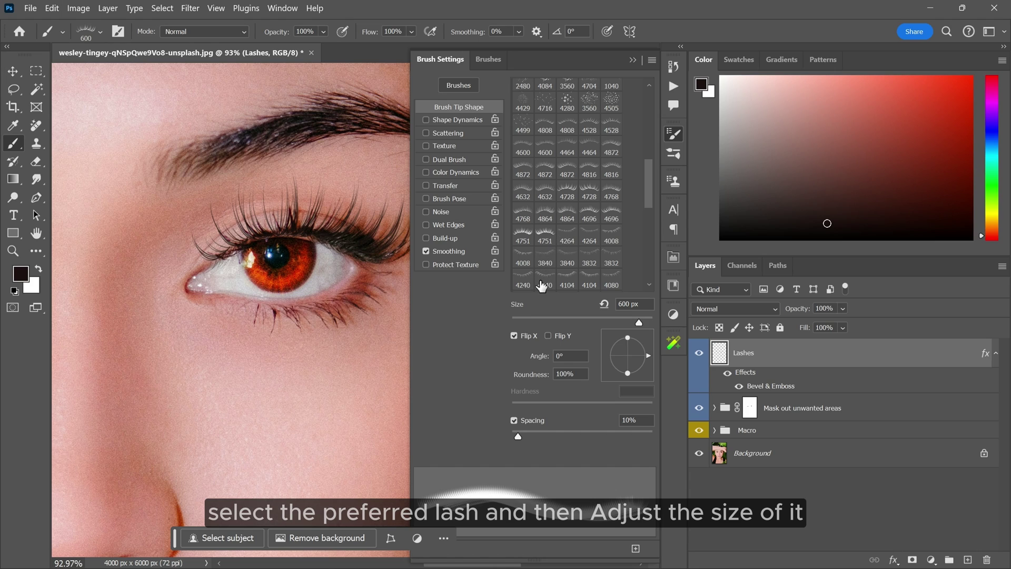
pyautogui.click(524, 281)
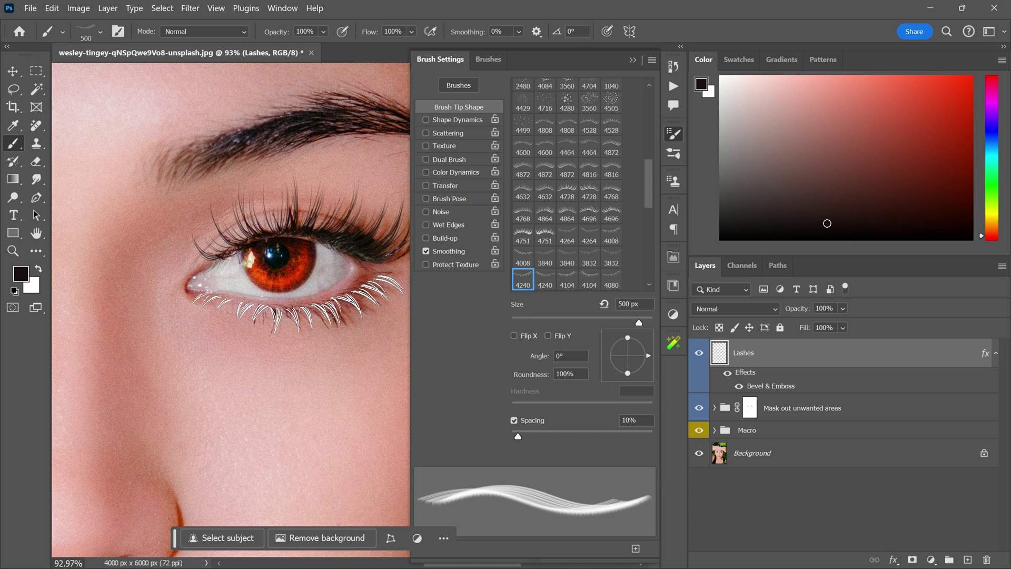
pyautogui.press(']')
pyautogui.press(']')
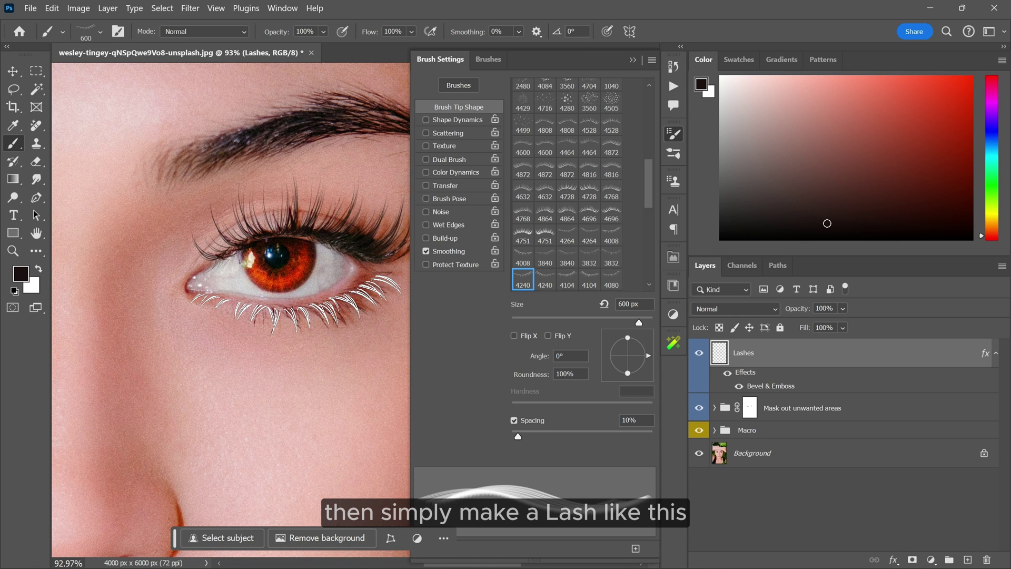
pyautogui.click(294, 305)
# Flip the lower-lash brush horizontally for the other eye and turn the Lashes layer back on.
pyautogui.moveTo(289, 334); pyautogui.dragTo(317, 330)
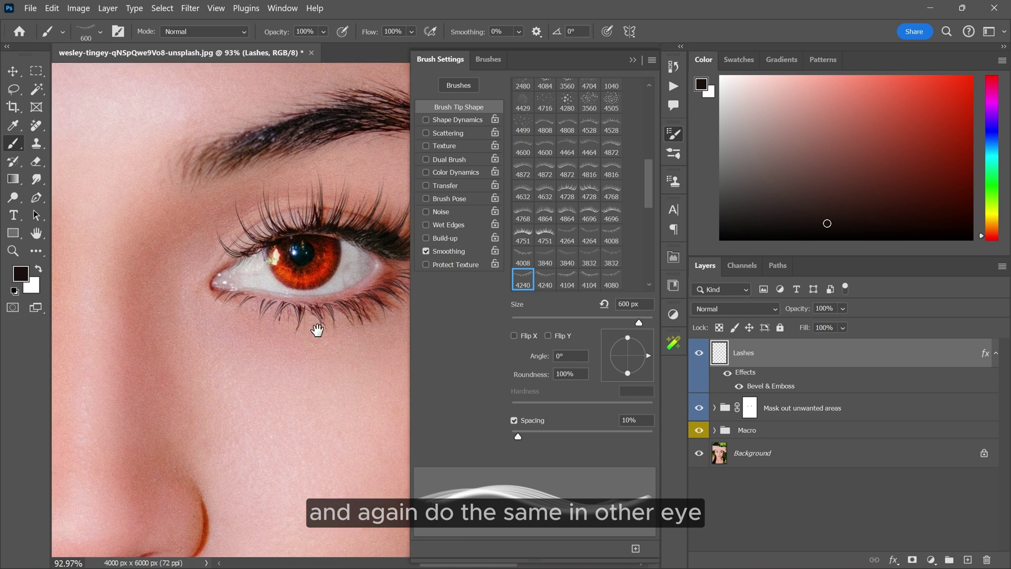
pyautogui.moveTo(226, 323); pyautogui.dragTo(305, 329)
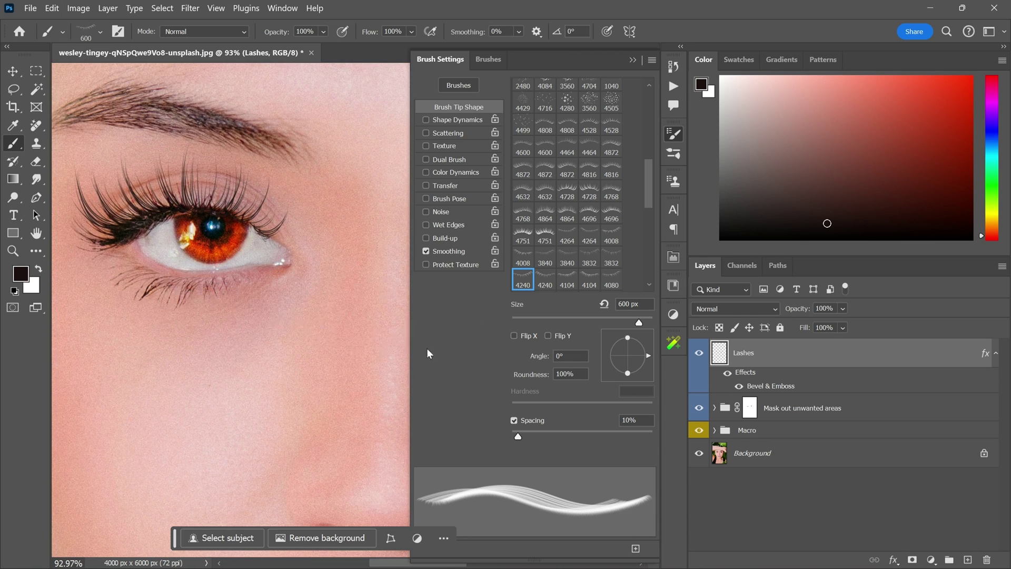
pyautogui.click(511, 337)
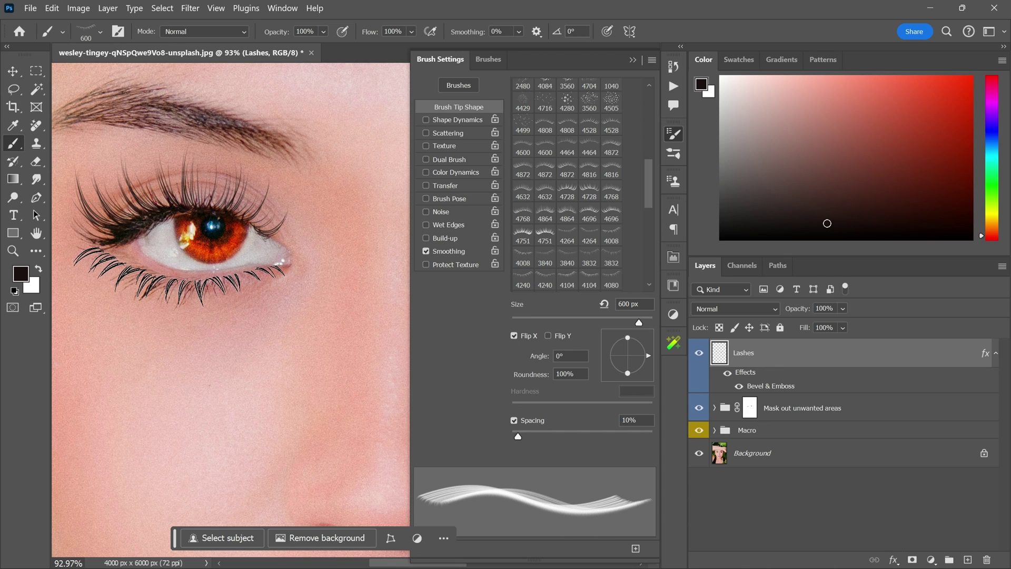
pyautogui.scroll(-6, 237, 390)
pyautogui.scroll(2, 332, 322)
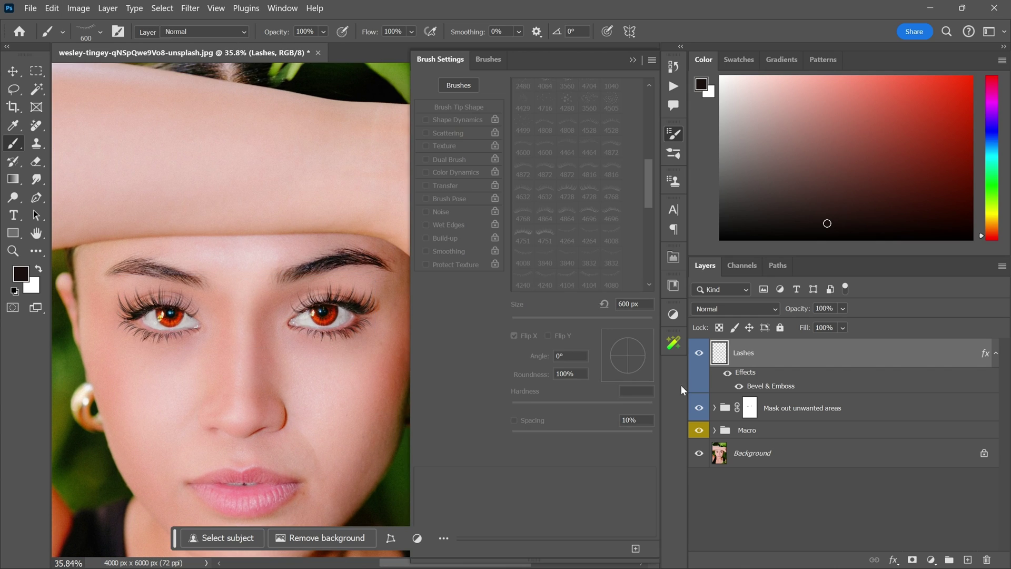
pyautogui.click(698, 353)
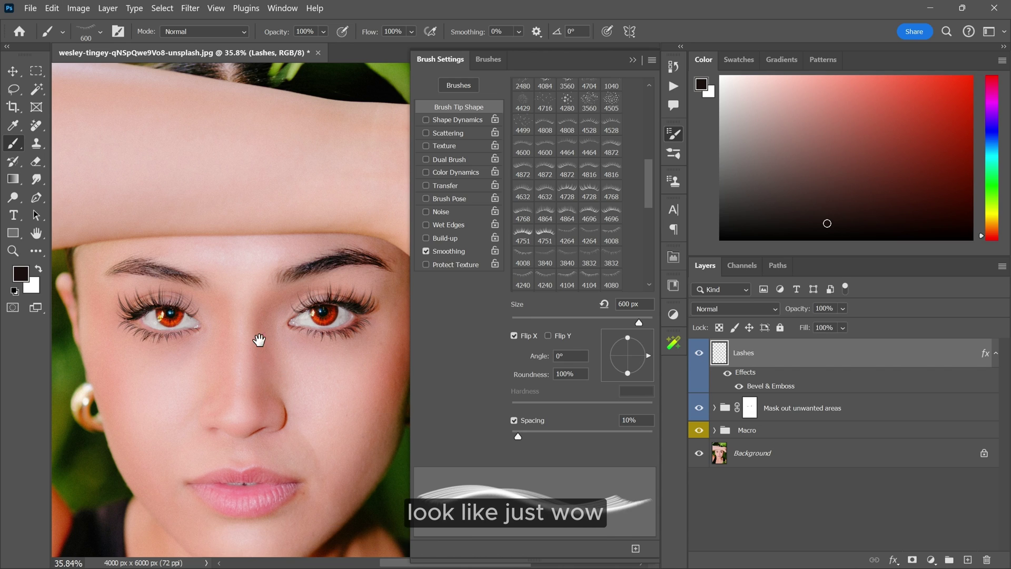
pyautogui.moveTo(271, 366); pyautogui.dragTo(241, 271)
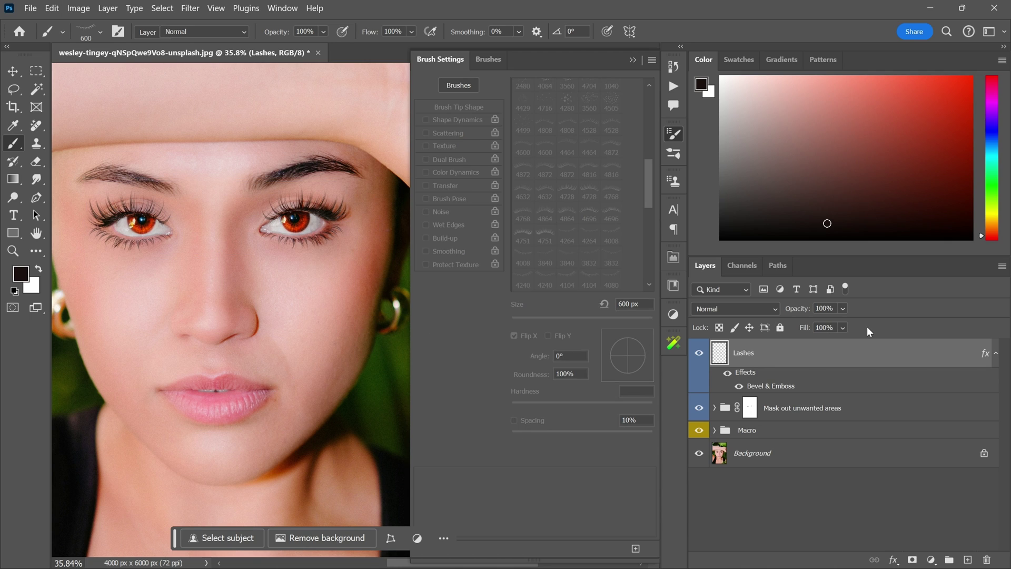
# Add a Freckles layer group from the Williams Academy plugin panel for painting freckles.
pyautogui.click(672, 346)
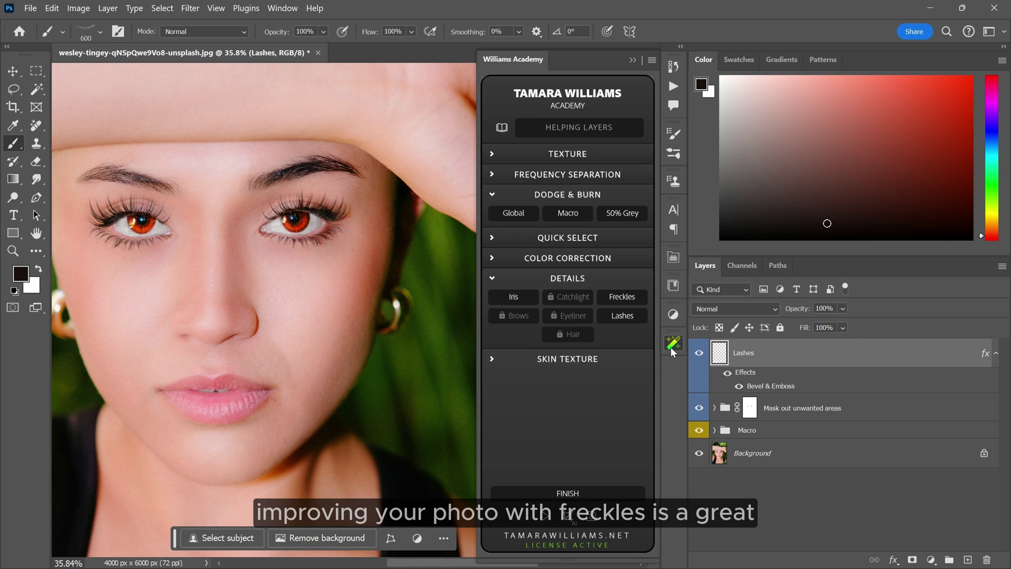
pyautogui.click(630, 301)
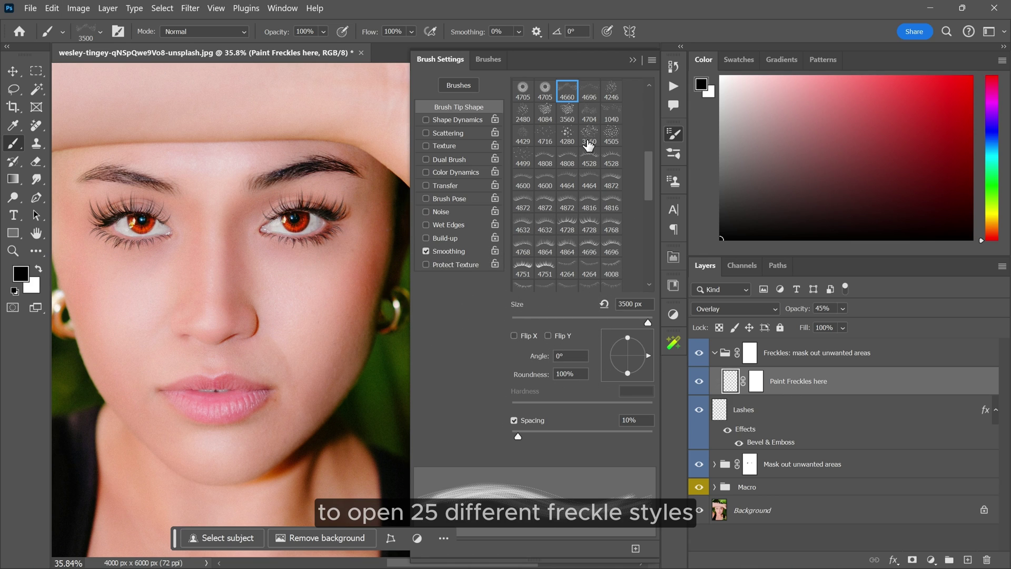
pyautogui.scroll(2, 588, 145)
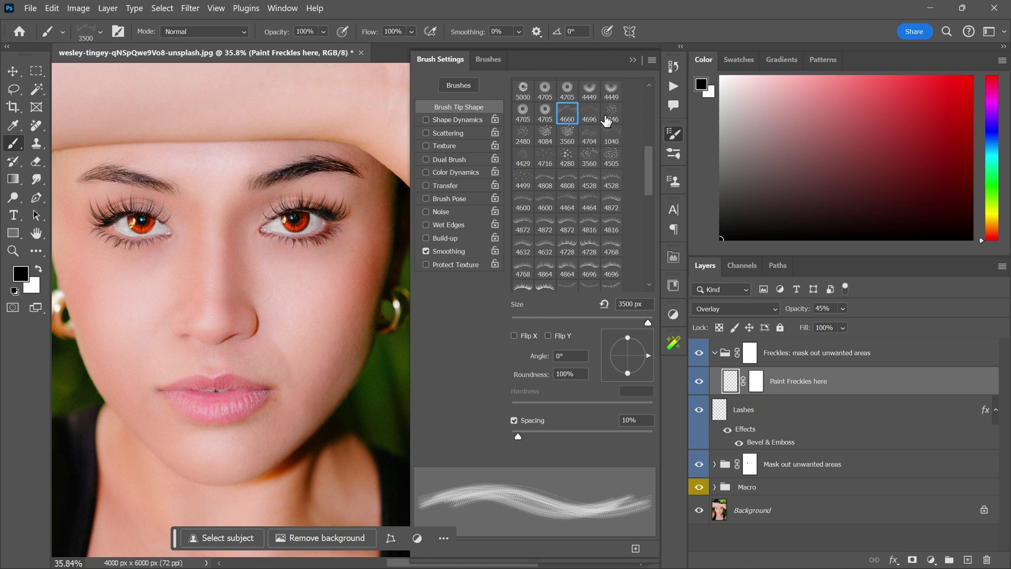
pyautogui.scroll(2, 606, 120)
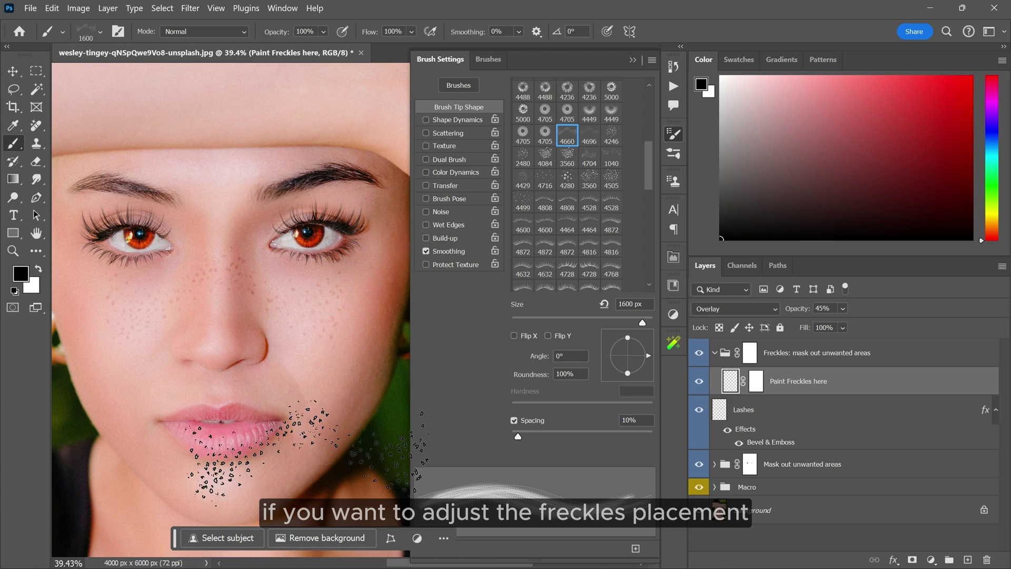
pyautogui.scroll(2, 244, 336)
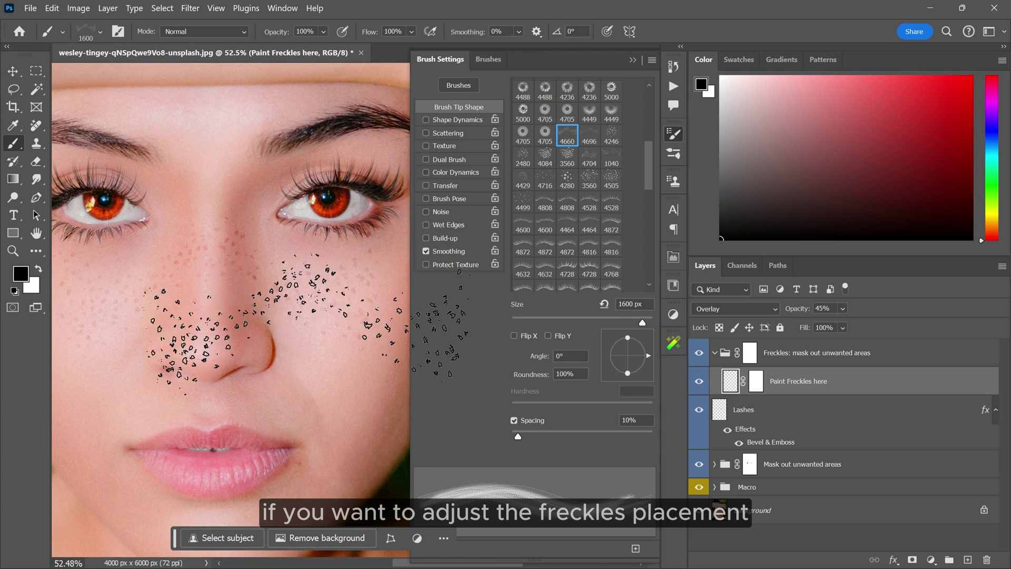
# Target the Freckles group mask with a 43%-opacity soft round brush, then select the group.
pyautogui.hotkey('alt', ']')
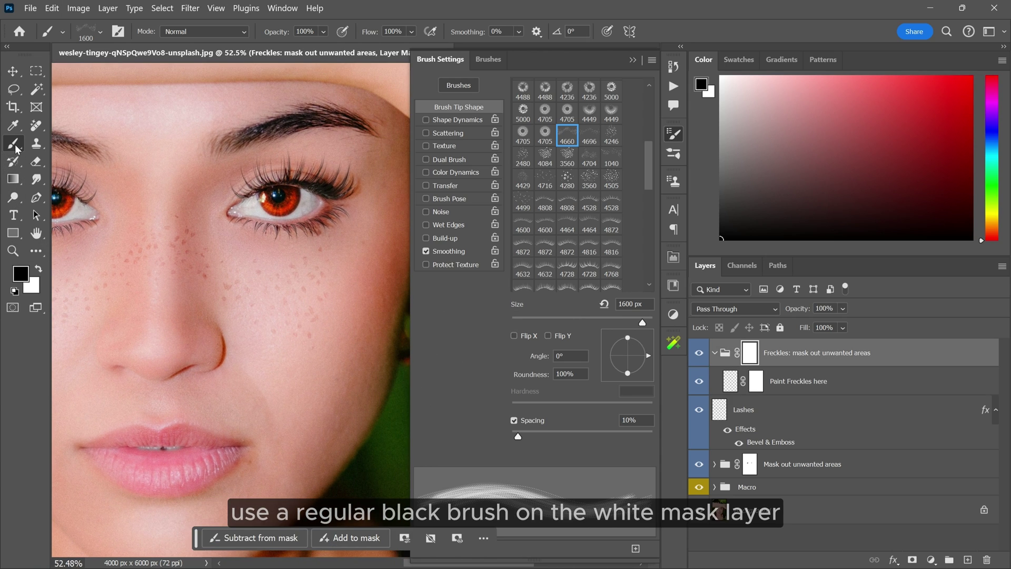
pyautogui.rightClick(152, 183)
pyautogui.click(239, 352)
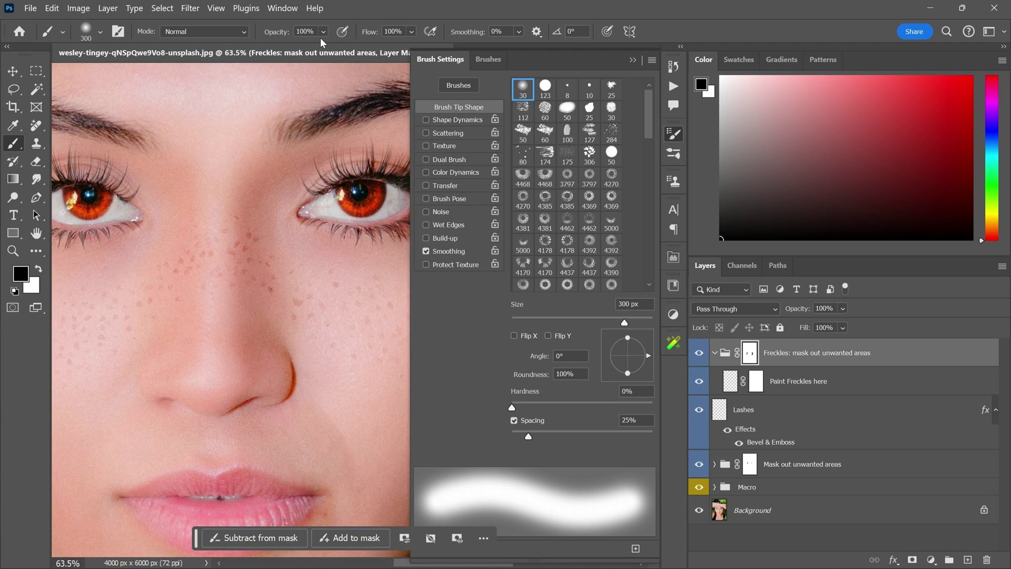
pyautogui.moveTo(322, 41); pyautogui.dragTo(318, 51)
pyautogui.scroll(-5, 189, 353)
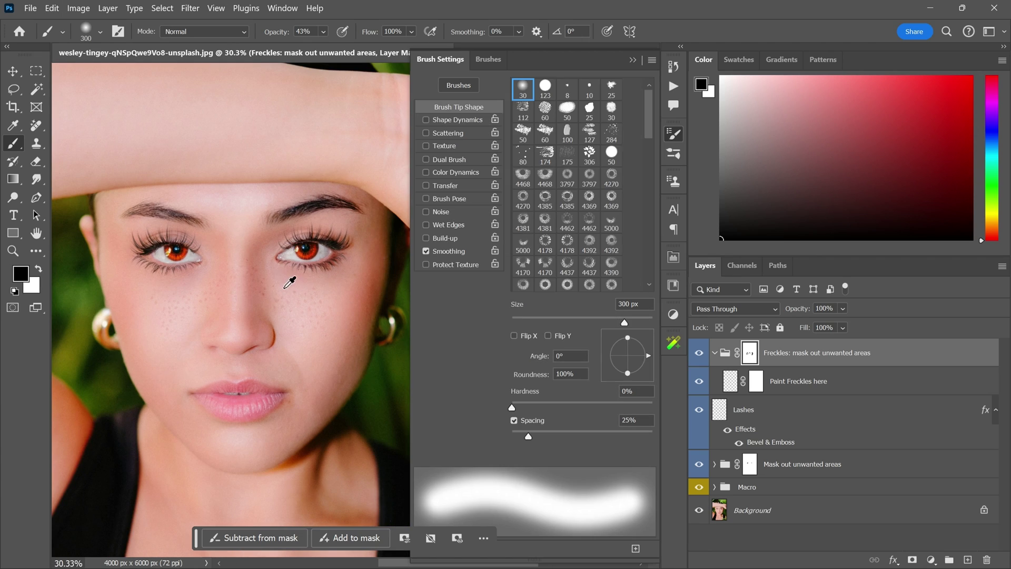
pyautogui.click(882, 352)
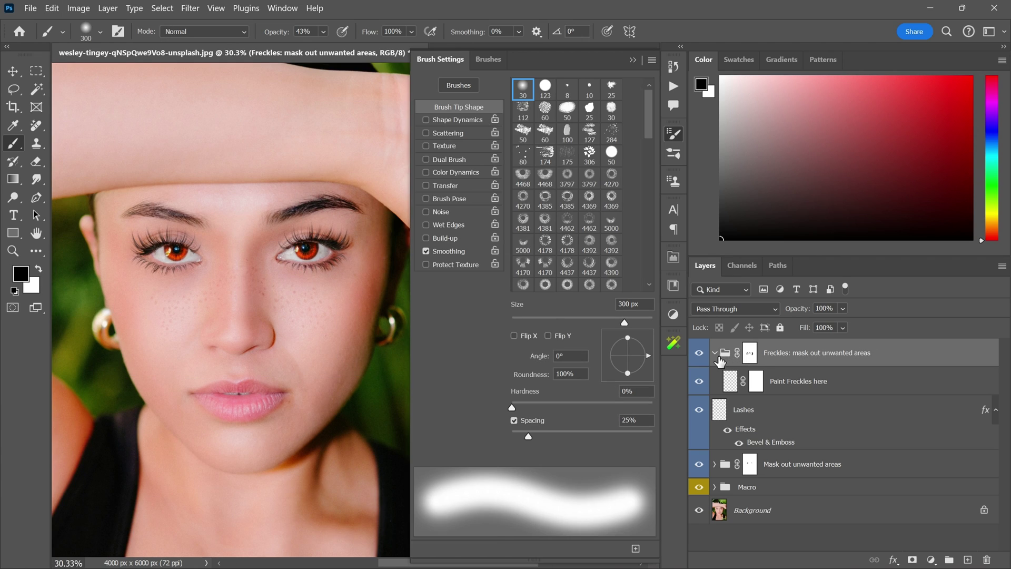
# Collapse the Freckles group and add a Lips colour group from the plugin's colour correction options.
pyautogui.click(715, 353)
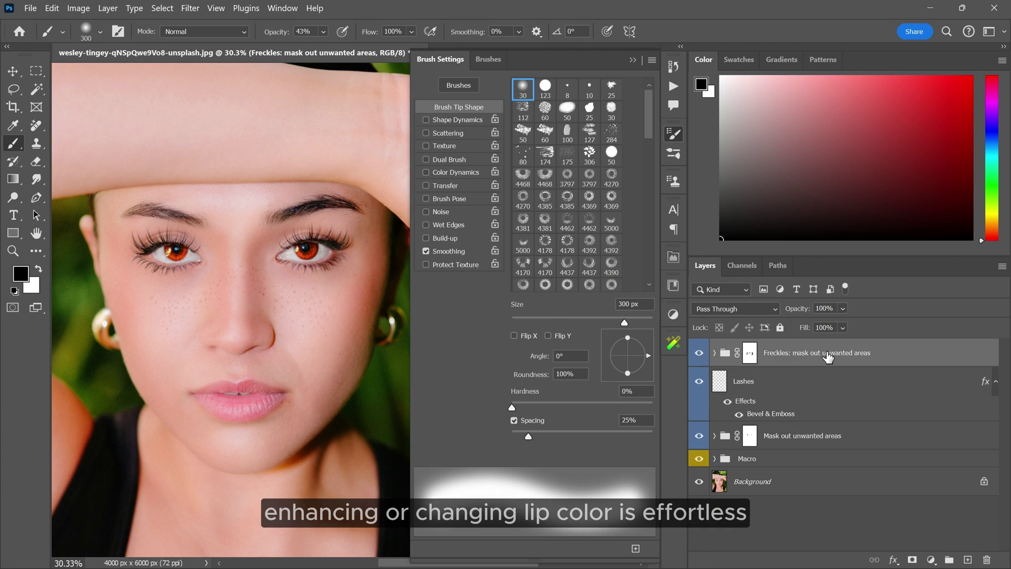
pyautogui.click(673, 343)
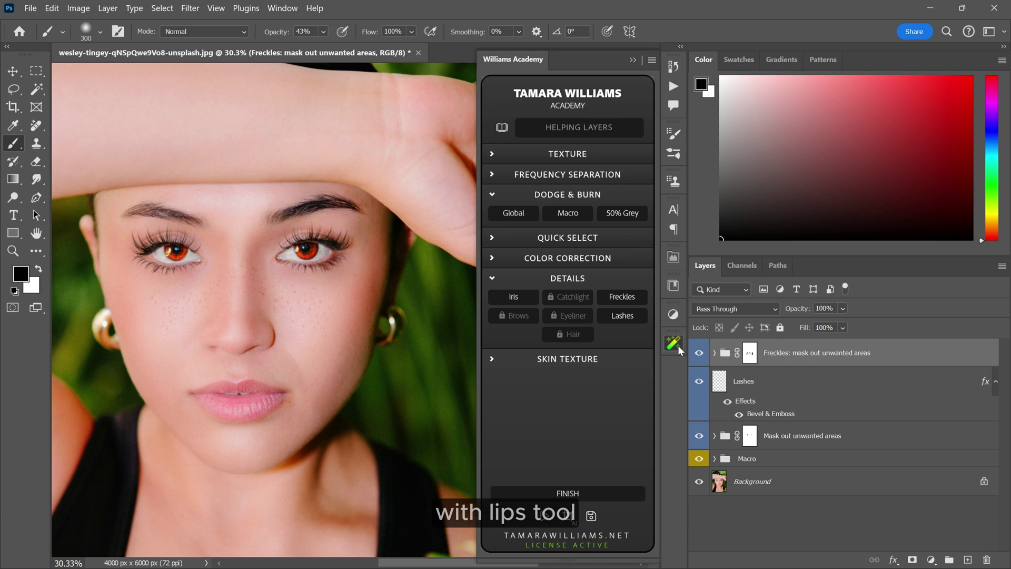
pyautogui.click(493, 277)
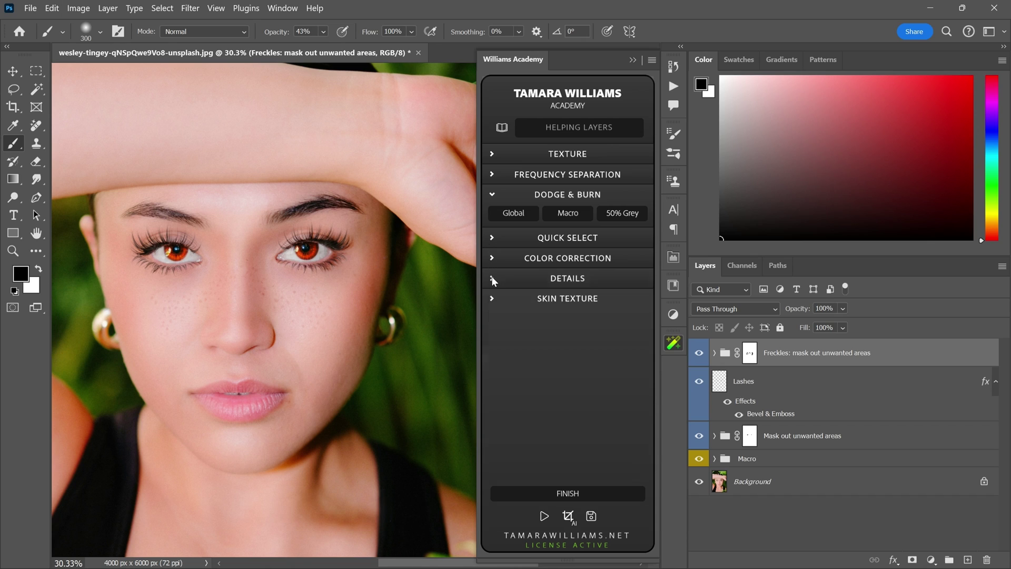
pyautogui.click(492, 259)
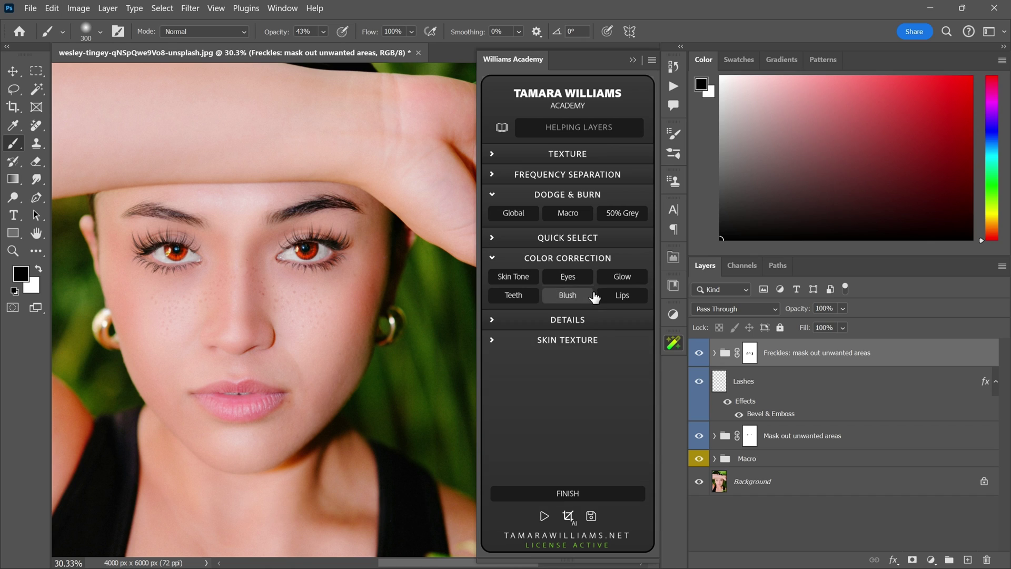
pyautogui.click(622, 296)
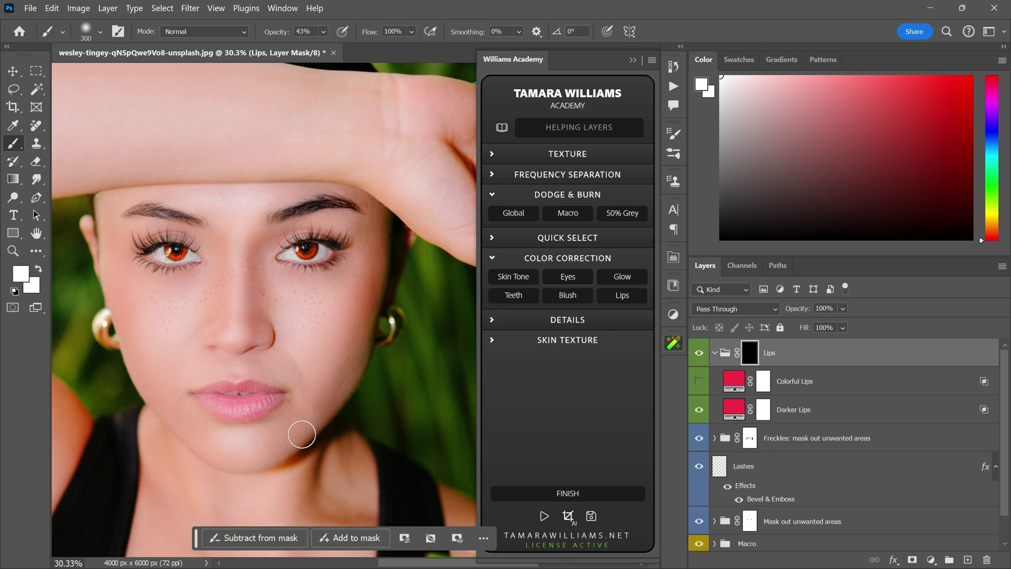
# Raise the brush opacity to 100% and shrink the brush for lip detail.
pyautogui.scroll(5, 263, 404)
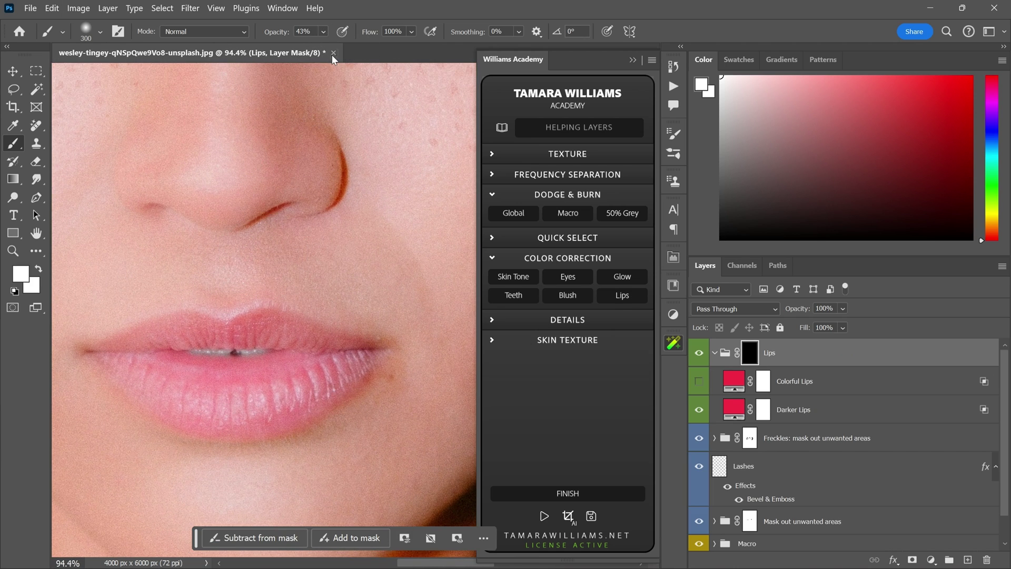
pyautogui.click(323, 32)
pyautogui.moveTo(338, 46); pyautogui.dragTo(374, 46)
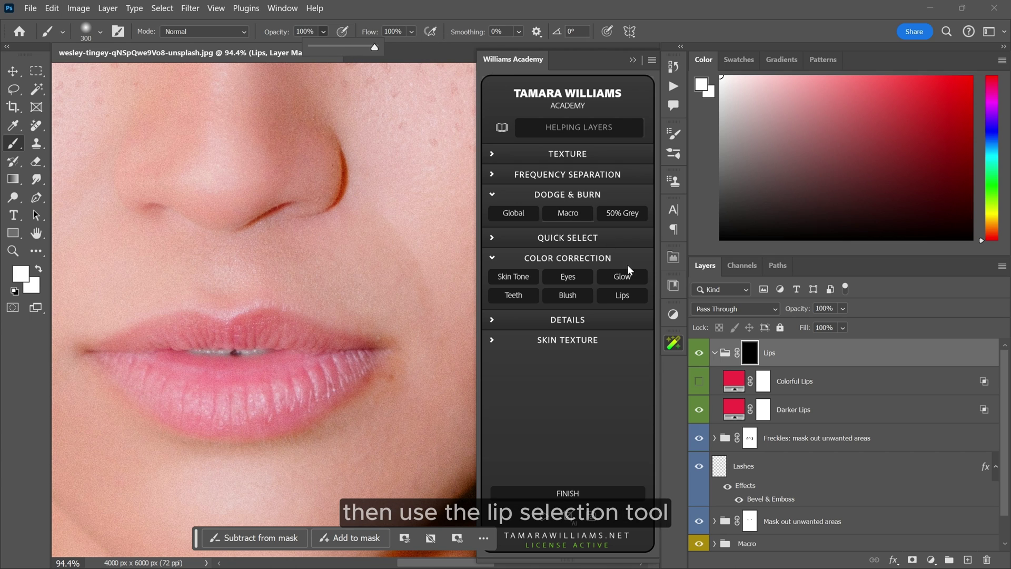
pyautogui.press('[')
pyautogui.press('[')
pyautogui.press('[')
pyautogui.press('[')
pyautogui.press('[')
pyautogui.press('[')
pyautogui.press('[')
pyautogui.press('[')
pyautogui.press('[')
pyautogui.press('[')
pyautogui.press('[')
pyautogui.press('[')
pyautogui.scroll(-2, 254, 262)
pyautogui.hscroll(1, 182, 296)
pyautogui.scroll(3, 197, 293)
# Paint the Lips group mask over the upper and lower lips to tint them red.
pyautogui.moveTo(120, 315)
pyautogui.mouseDown()
pyautogui.moveTo(181, 278)
pyautogui.moveTo(356, 255)
pyautogui.moveTo(175, 226)
pyautogui.mouseUp()
pyautogui.moveTo(216, 231)
pyautogui.mouseDown()
pyautogui.moveTo(350, 282)
pyautogui.moveTo(226, 390)
pyautogui.mouseUp()
pyautogui.moveTo(217, 352); pyautogui.dragTo(307, 291)
pyautogui.moveTo(315, 332)
pyautogui.mouseDown()
pyautogui.moveTo(237, 339)
pyautogui.moveTo(350, 316)
pyautogui.moveTo(244, 295)
pyautogui.moveTo(284, 335)
pyautogui.mouseUp()
pyautogui.moveTo(316, 363)
pyautogui.mouseDown()
pyautogui.moveTo(222, 331)
pyautogui.moveTo(143, 253)
pyautogui.moveTo(316, 362)
pyautogui.moveTo(410, 352)
pyautogui.moveTo(161, 245)
pyautogui.moveTo(256, 219)
pyautogui.moveTo(203, 247)
pyautogui.moveTo(381, 342)
pyautogui.moveTo(247, 315)
pyautogui.moveTo(381, 258)
pyautogui.moveTo(366, 288)
pyautogui.moveTo(127, 293)
pyautogui.moveTo(262, 316)
pyautogui.moveTo(416, 280)
pyautogui.moveTo(318, 255)
pyautogui.moveTo(302, 270)
pyautogui.moveTo(221, 251)
pyautogui.moveTo(383, 288)
pyautogui.moveTo(319, 311)
pyautogui.mouseUp()
pyautogui.press('[')
pyautogui.press('[')
pyautogui.press('[')
pyautogui.scroll(-3, 309, 368)
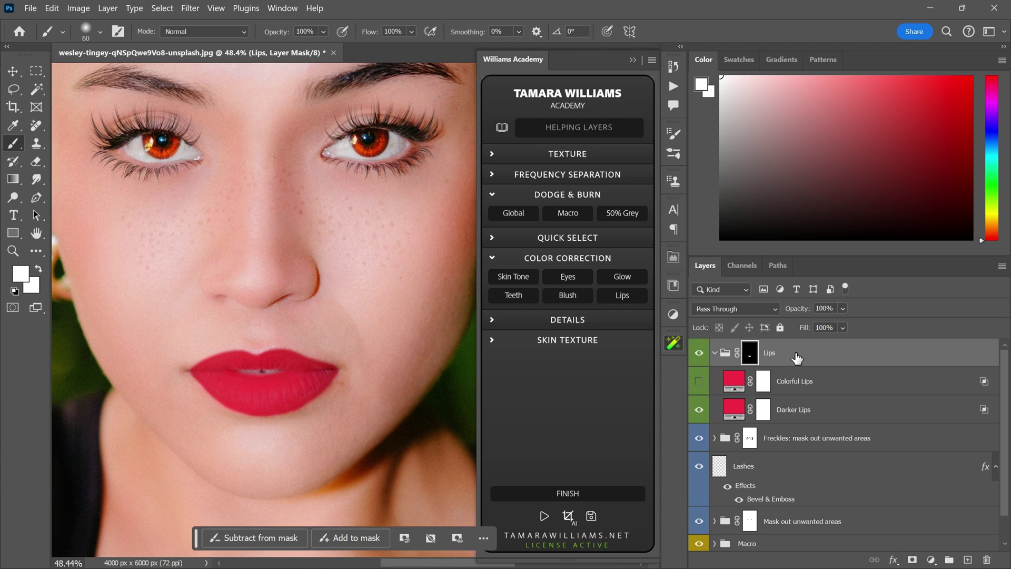
# Change the Darker Lips colour fill to soft pink fa8c99.
pyautogui.click(797, 358)
pyautogui.click(743, 411)
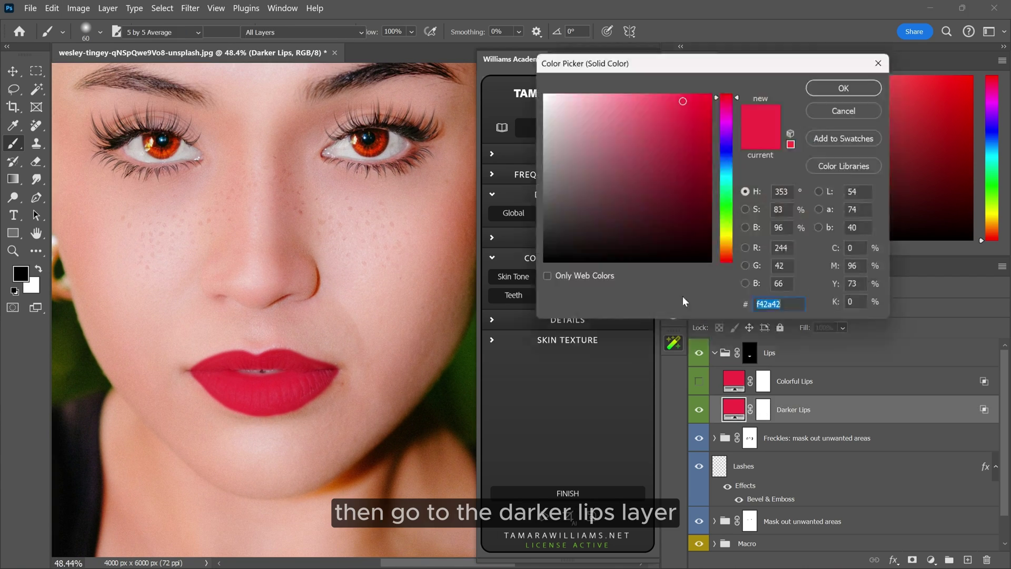
pyautogui.write('fa8c99')
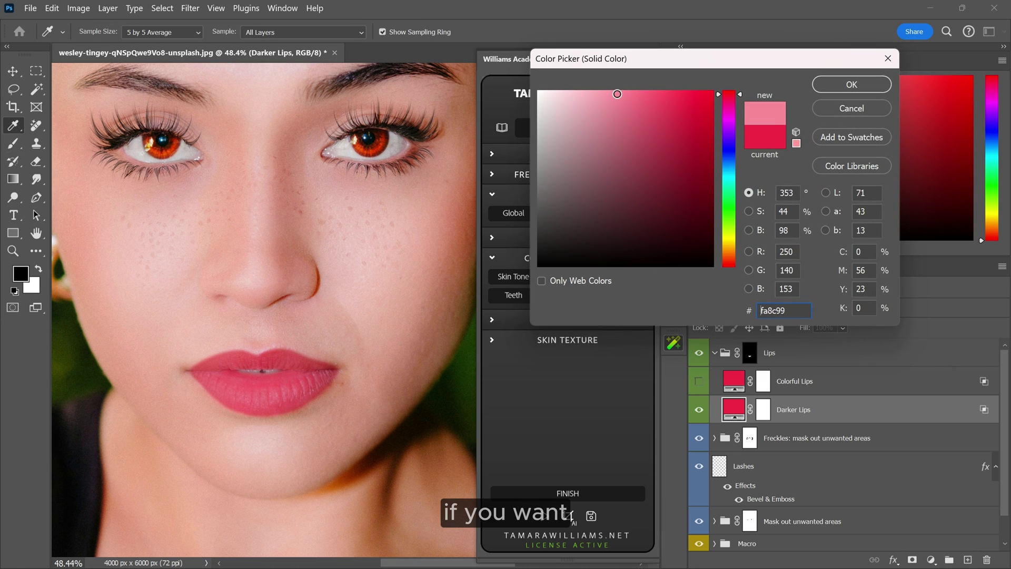
pyautogui.click(840, 85)
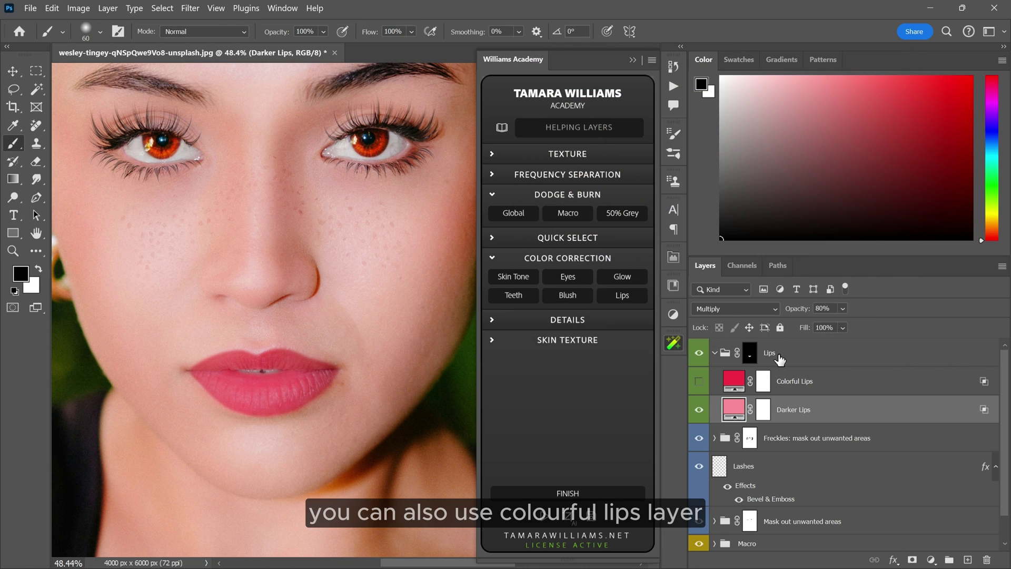
# Lower the Lips group opacity to about 53% and toggle the lip colour to compare.
pyautogui.click(779, 360)
pyautogui.click(842, 309)
pyautogui.moveTo(844, 324); pyautogui.dragTo(858, 327)
pyautogui.click(699, 352)
pyautogui.click(700, 352)
pyautogui.click(699, 352)
pyautogui.scroll(-3, 239, 346)
pyautogui.scroll(-2, 239, 346)
pyautogui.scroll(3, 238, 346)
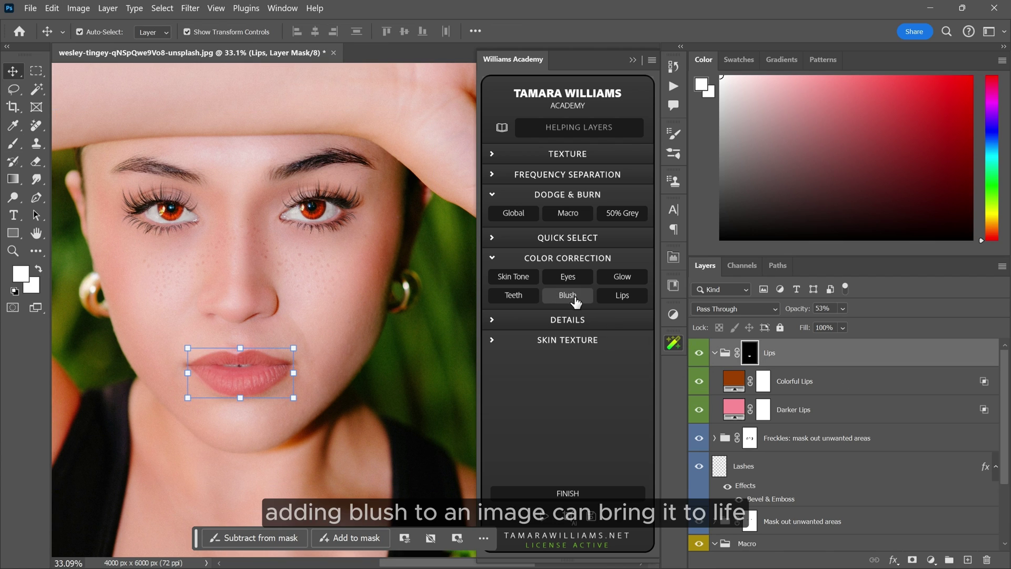
# Add a Blush layer and paint its mask over the cheeks with a large brush.
pyautogui.click(571, 296)
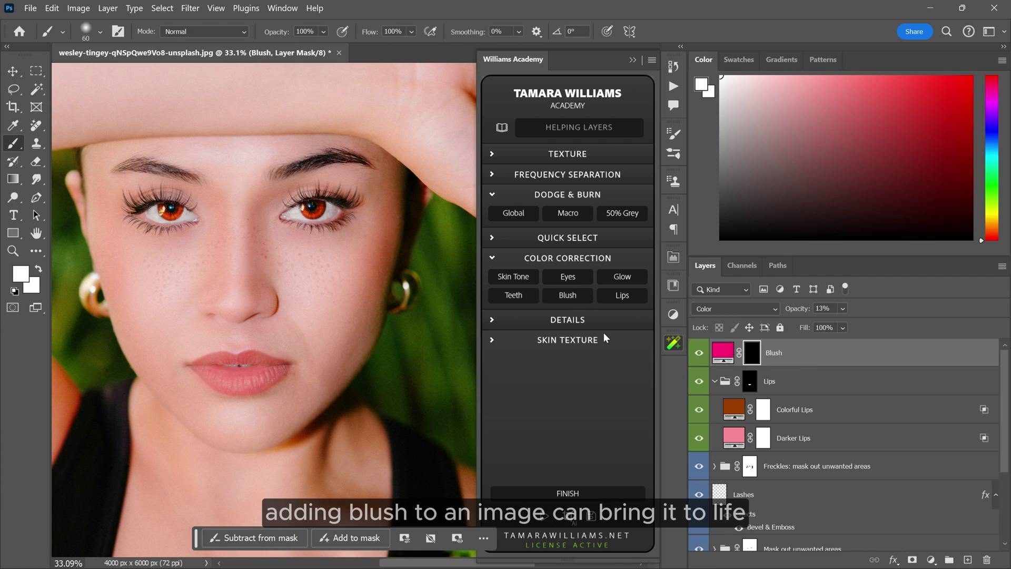
pyautogui.scroll(2, 332, 279)
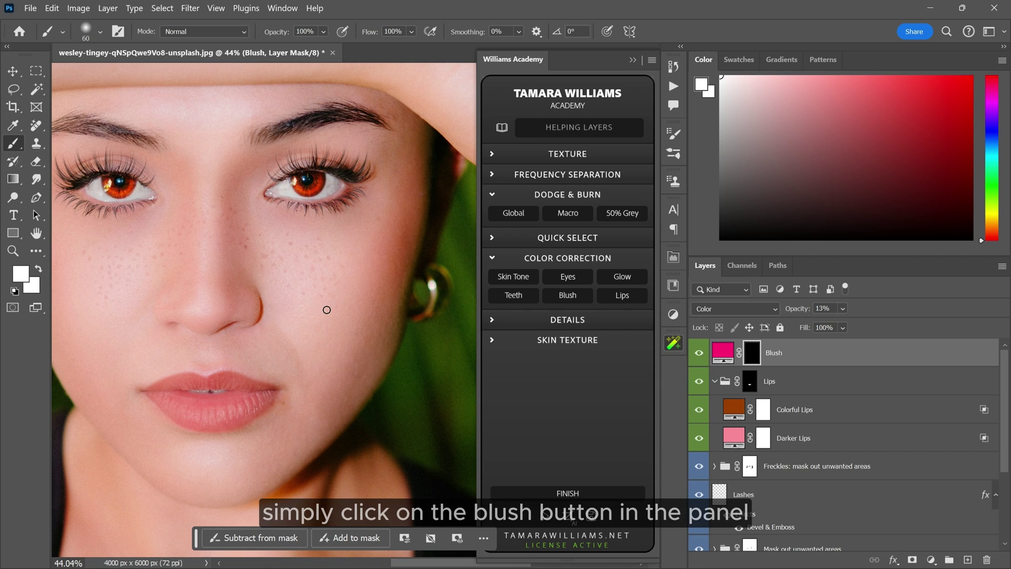
pyautogui.press(']')
pyautogui.press(']')
pyautogui.press(']')
pyautogui.press(']')
pyautogui.press(']')
pyautogui.press(']')
pyautogui.press(']')
pyautogui.press(']')
pyautogui.press(']')
pyautogui.press(']')
pyautogui.press(']')
pyautogui.press(']')
pyautogui.press(']')
pyautogui.press(']')
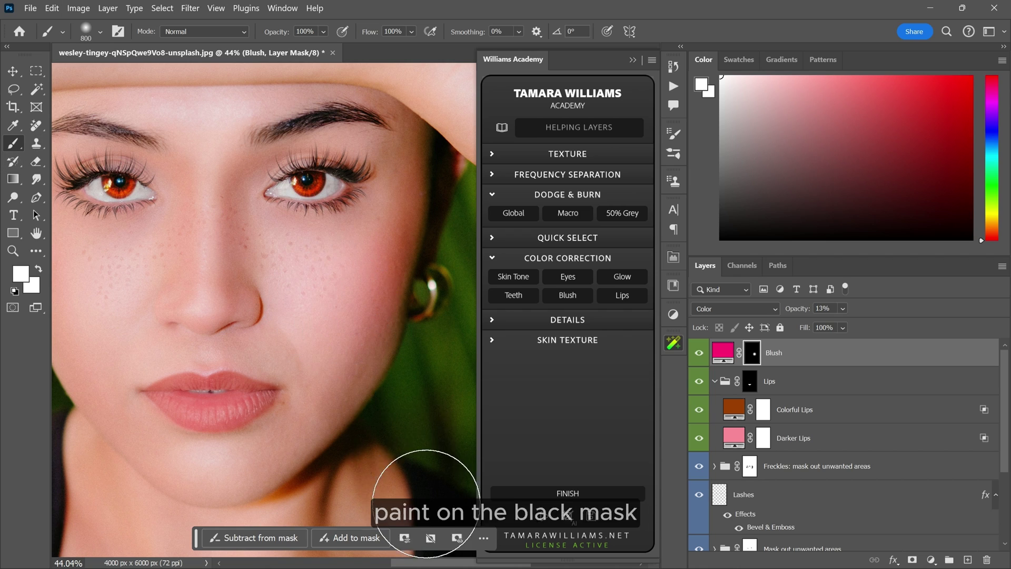
pyautogui.moveTo(219, 375); pyautogui.dragTo(331, 363)
pyautogui.moveTo(209, 299); pyautogui.dragTo(203, 276)
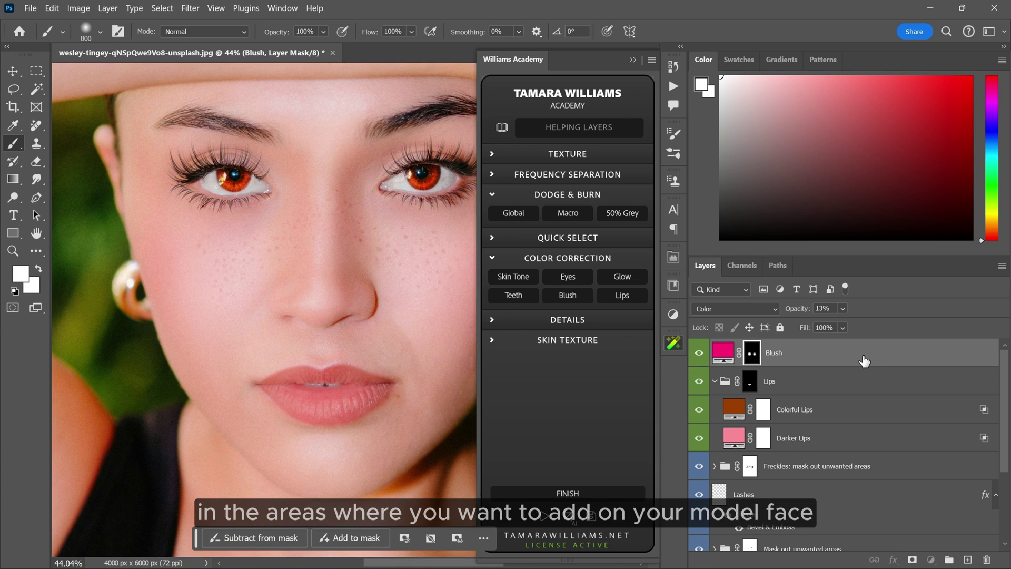
# Reduce the Blush layer opacity to 13% so the blush stays faint.
pyautogui.click(864, 358)
pyautogui.click(843, 309)
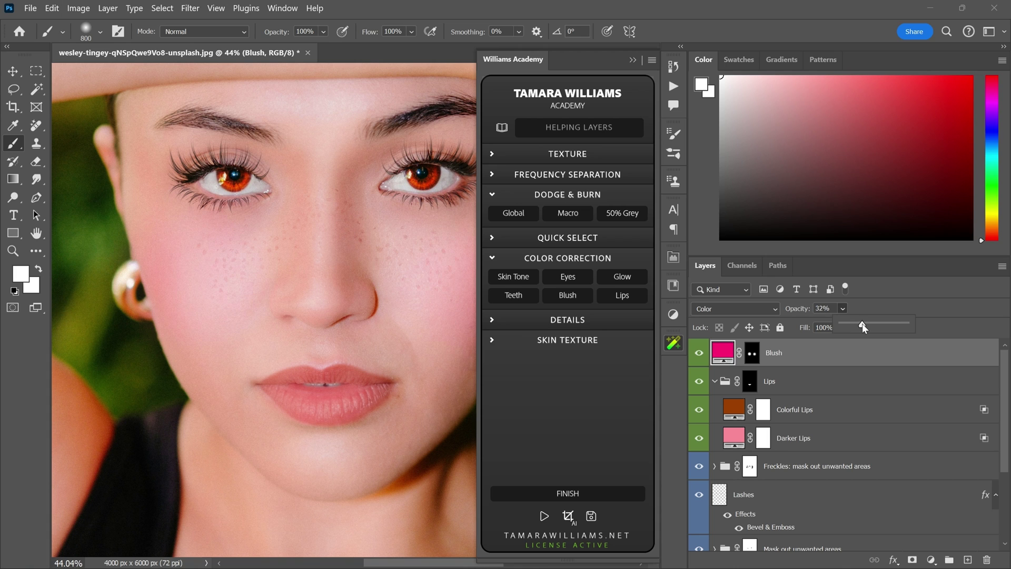
pyautogui.moveTo(864, 327); pyautogui.dragTo(854, 328)
pyautogui.scroll(-3, 258, 389)
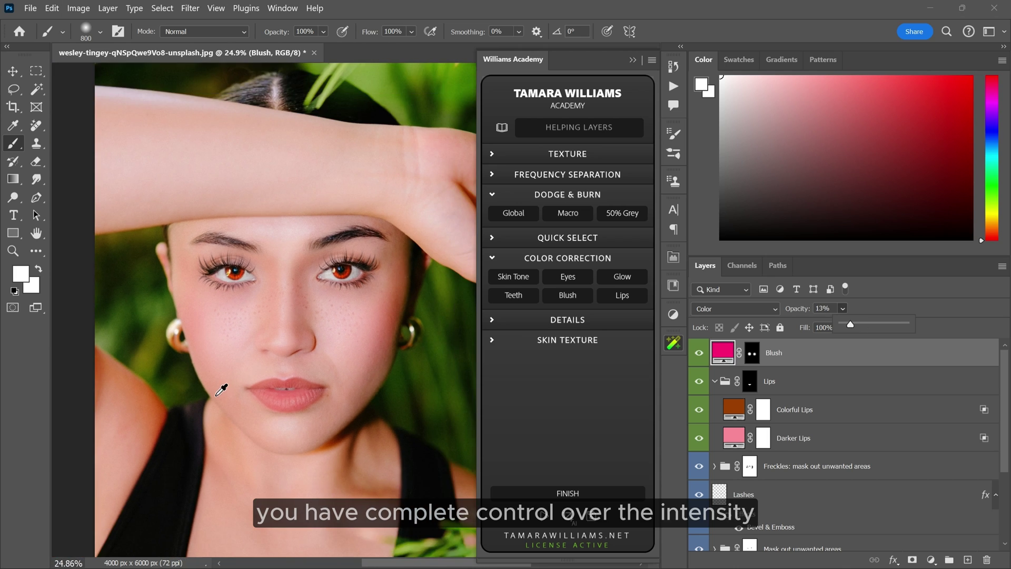
pyautogui.scroll(2, 332, 334)
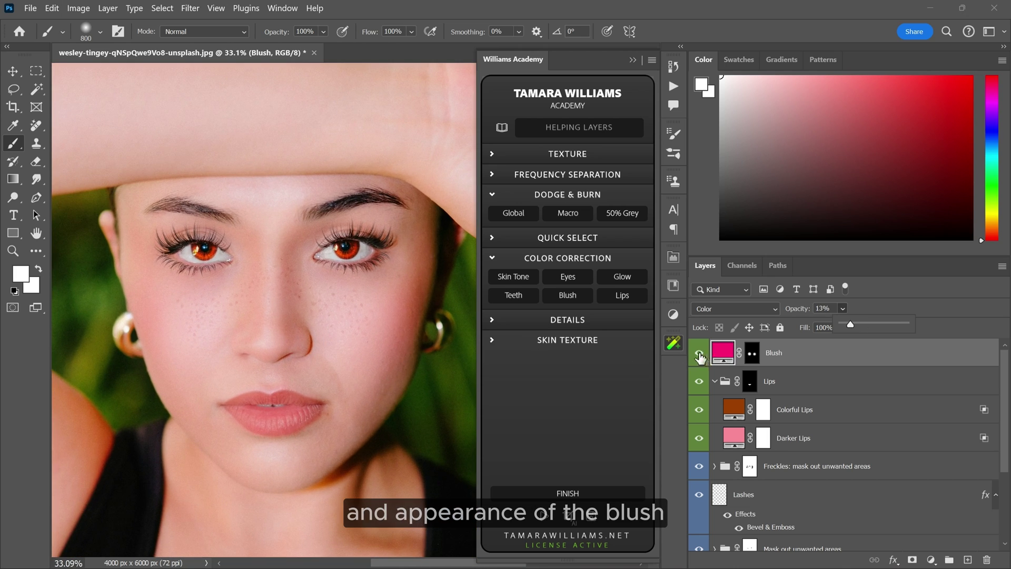
pyautogui.click(699, 358)
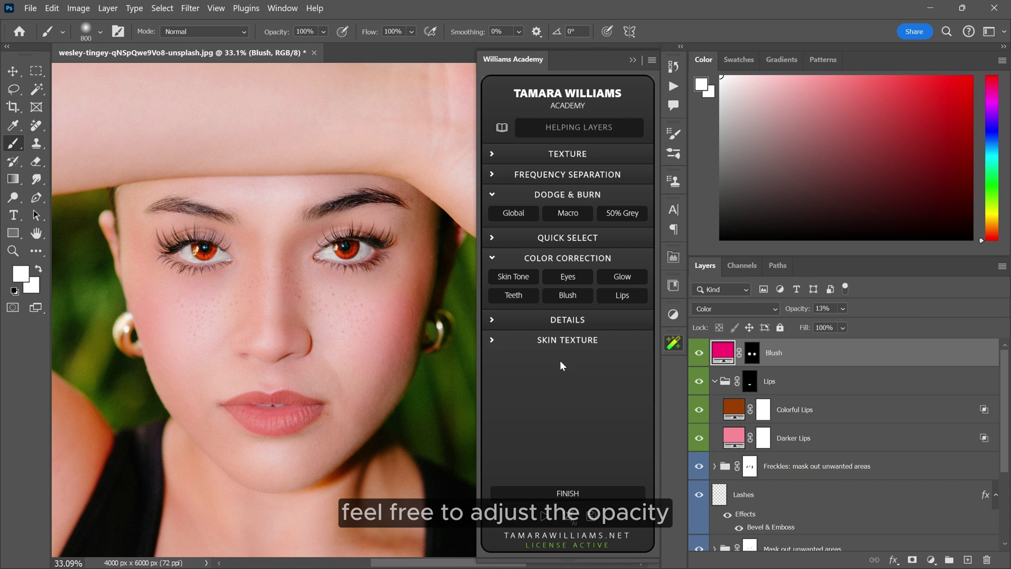
pyautogui.press('v')
pyautogui.click(300, 211)
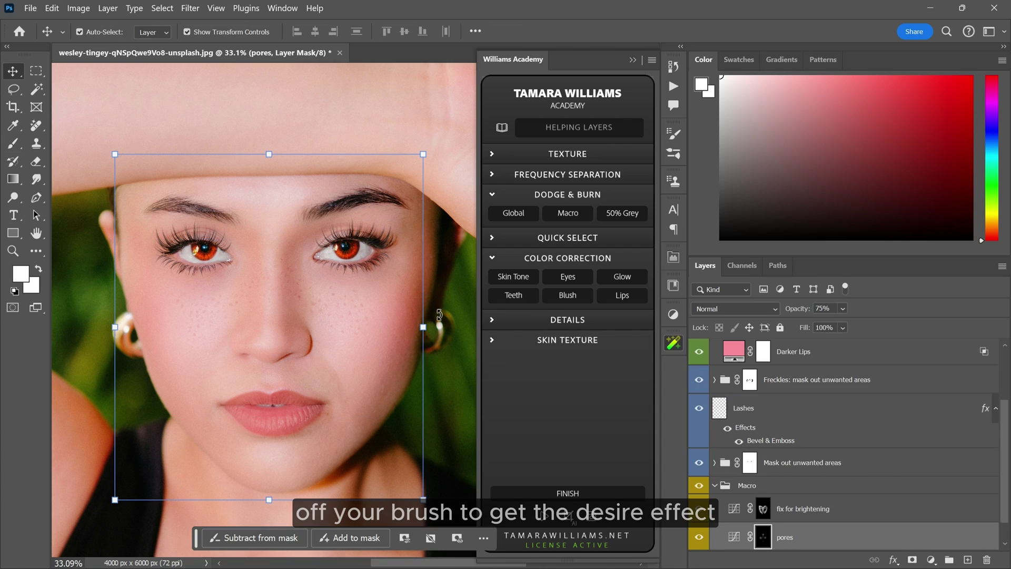
pyautogui.click(440, 314)
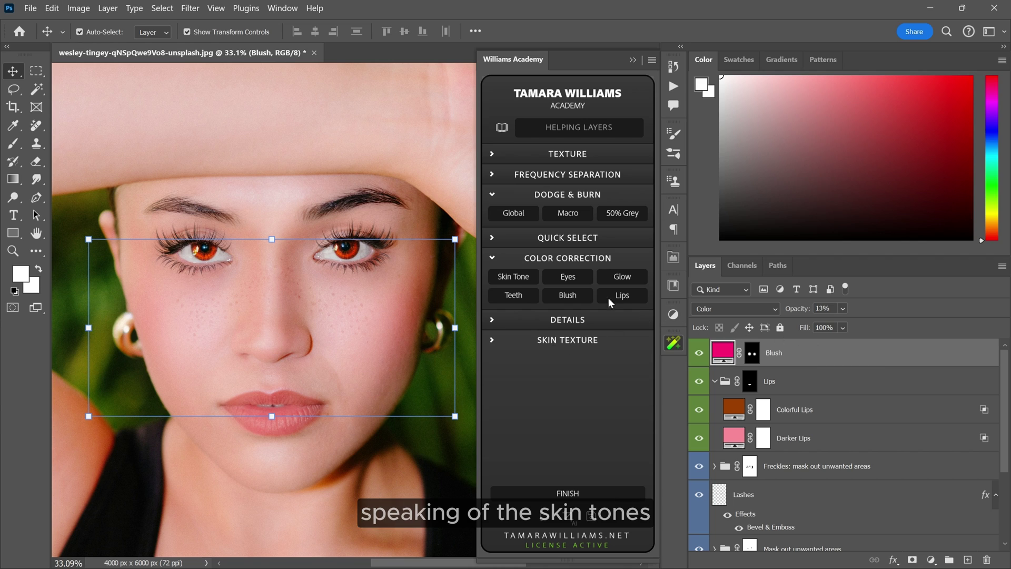
# Add the Skin Tone group and target its Paint to Unify Skin Tone here mask.
pyautogui.click(525, 277)
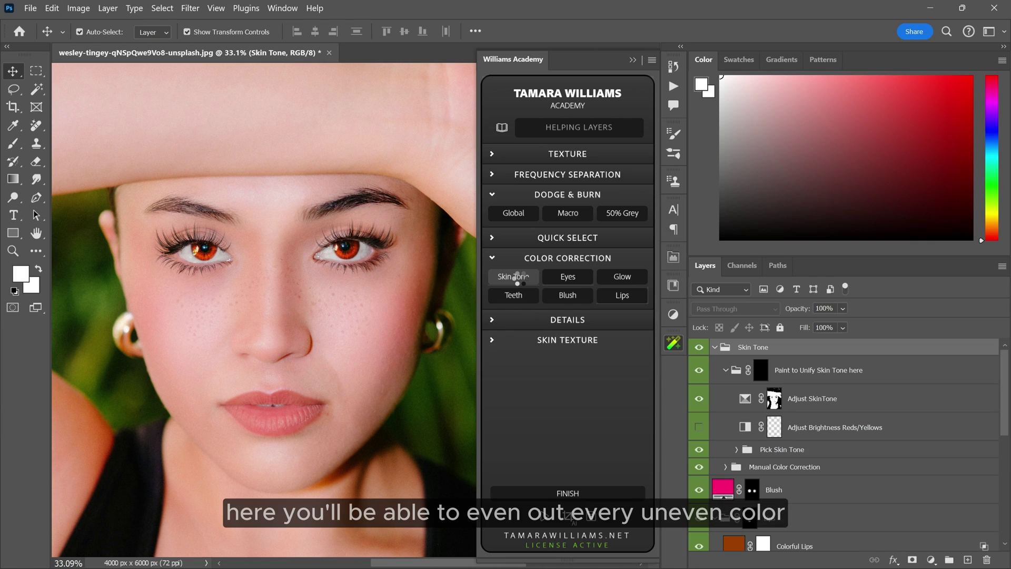
pyautogui.scroll(3, 259, 264)
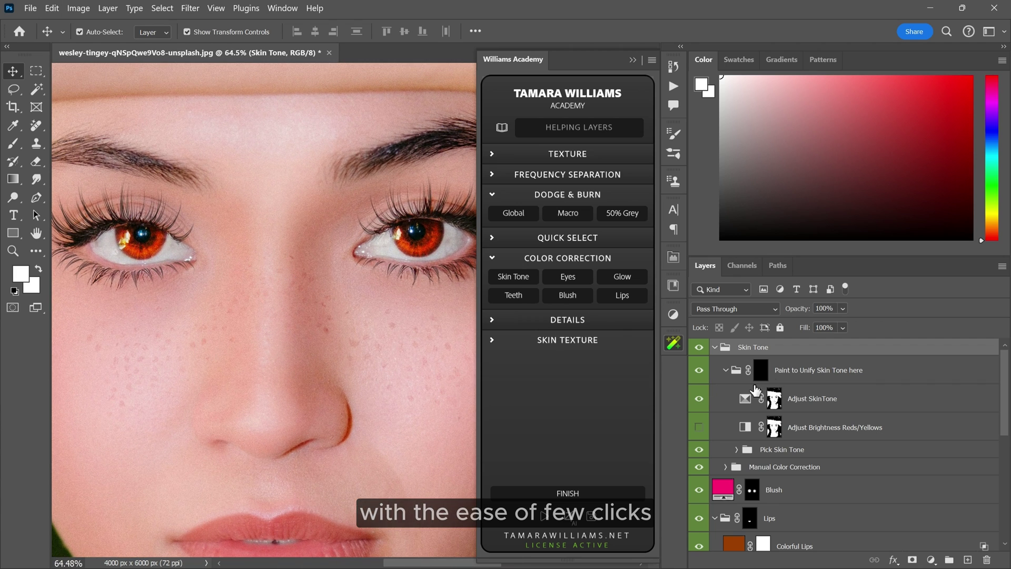
pyautogui.click(760, 369)
pyautogui.scroll(2, 228, 459)
pyautogui.scroll(2, 321, 424)
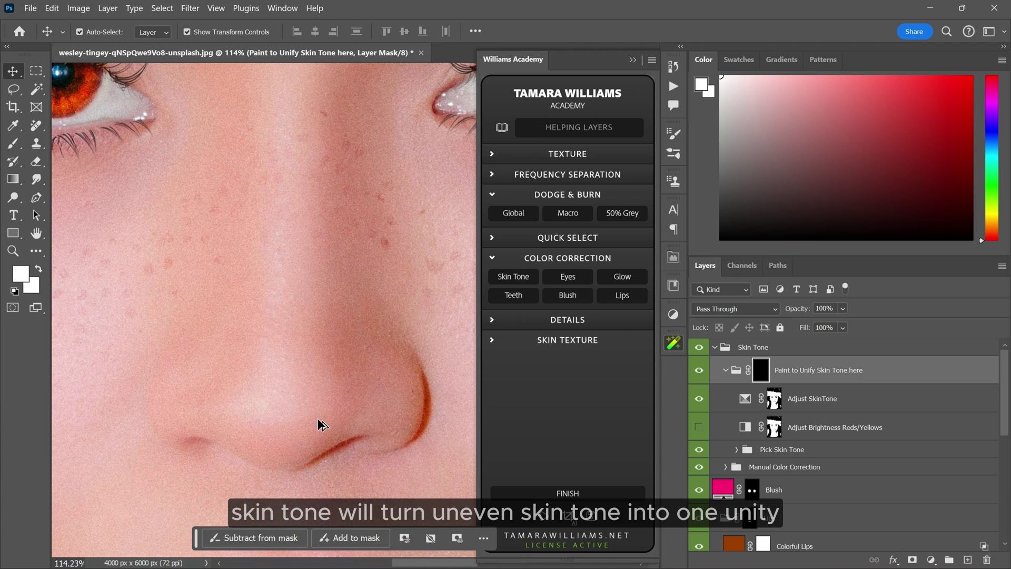
# Brush white over the nose and eye area to even out the complexion.
pyautogui.click(13, 143)
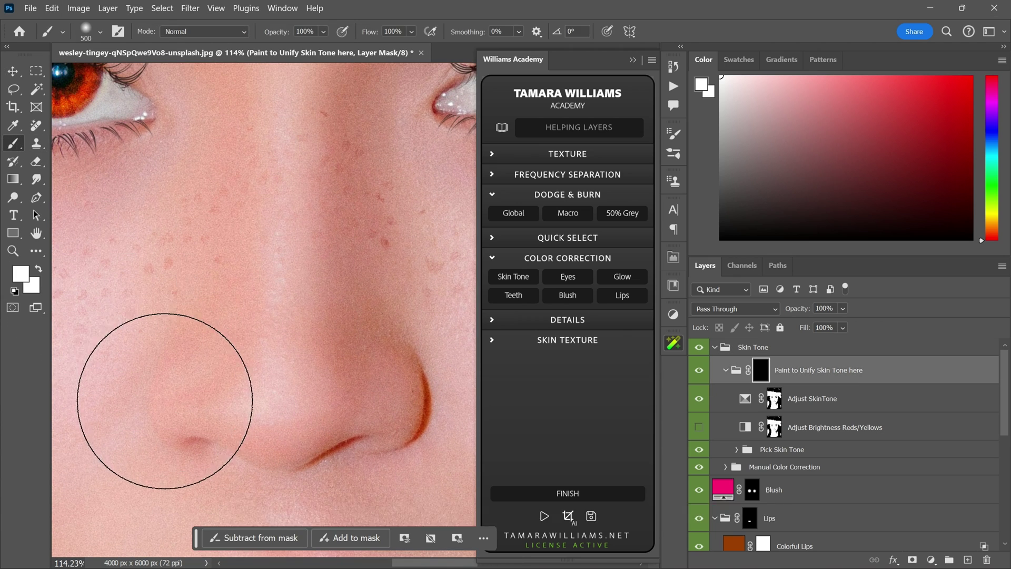
pyautogui.press('[')
pyautogui.press('[')
pyautogui.press('[')
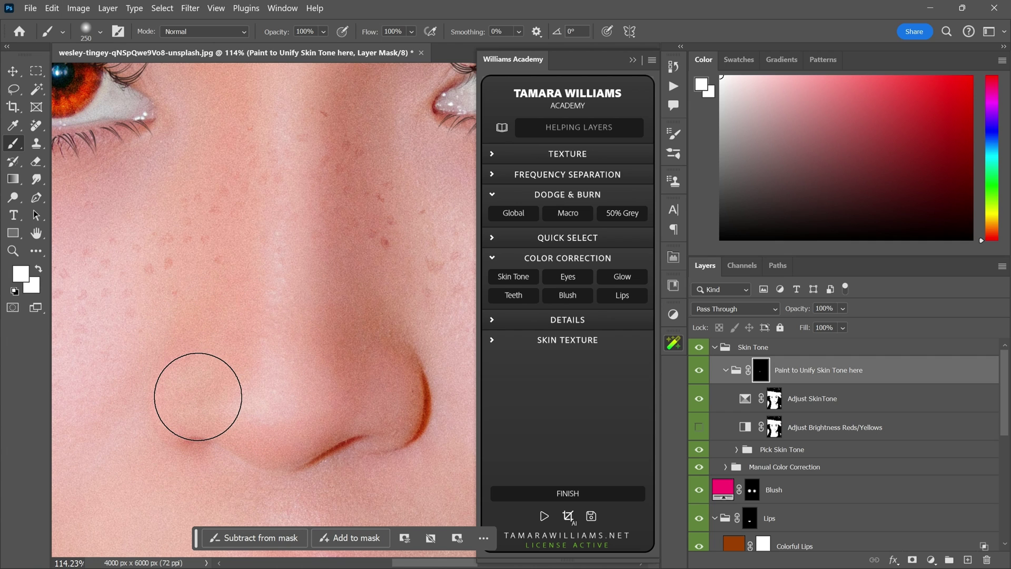
pyautogui.moveTo(199, 395); pyautogui.dragTo(186, 388)
pyautogui.scroll(-2, 255, 401)
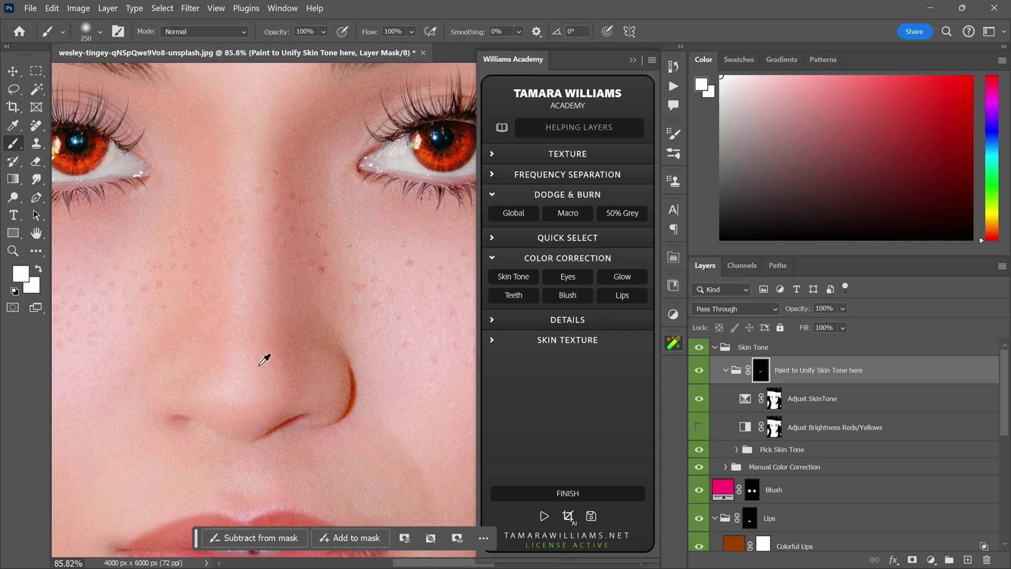
pyautogui.scroll(-2, 311, 316)
pyautogui.scroll(3, 388, 451)
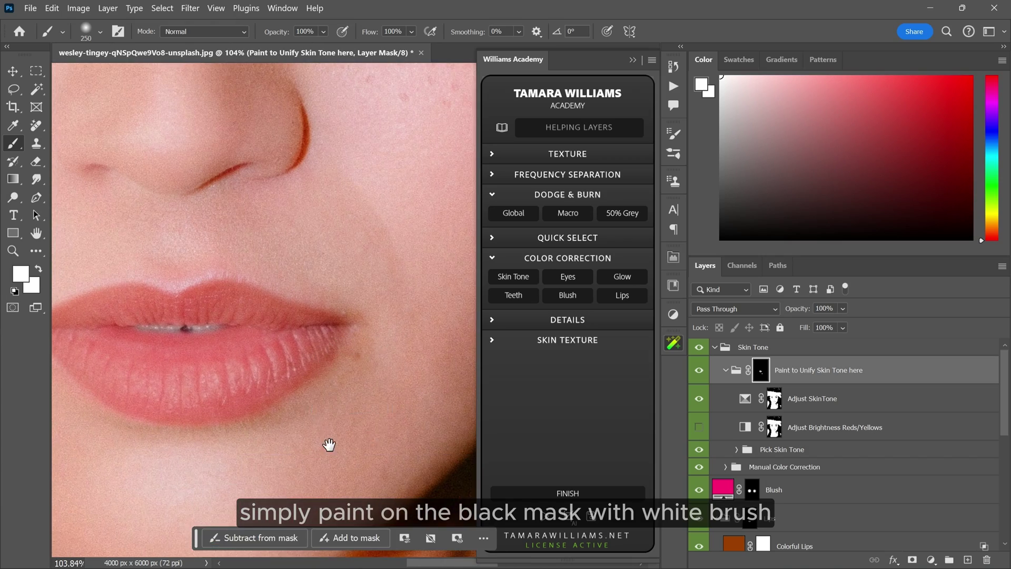
pyautogui.scroll(1, 283, 298)
pyautogui.press('[')
pyautogui.press('[')
pyautogui.press('[')
pyautogui.scroll(5, 316, 305)
pyautogui.moveTo(276, 350)
pyautogui.mouseDown()
pyautogui.moveTo(253, 349)
pyautogui.moveTo(365, 179)
pyautogui.mouseUp()
pyautogui.press(']')
pyautogui.press(']')
pyautogui.press(']')
pyautogui.scroll(-5, 203, 278)
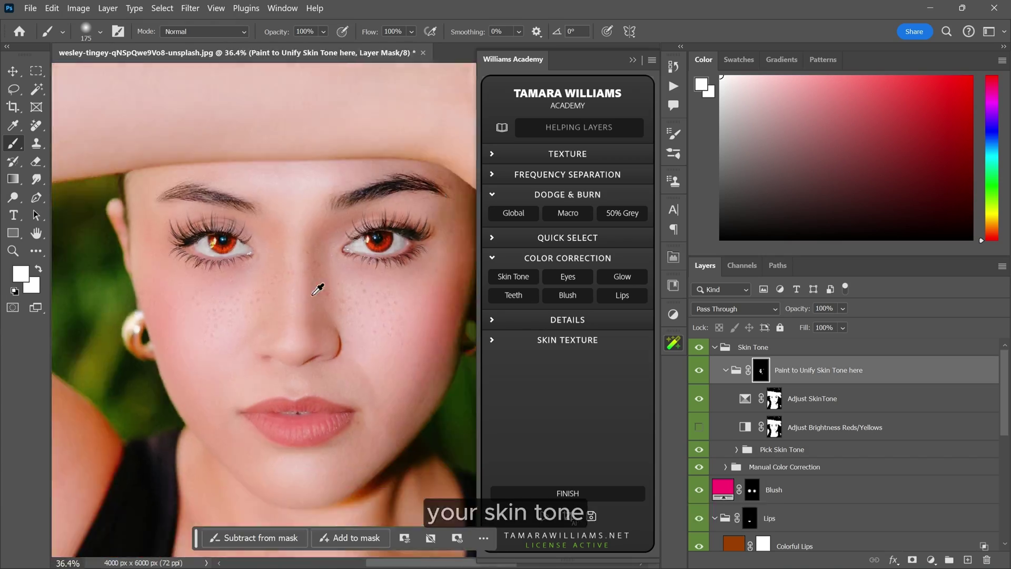
pyautogui.scroll(1, 336, 285)
pyautogui.scroll(-3, 311, 274)
pyautogui.scroll(2, 268, 401)
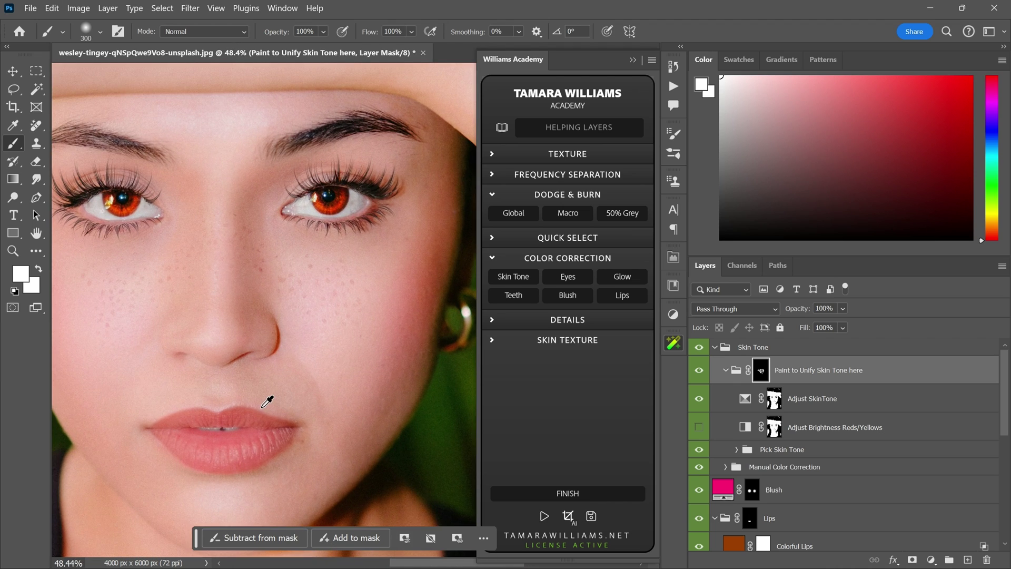
pyautogui.scroll(-2, 275, 384)
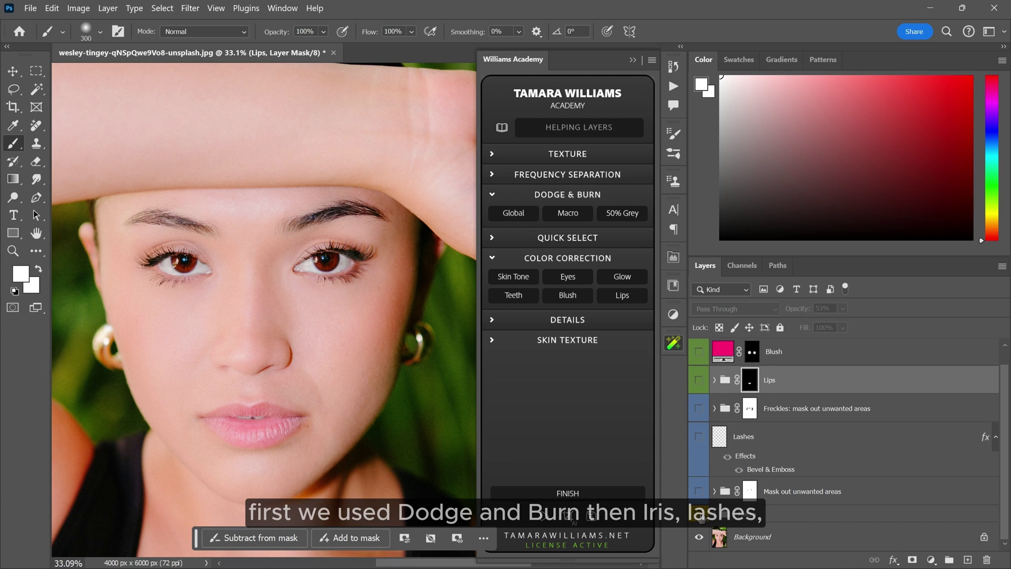
pyautogui.click(699, 490)
pyautogui.click(700, 437)
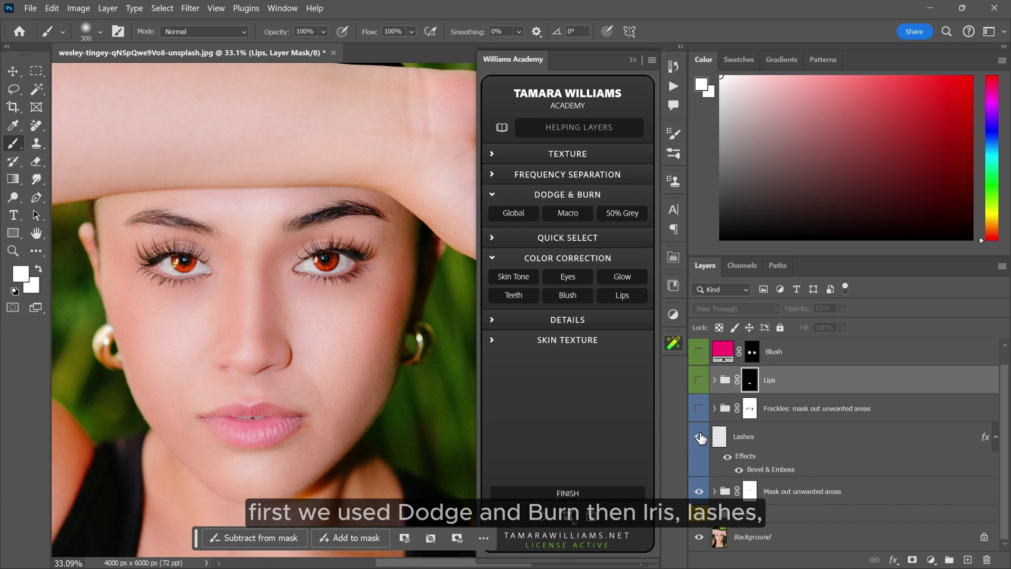
pyautogui.click(699, 379)
pyautogui.click(699, 351)
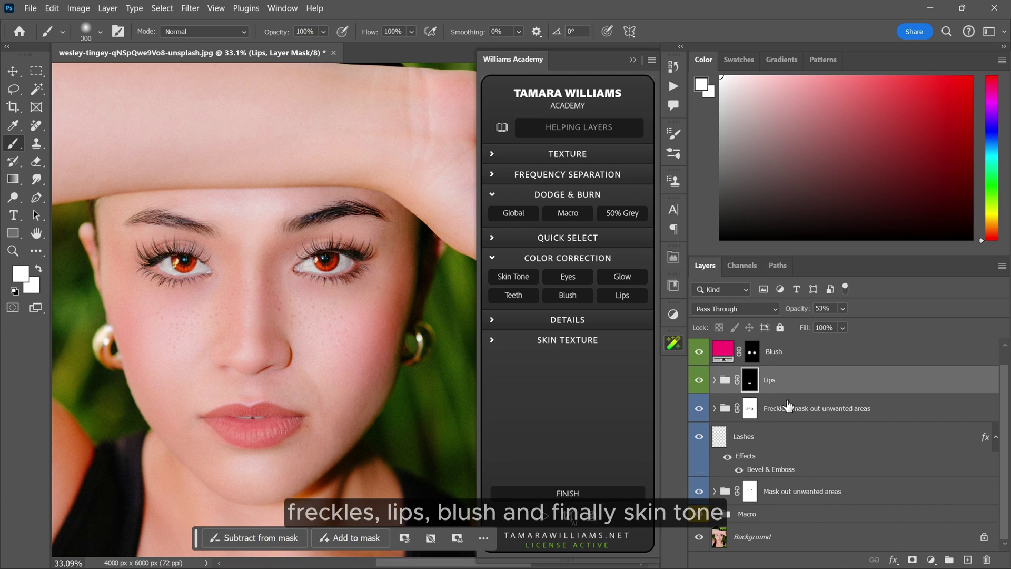
pyautogui.scroll(1, 706, 353)
pyautogui.press('v')
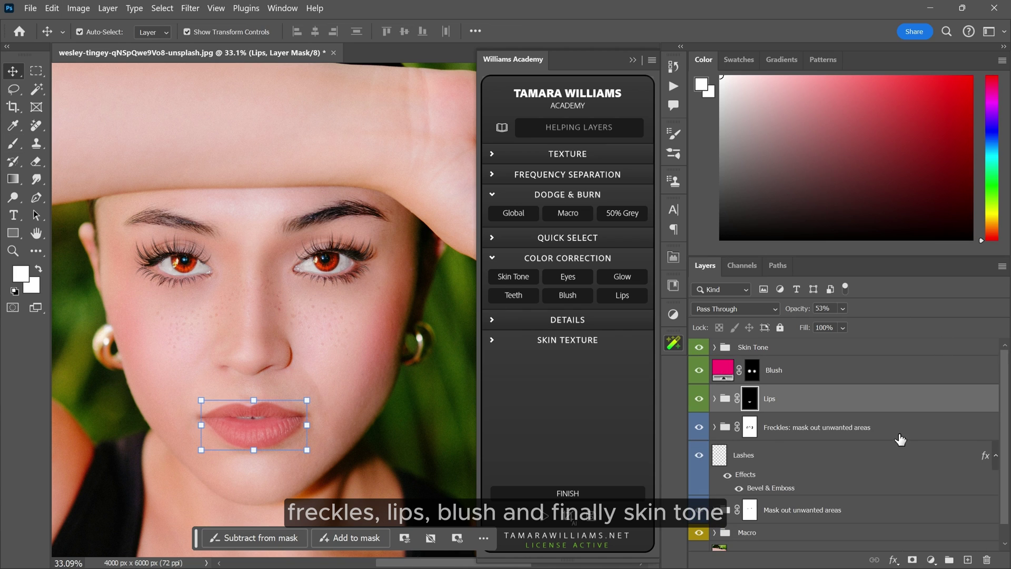
pyautogui.click(368, 309)
pyautogui.scroll(-1, 264, 398)
pyautogui.scroll(1, 263, 399)
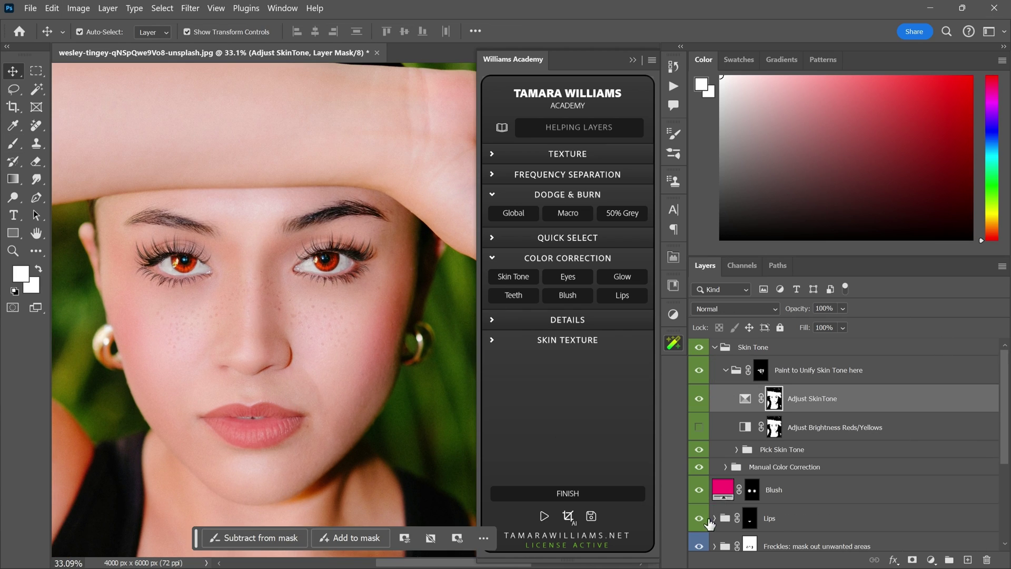
pyautogui.scroll(-4, 701, 473)
pyautogui.keyDown('alt'); pyautogui.click(699, 537); pyautogui.keyUp('alt')
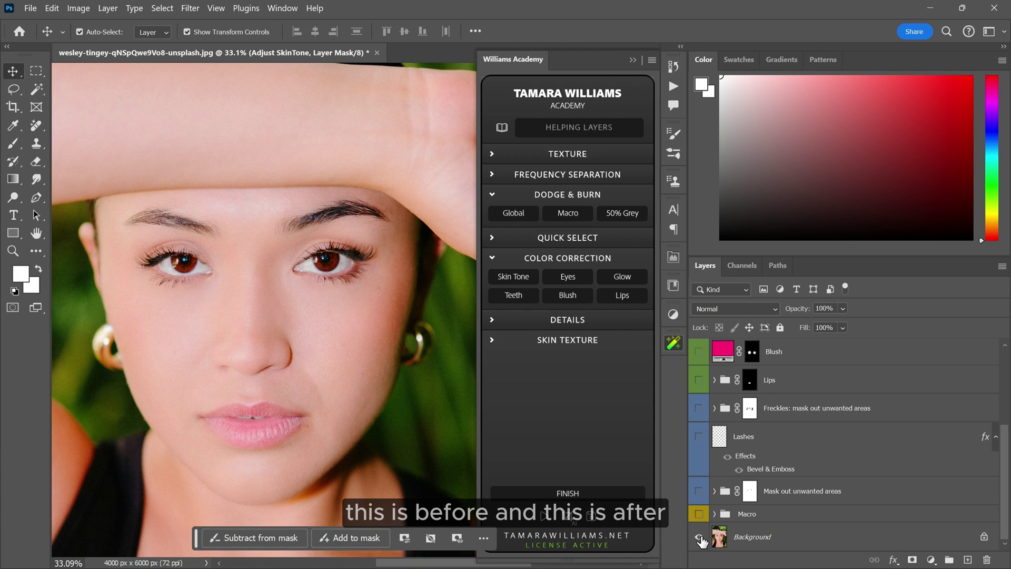
# Restore the retouch layers, zoom into the acne-covered cheek, and bring up the Williams Academy panel.
pyautogui.keyDown('alt'); pyautogui.click(699, 537); pyautogui.keyUp('alt')
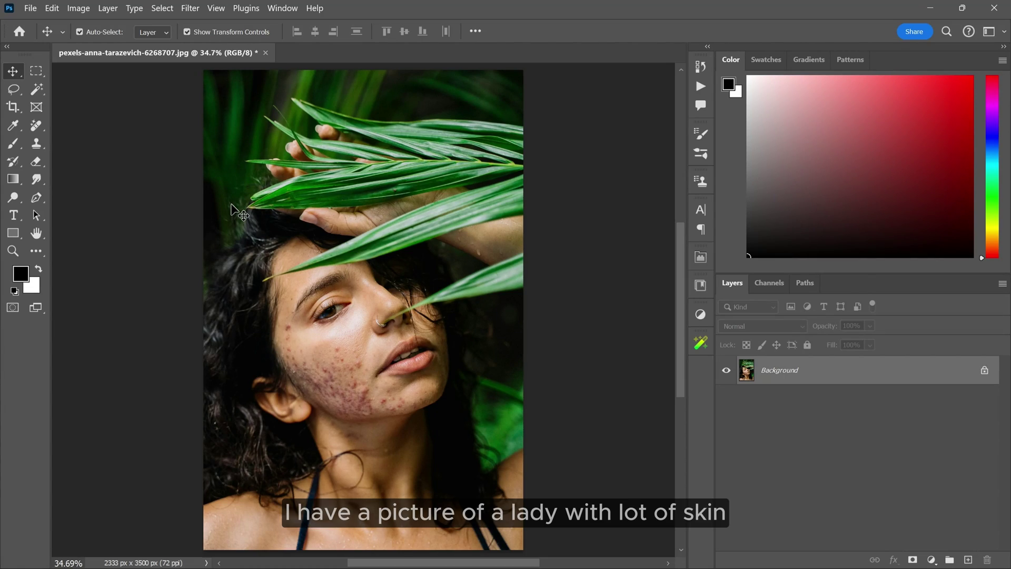
pyautogui.press('z')
pyautogui.moveTo(342, 363); pyautogui.dragTo(320, 302)
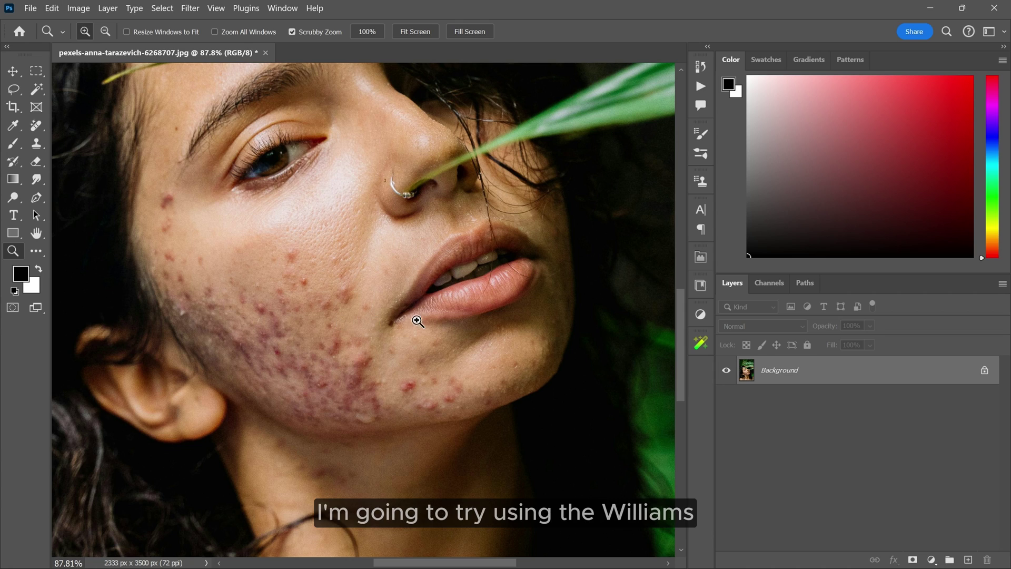
pyautogui.click(698, 347)
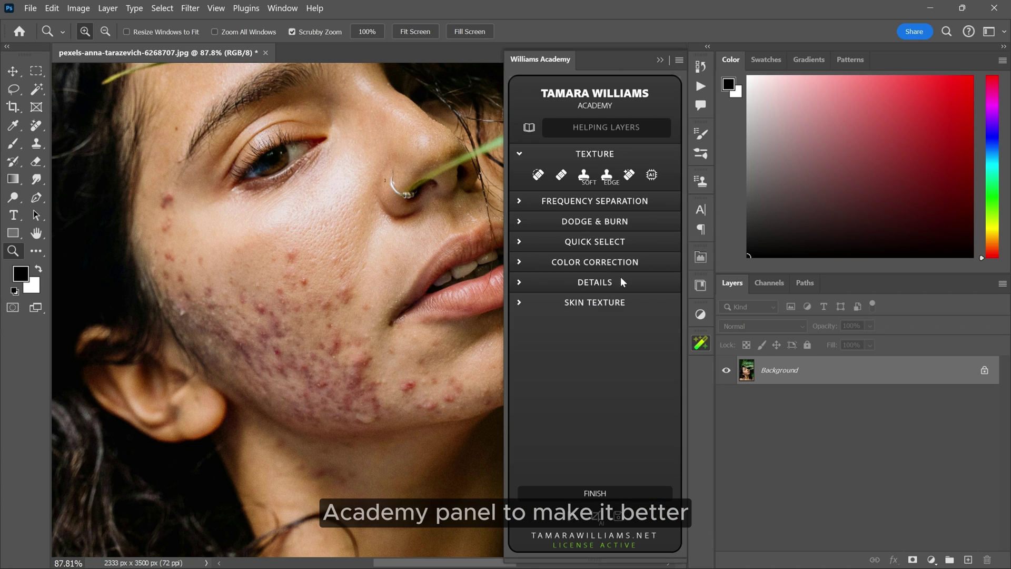
pyautogui.click(520, 154)
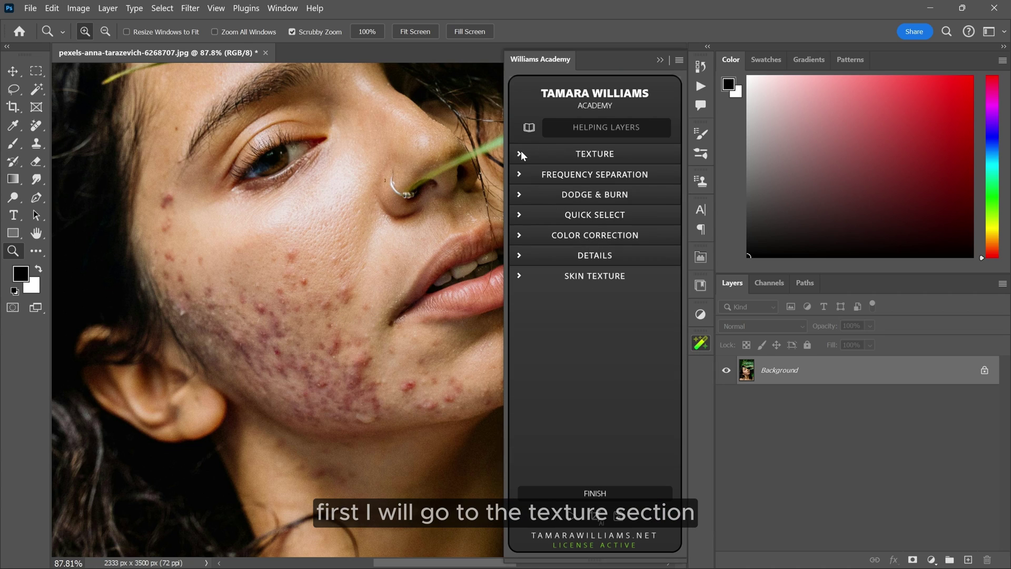
# Spot-heal the cheek blemishes, mole and jaw spots on a new Texture layer, brush 30–40.
pyautogui.click(521, 155)
pyautogui.click(561, 174)
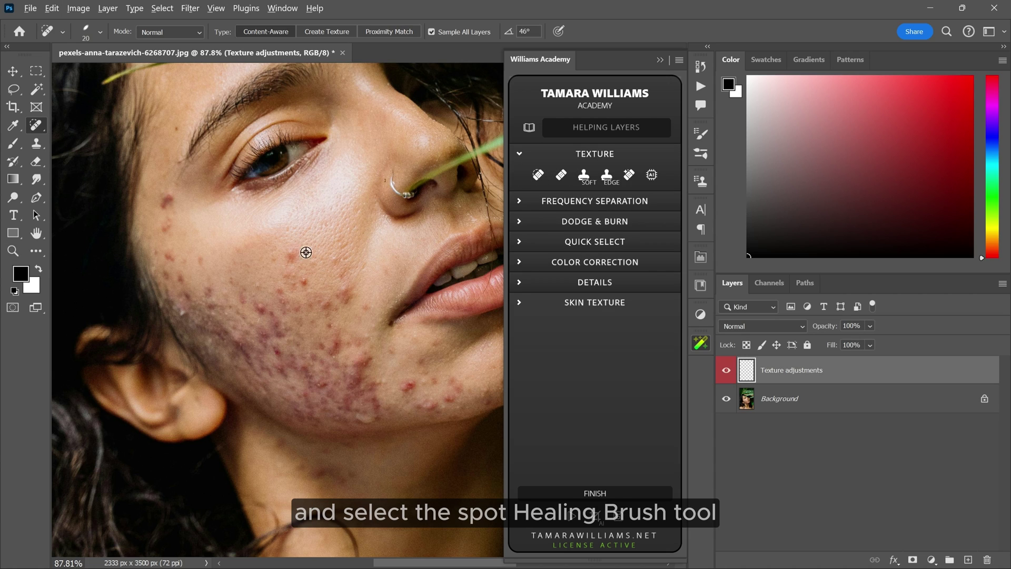
pyautogui.press(']')
pyautogui.moveTo(278, 236); pyautogui.dragTo(287, 252)
pyautogui.click(306, 284)
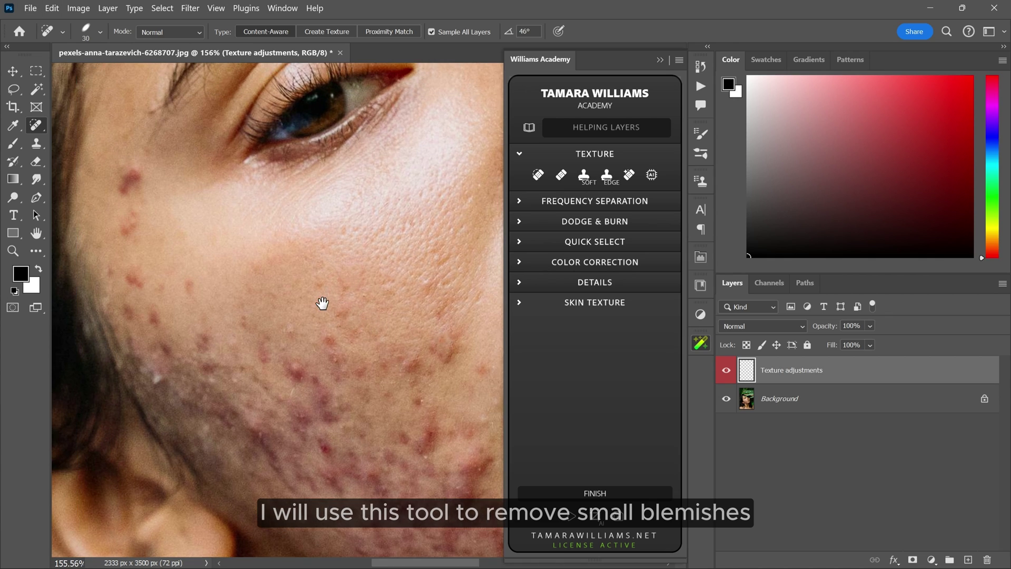
pyautogui.moveTo(177, 211); pyautogui.dragTo(188, 208)
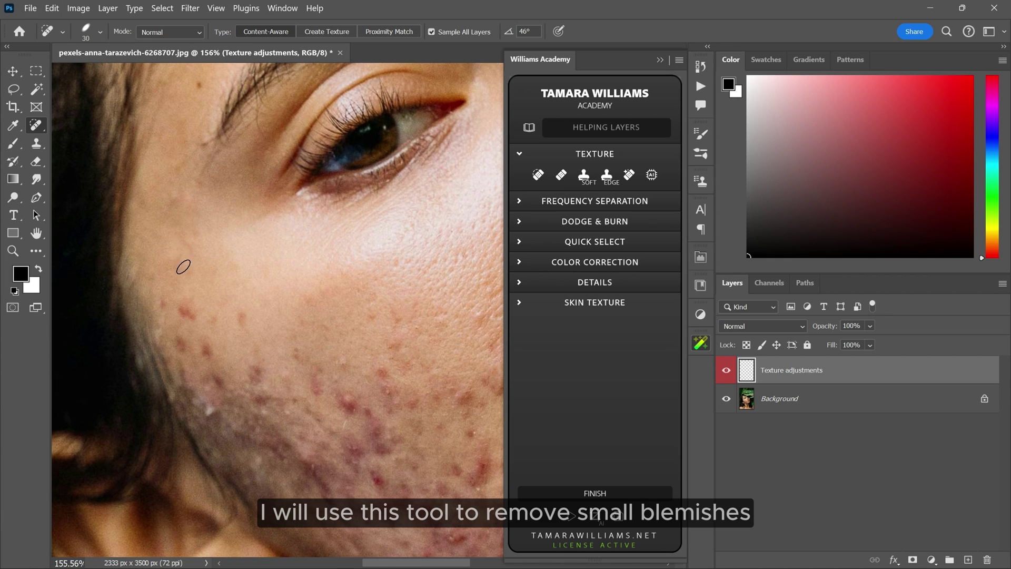
pyautogui.moveTo(225, 313); pyautogui.dragTo(157, 274)
pyautogui.moveTo(266, 266)
pyautogui.mouseDown()
pyautogui.moveTo(314, 244)
pyautogui.moveTo(178, 181)
pyautogui.mouseUp()
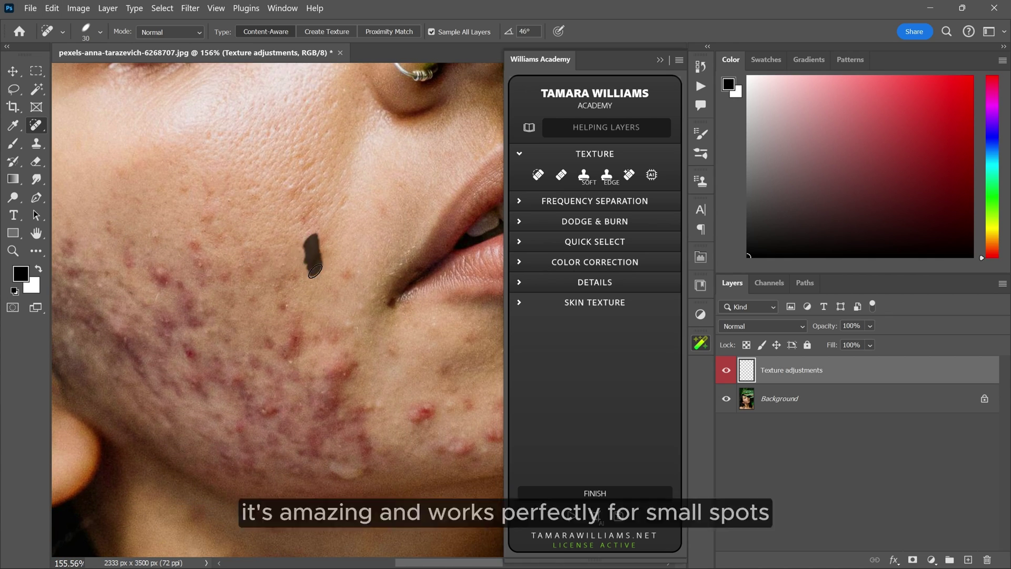
pyautogui.press(']')
pyautogui.click(263, 300)
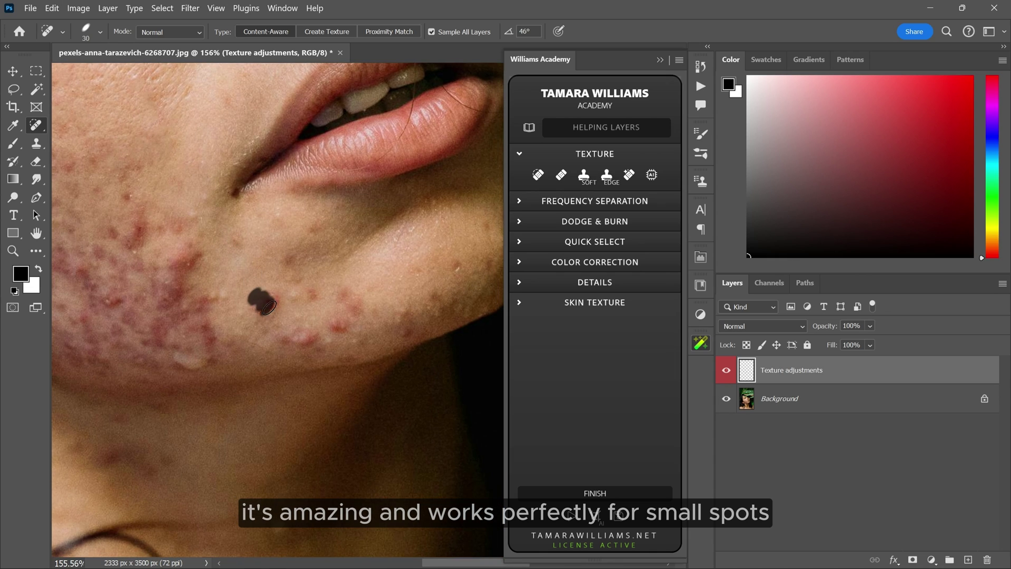
pyautogui.moveTo(315, 256); pyautogui.dragTo(260, 255)
pyautogui.moveTo(370, 298); pyautogui.dragTo(380, 303)
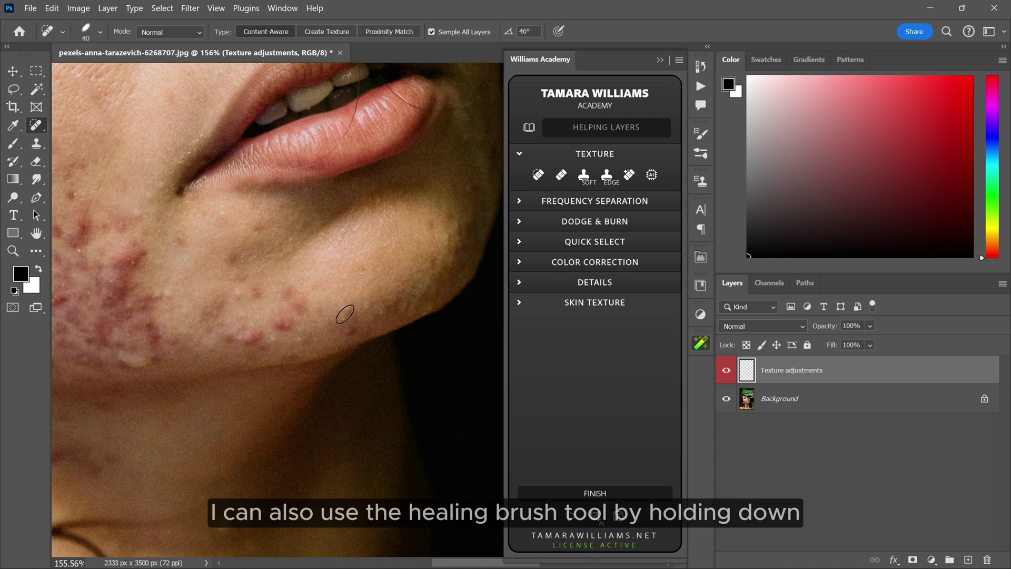
# Start sampled healing on a second Texture adjustments layer over the chin and cheek.
pyautogui.click(561, 174)
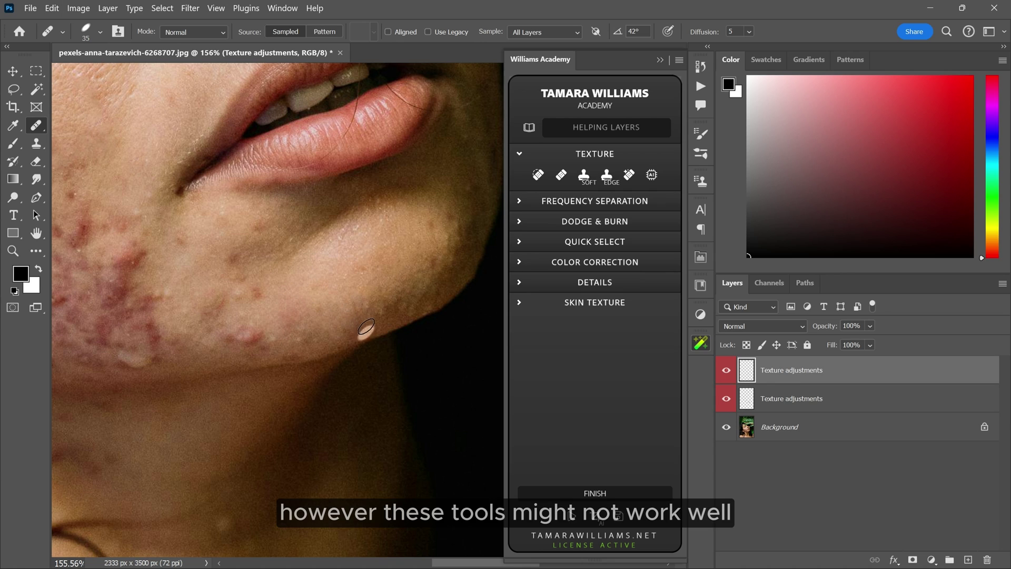
pyautogui.moveTo(368, 266); pyautogui.dragTo(389, 246)
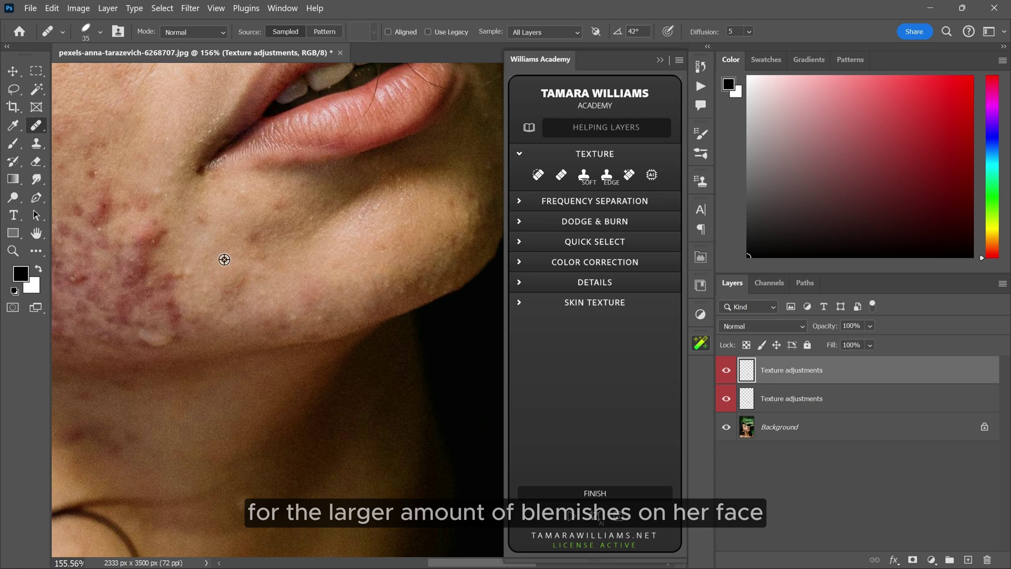
pyautogui.moveTo(303, 306)
pyautogui.mouseDown()
pyautogui.moveTo(388, 329)
pyautogui.moveTo(480, 333)
pyautogui.mouseUp()
pyautogui.scroll(-4, 294, 287)
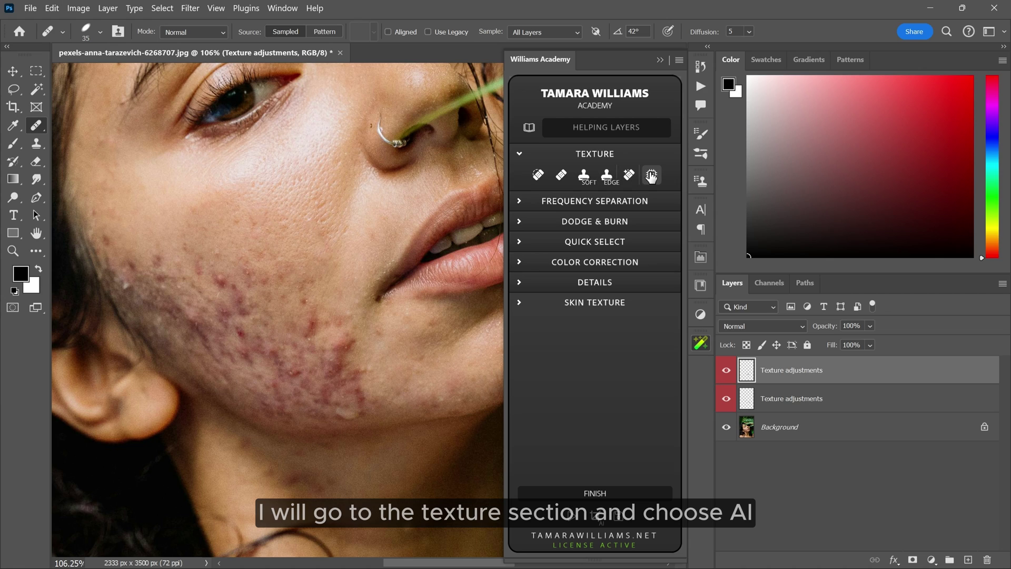
# Paint the Texture AI area over the cheek, jaw and under-jaw acne, then apply Generative Fill.
pyautogui.click(651, 177)
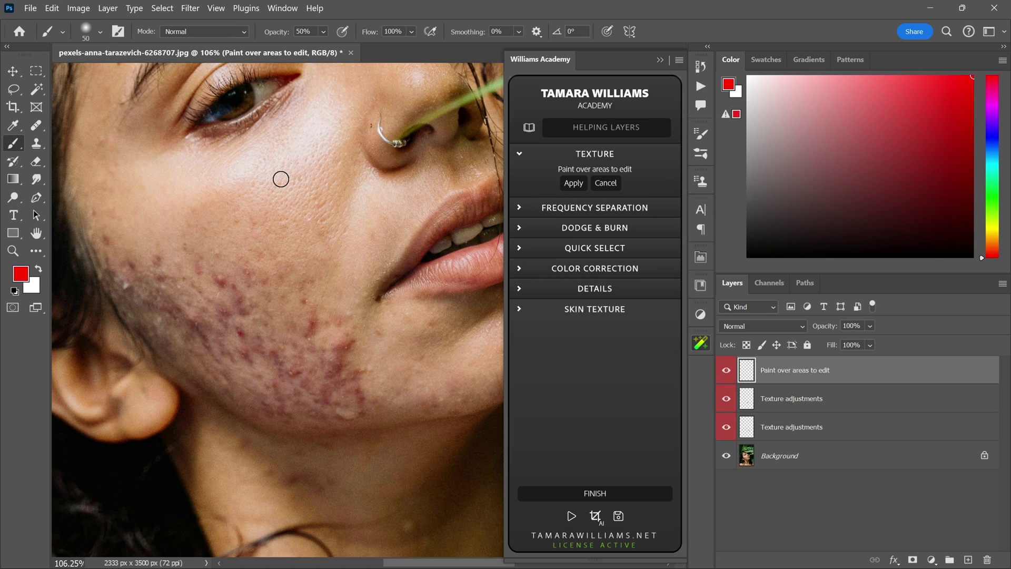
pyautogui.moveTo(142, 205)
pyautogui.mouseDown()
pyautogui.moveTo(152, 326)
pyautogui.moveTo(176, 286)
pyautogui.moveTo(216, 321)
pyautogui.moveTo(247, 390)
pyautogui.mouseUp()
pyautogui.press(']')
pyautogui.press(']')
pyautogui.press(']')
pyautogui.press(']')
pyautogui.press(']')
pyautogui.moveTo(248, 389)
pyautogui.mouseDown()
pyautogui.moveTo(187, 333)
pyautogui.moveTo(282, 287)
pyautogui.mouseUp()
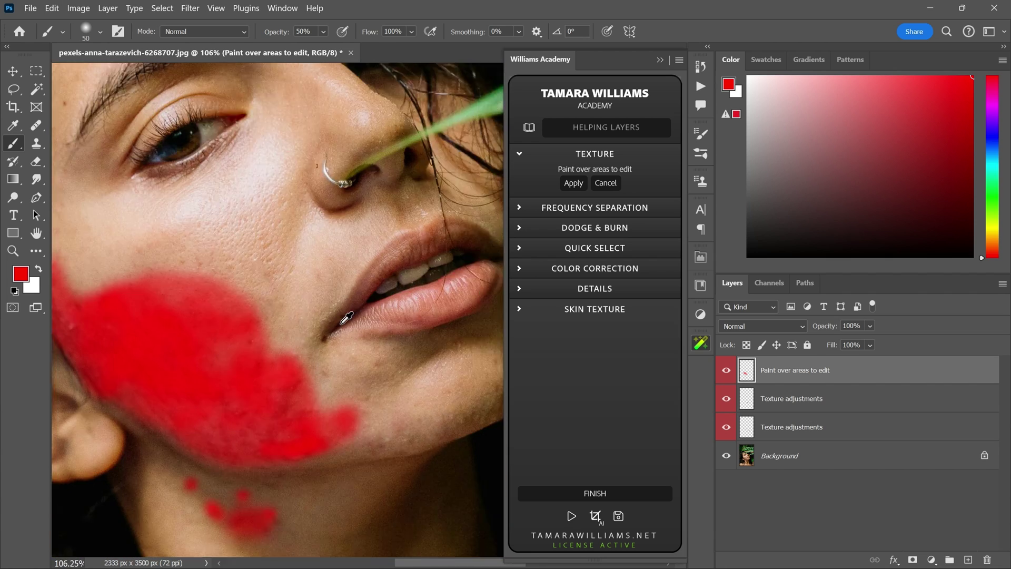
pyautogui.scroll(-3, 346, 317)
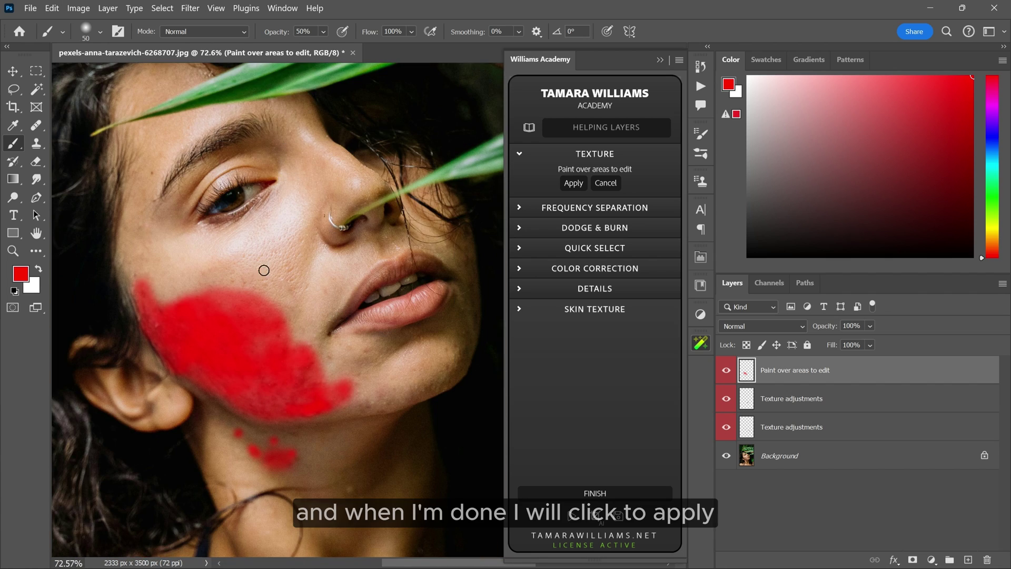
pyautogui.moveTo(264, 251); pyautogui.dragTo(251, 236)
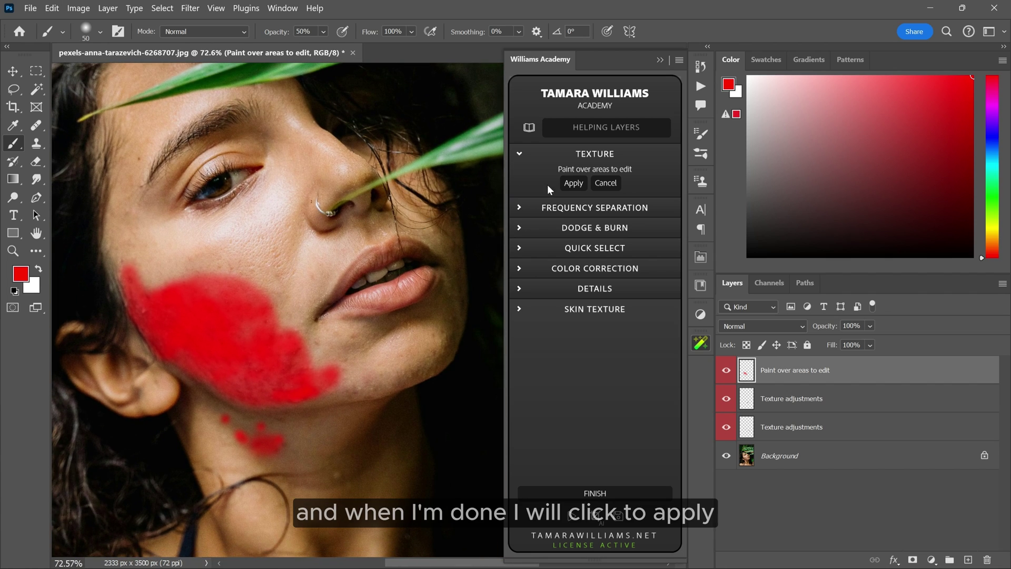
pyautogui.click(570, 184)
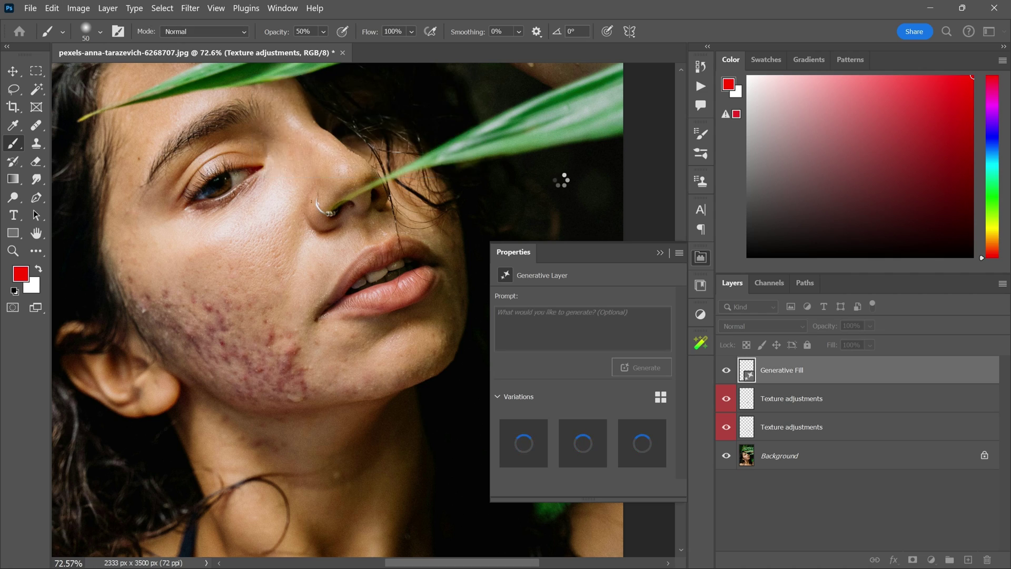
# Choose the first generated variation and toggle the Generative Fill layer for a before/after.
pyautogui.click(642, 445)
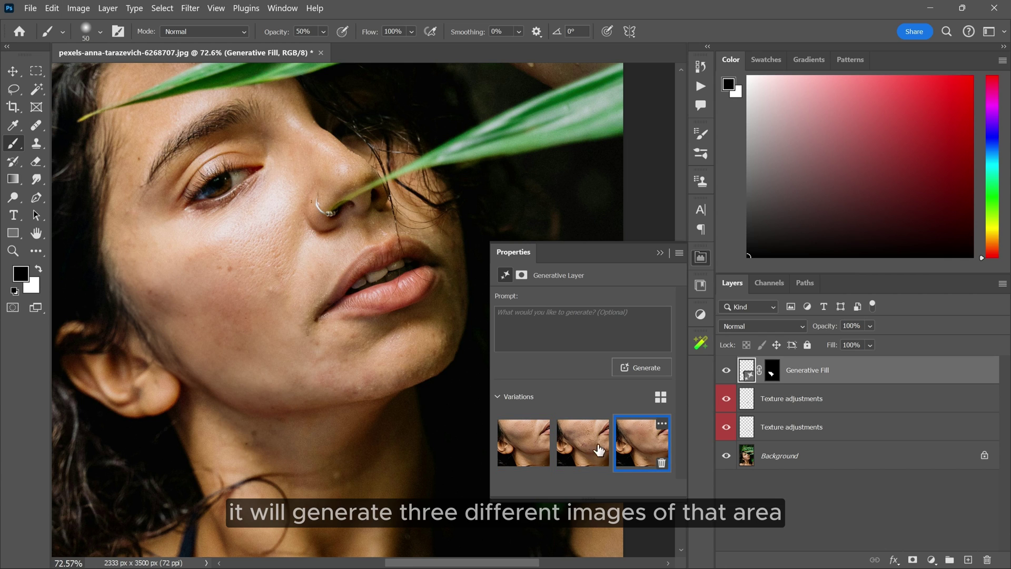
pyautogui.click(535, 448)
pyautogui.scroll(2, 287, 365)
pyautogui.scroll(-2, 287, 365)
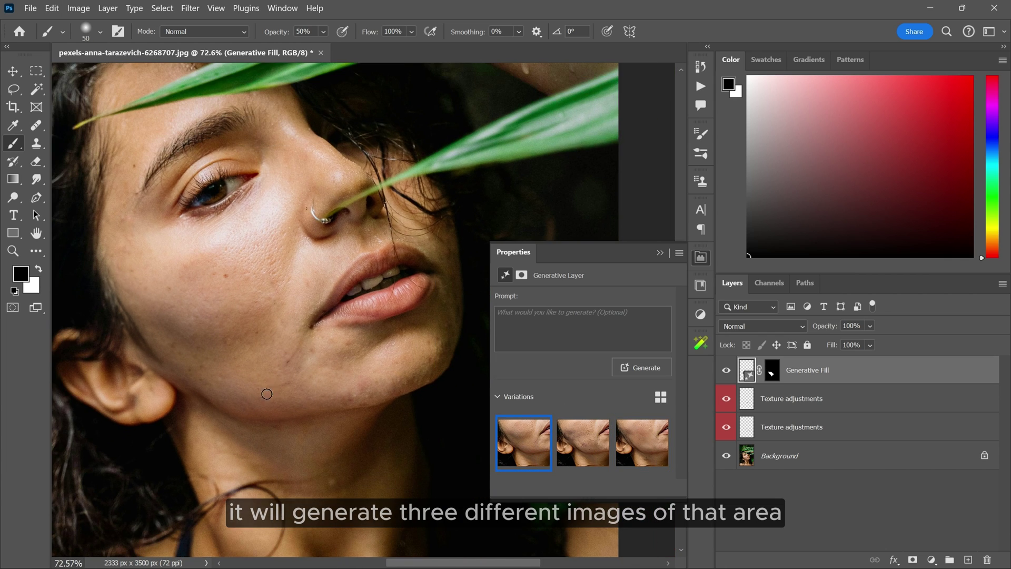
pyautogui.click(729, 371)
pyautogui.click(729, 370)
pyautogui.click(729, 371)
pyautogui.click(729, 371)
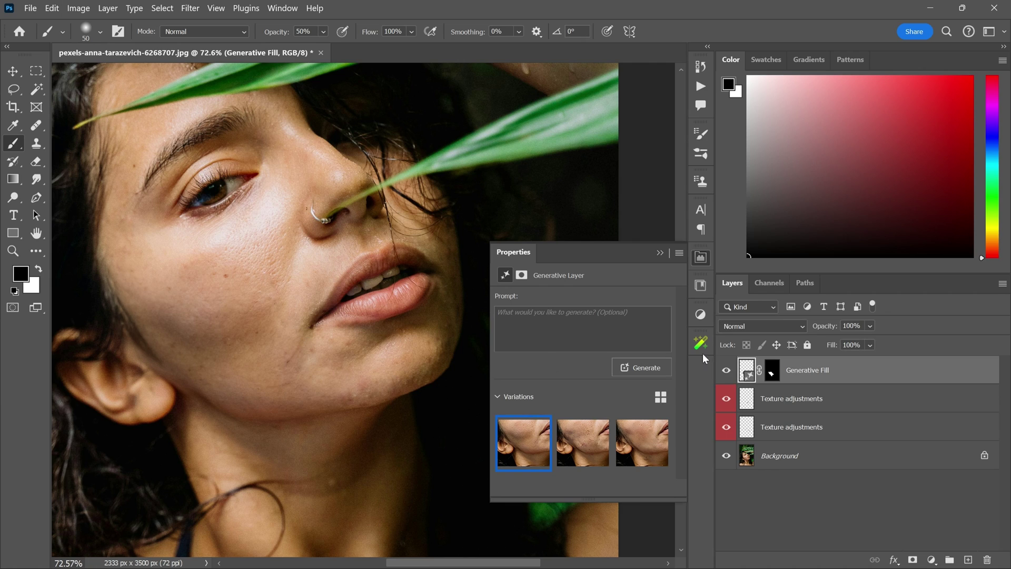
# Set the Generative Fill layer opacity to 84%.
pyautogui.click(870, 327)
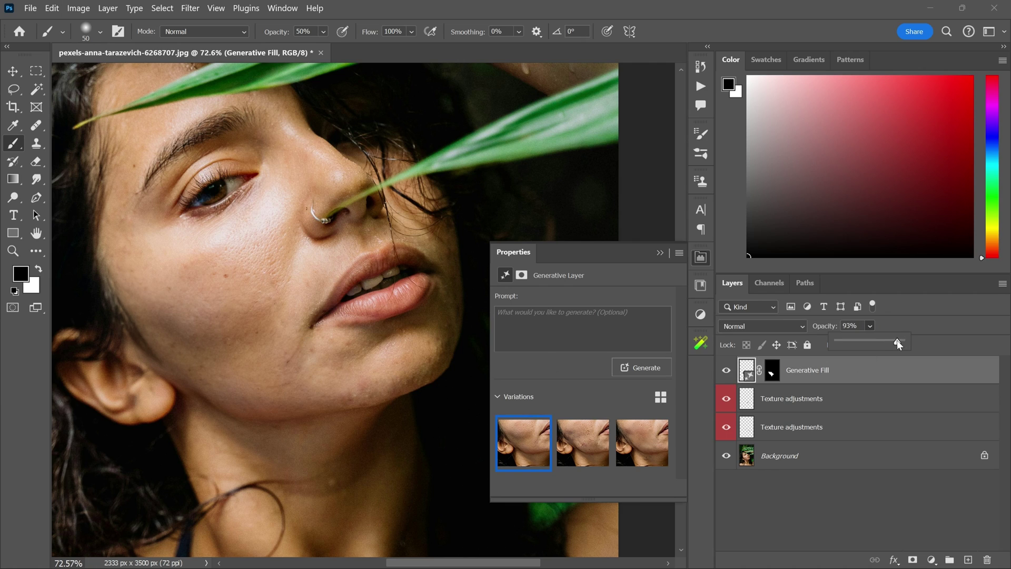
pyautogui.moveTo(890, 344); pyautogui.dragTo(888, 343)
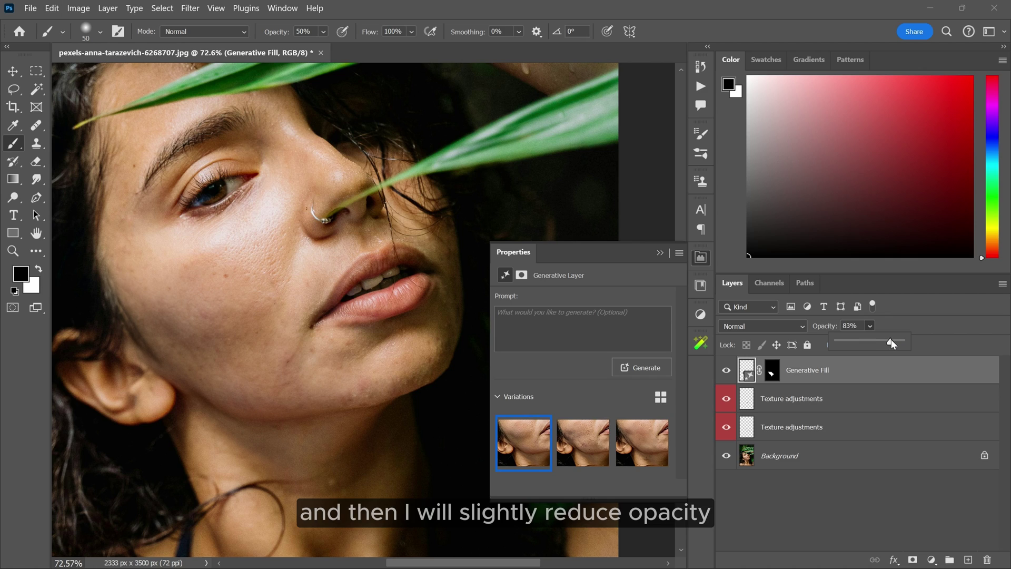
pyautogui.moveTo(891, 344); pyautogui.dragTo(892, 343)
pyautogui.click(725, 339)
pyautogui.scroll(3, 210, 337)
pyautogui.scroll(2, 316, 345)
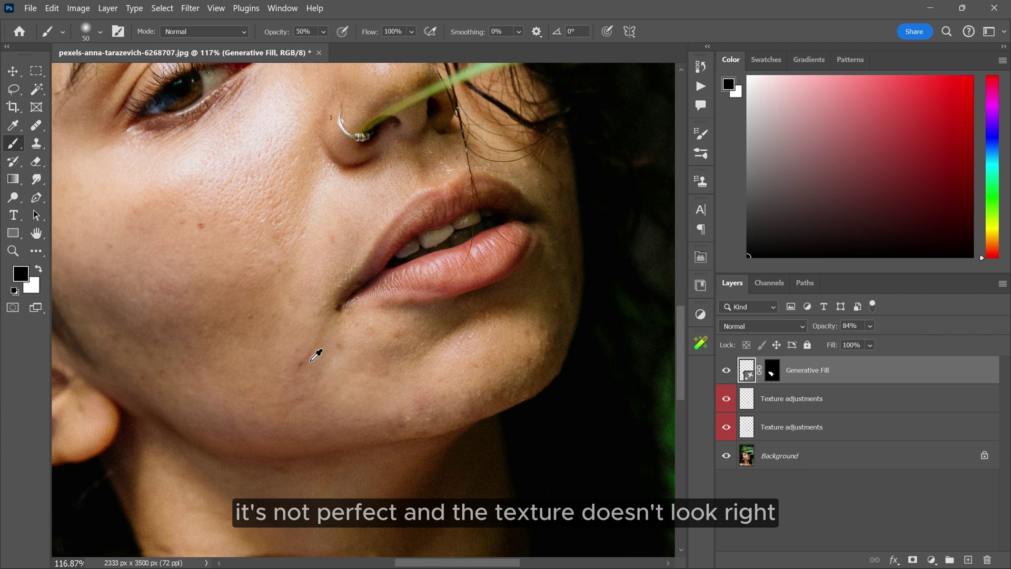
pyautogui.scroll(-2, 337, 352)
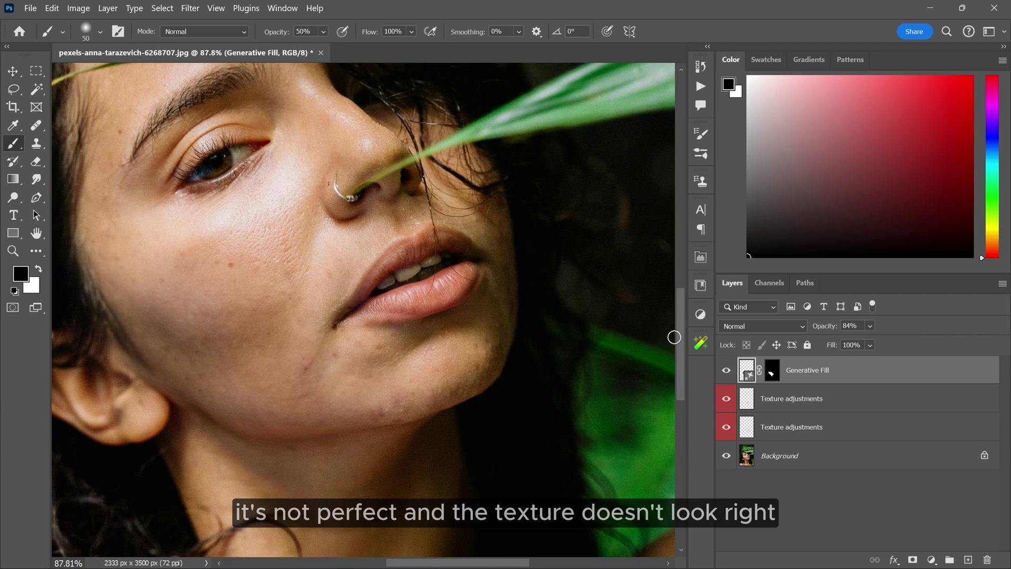
# Run Gaussian Blur frequency separation from the Williams Academy panel.
pyautogui.click(697, 347)
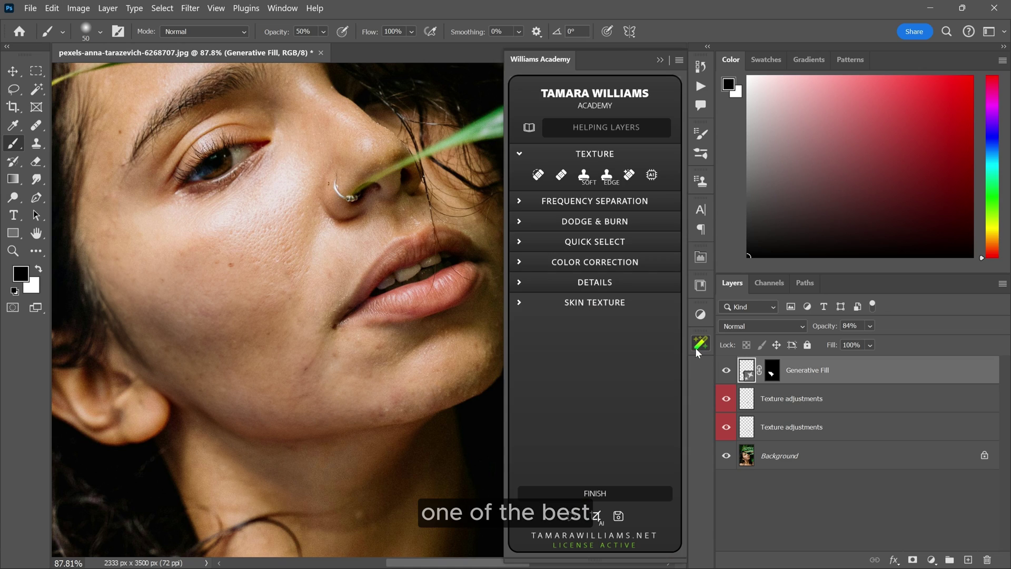
pyautogui.click(519, 201)
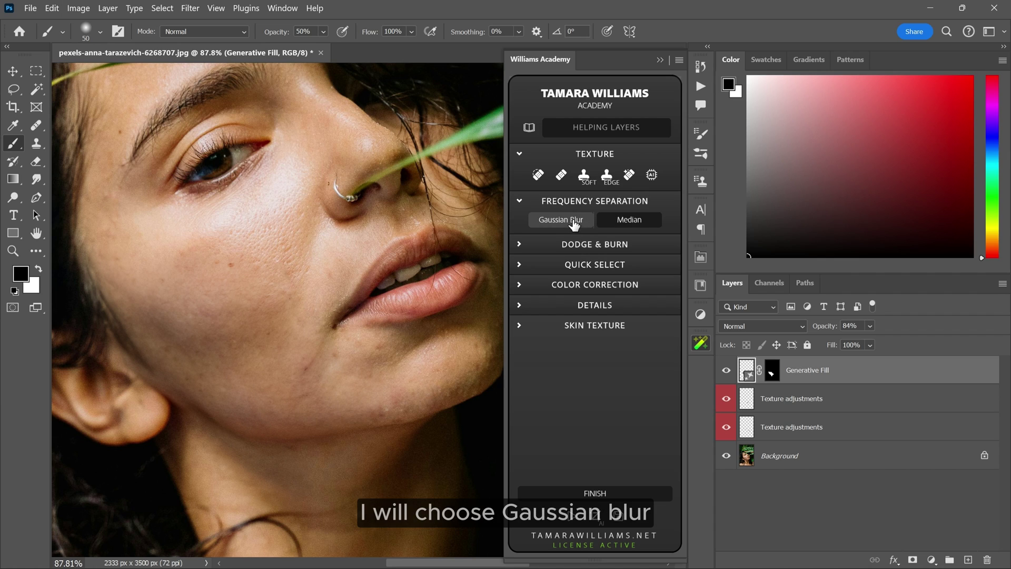
pyautogui.click(574, 220)
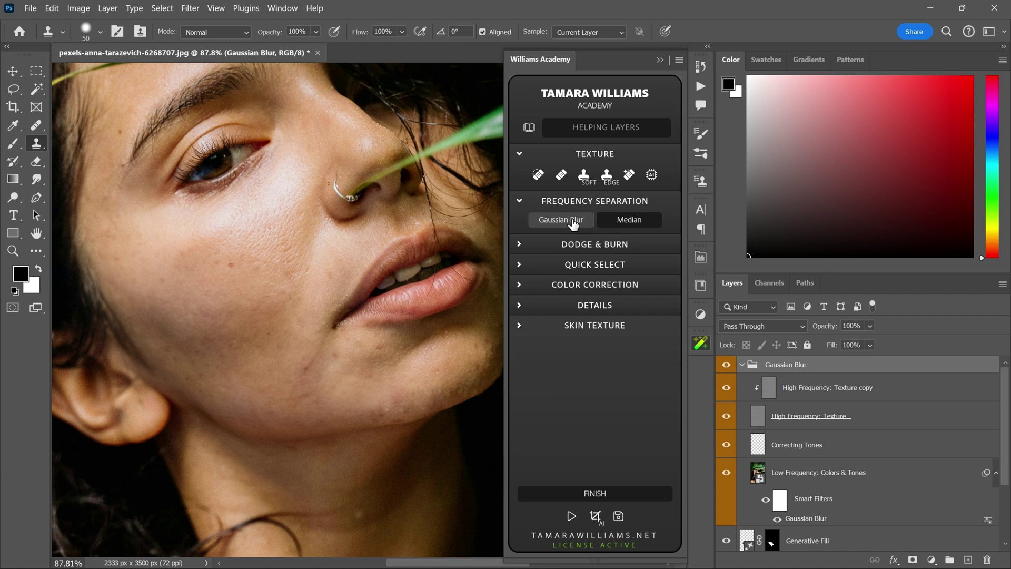
# Select the Correcting Tones layer in the frequency-separation group.
pyautogui.click(806, 387)
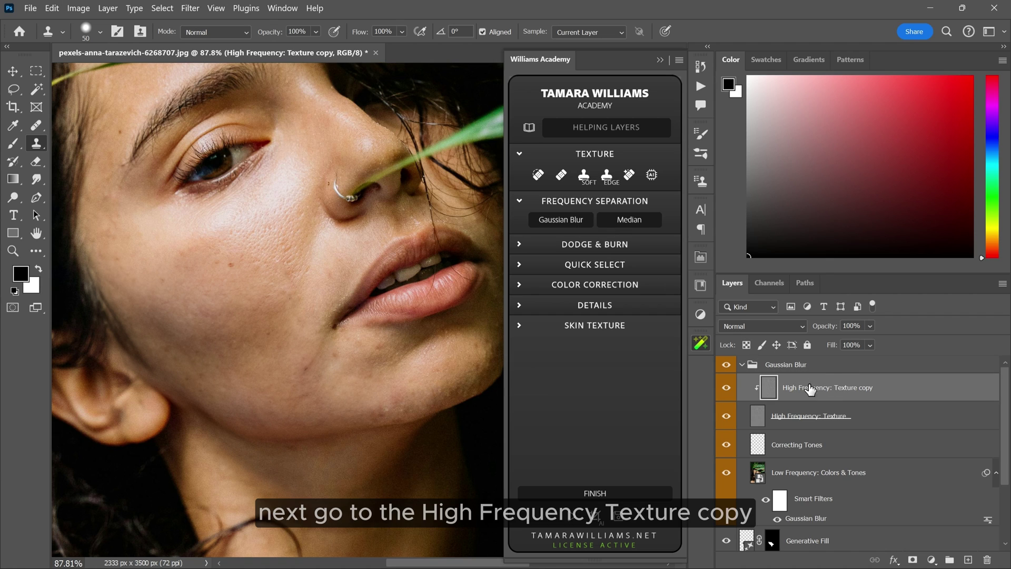
pyautogui.scroll(5, 298, 363)
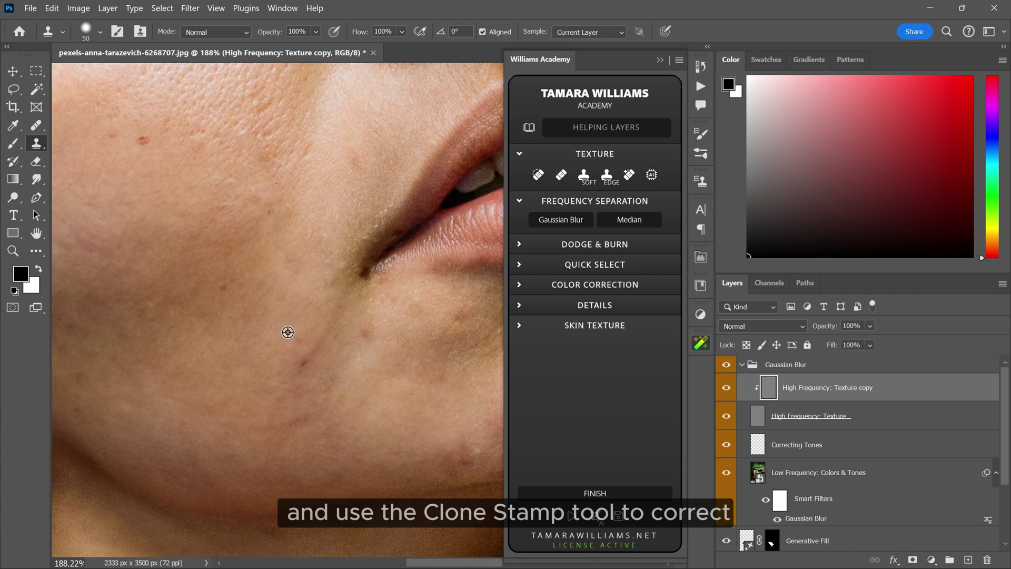
pyautogui.scroll(-3, 375, 368)
pyautogui.scroll(10, 377, 413)
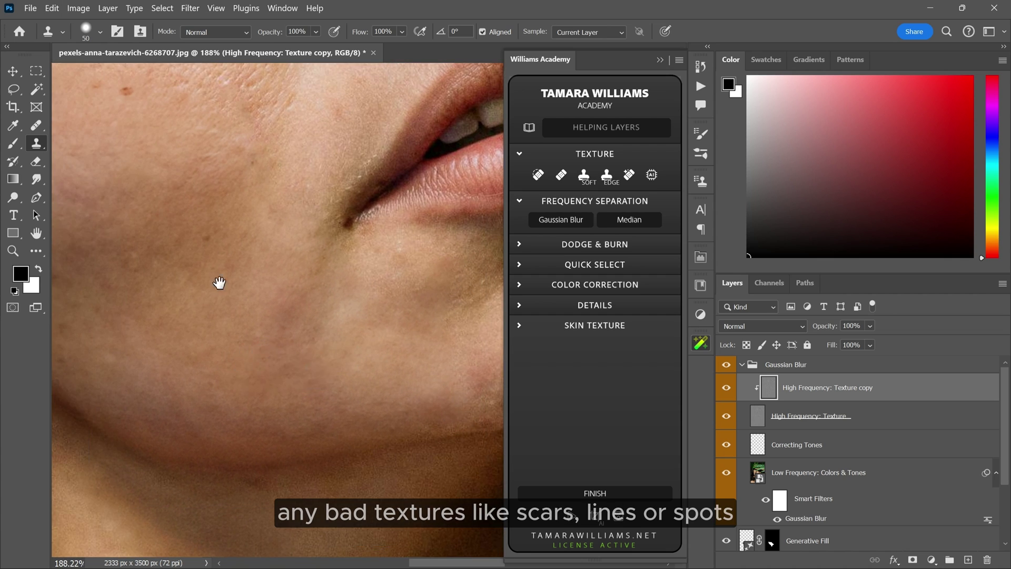
pyautogui.scroll(3, 174, 203)
pyautogui.scroll(-4, 262, 370)
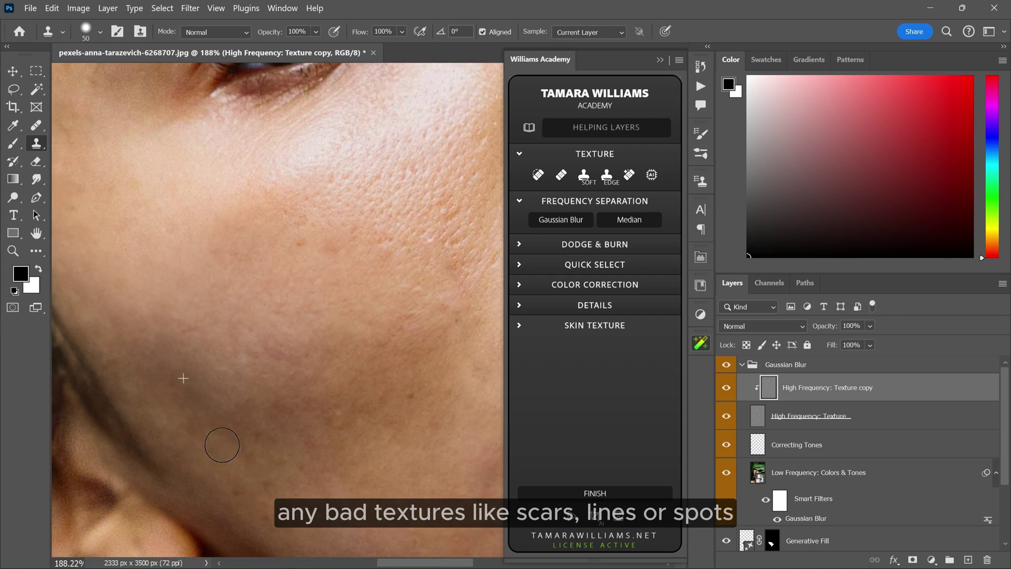
pyautogui.scroll(-5, 226, 447)
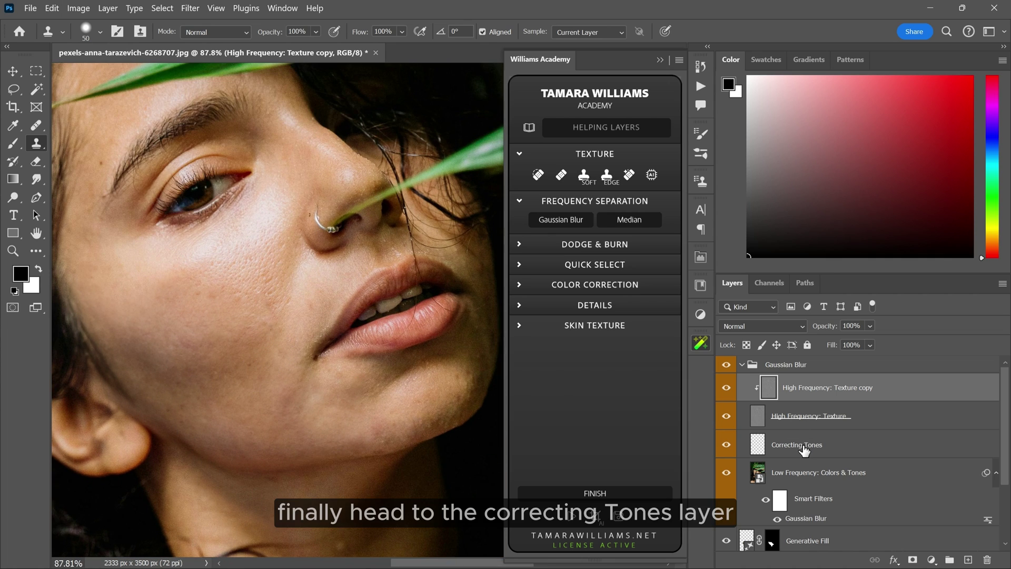
pyautogui.click(804, 447)
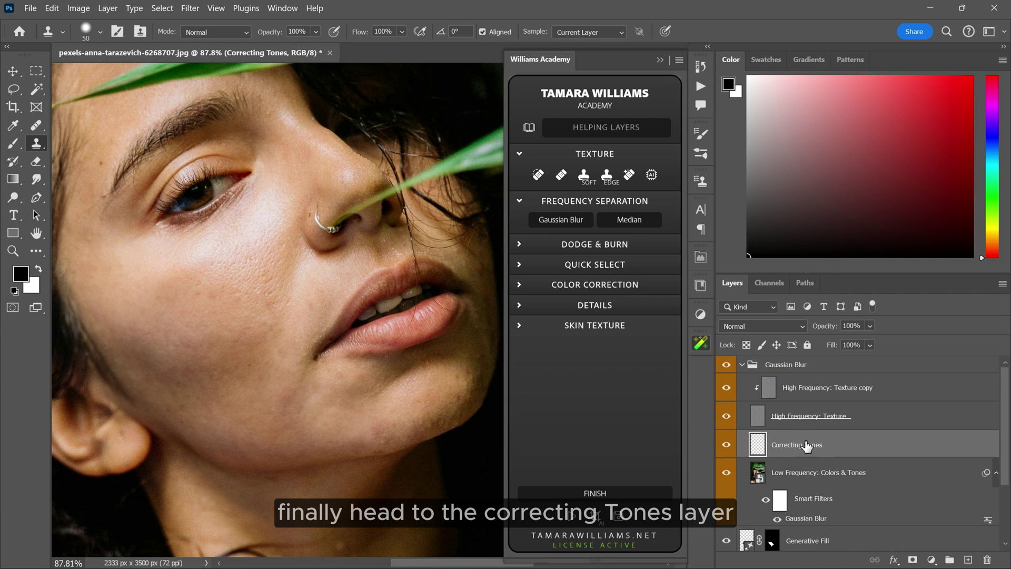
# Use the Mixer Brush at 40% flow, enlarged, to blend the cheek and jaw tones.
pyautogui.rightClick(20, 147)
pyautogui.click(62, 180)
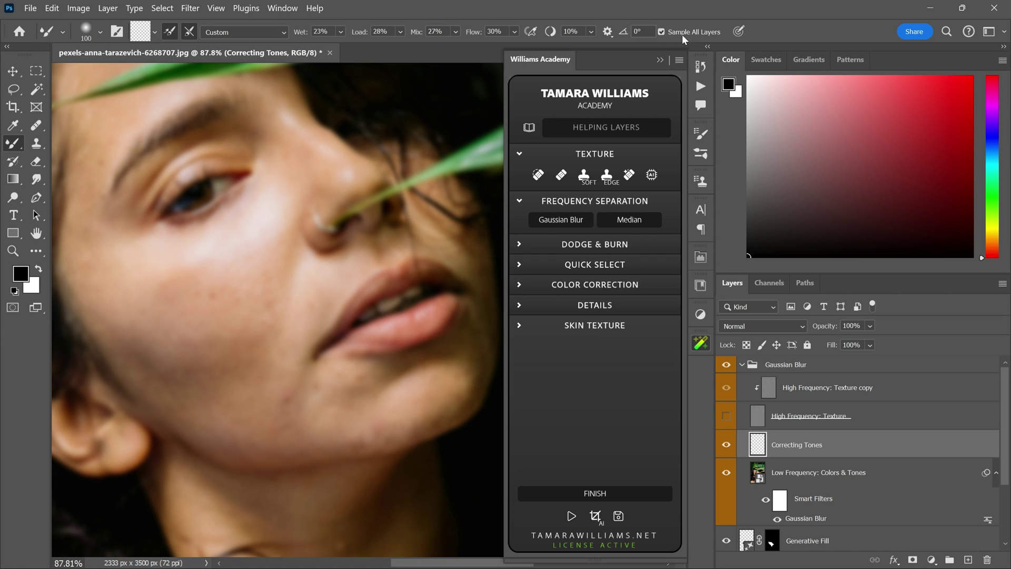
pyautogui.scroll(2, 217, 331)
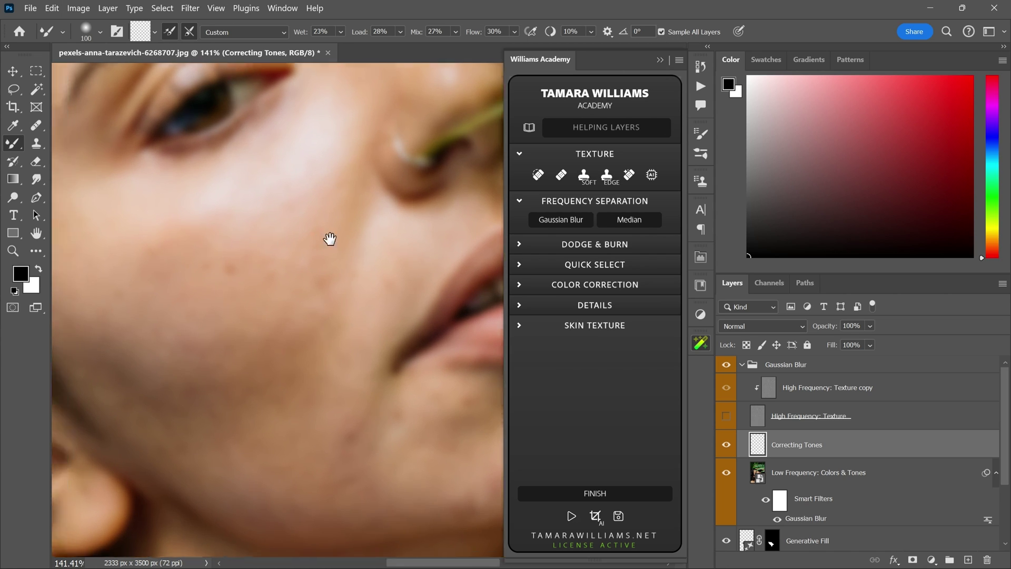
pyautogui.scroll(-3, 330, 238)
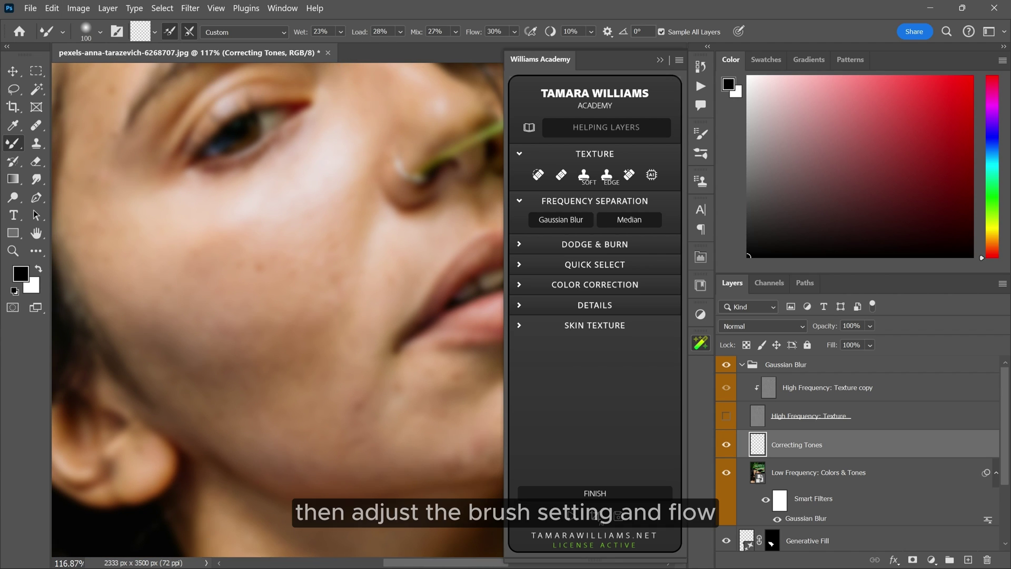
pyautogui.click(513, 32)
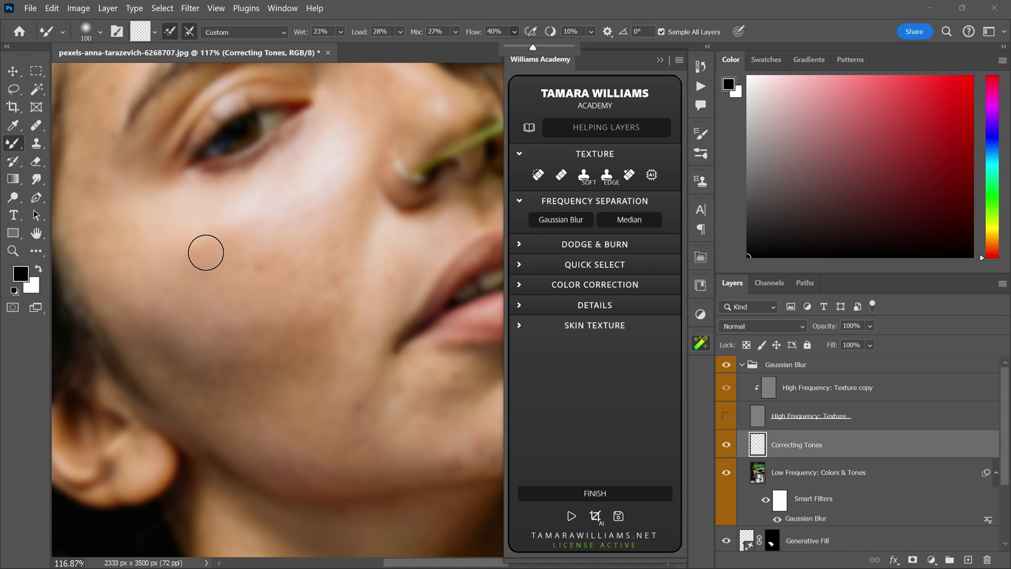
pyautogui.press(']')
pyautogui.press(']')
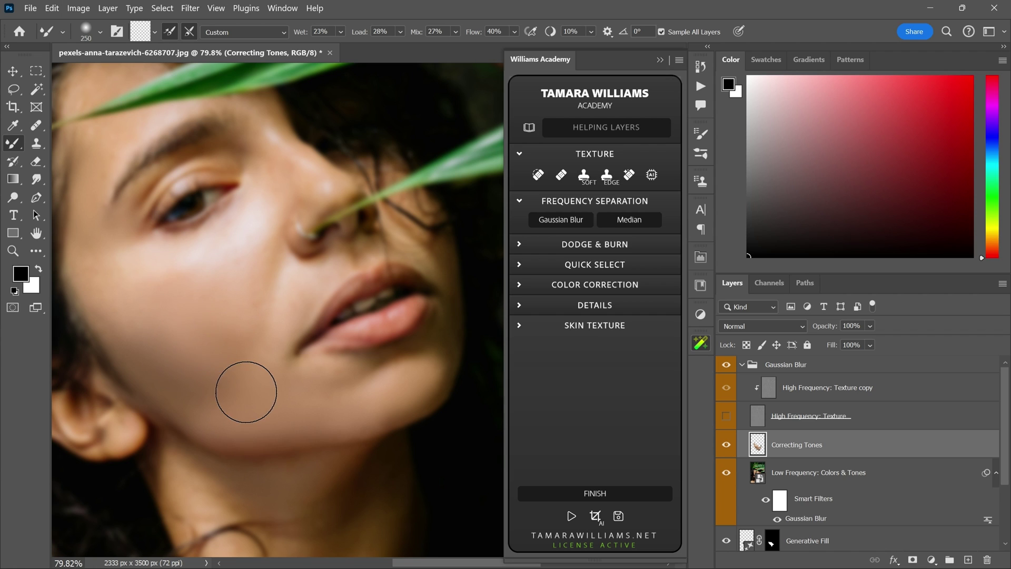
pyautogui.moveTo(339, 300); pyautogui.dragTo(342, 283)
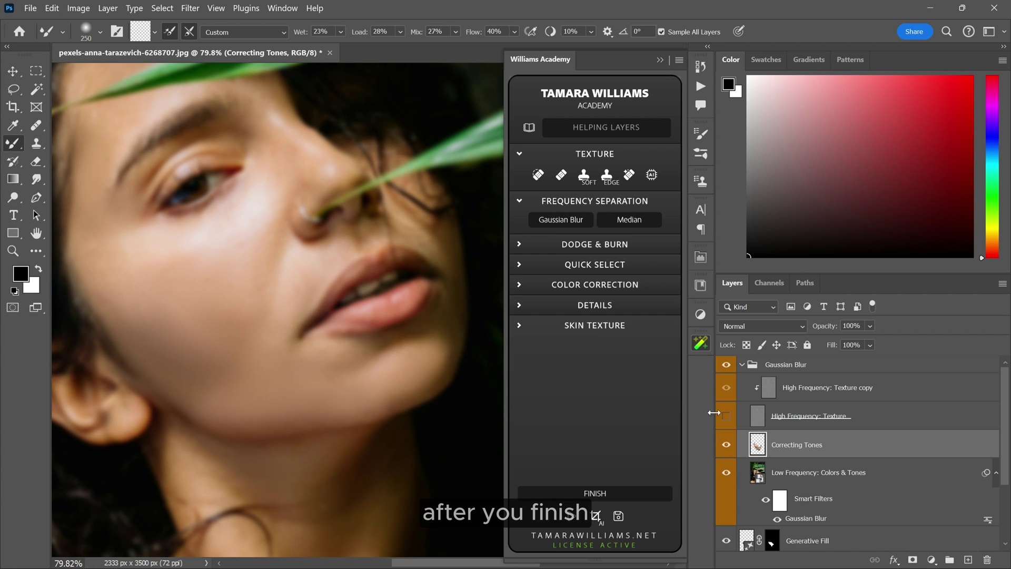
# Turn on the High Frequency: Texture layer and toggle Correcting Tones to compare.
pyautogui.click(725, 417)
pyautogui.moveTo(299, 339)
pyautogui.mouseDown()
pyautogui.moveTo(311, 318)
pyautogui.moveTo(306, 341)
pyautogui.mouseUp()
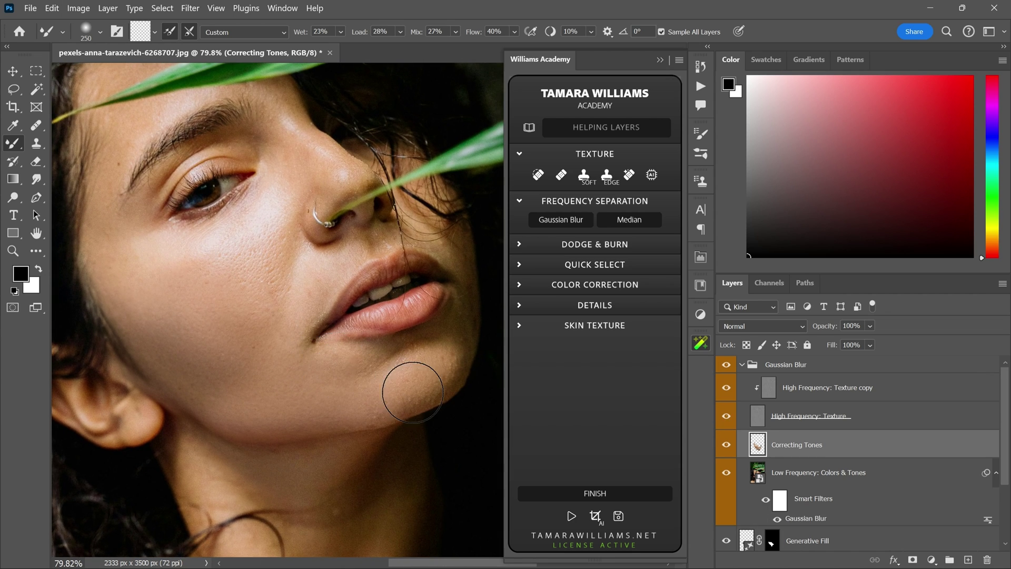
pyautogui.click(726, 445)
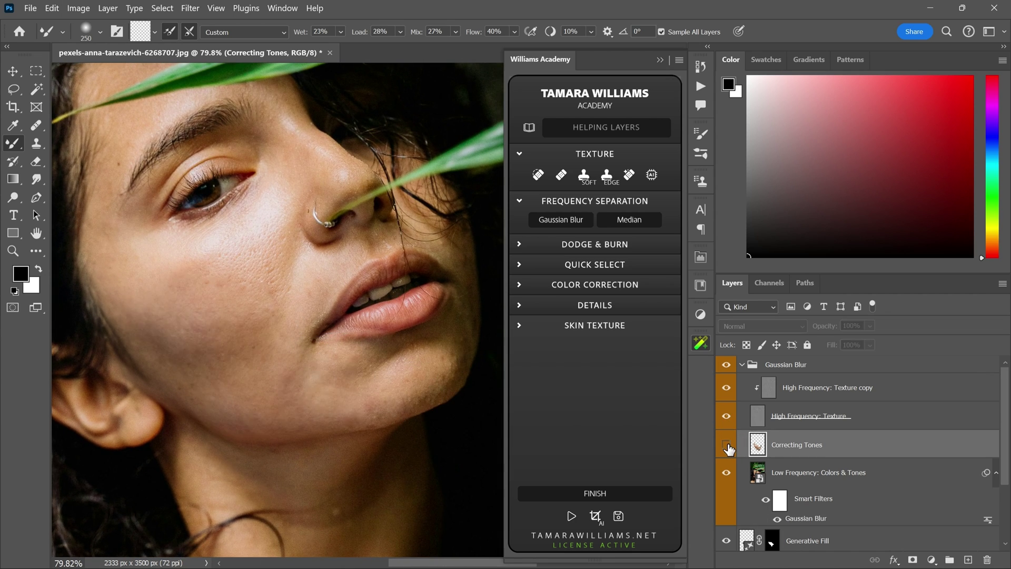
pyautogui.click(726, 446)
pyautogui.click(726, 446)
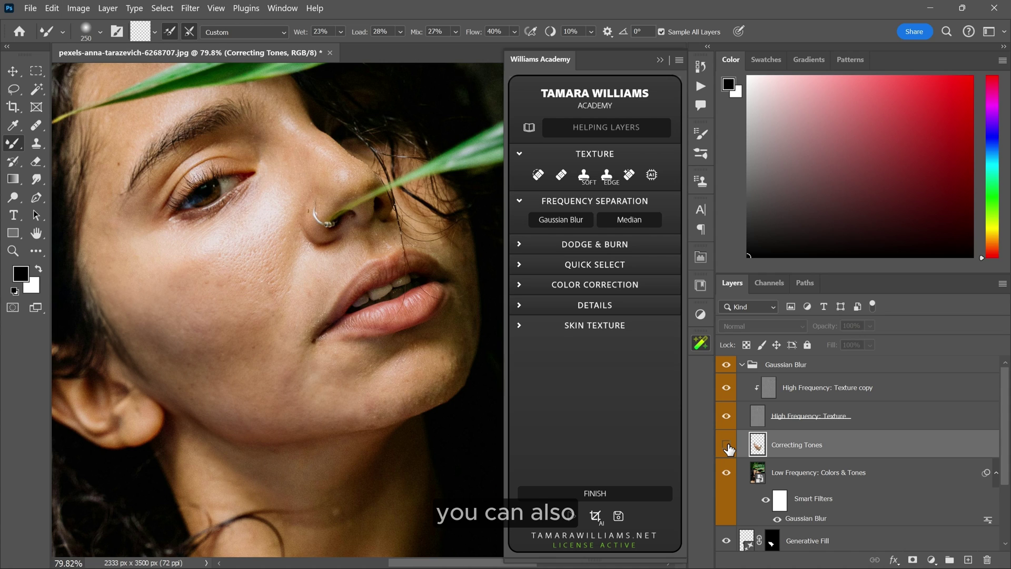
pyautogui.click(727, 445)
pyautogui.moveTo(304, 390); pyautogui.dragTo(285, 364)
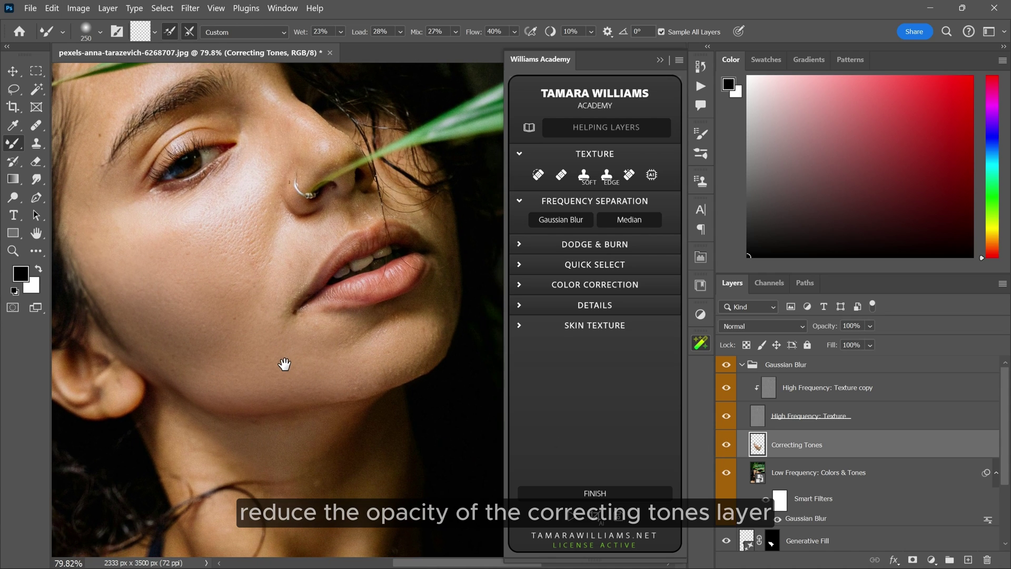
# Lower the Correcting Tones layer opacity to 90%.
pyautogui.click(870, 326)
pyautogui.moveTo(890, 345); pyautogui.dragTo(895, 344)
pyautogui.scroll(-5, 278, 343)
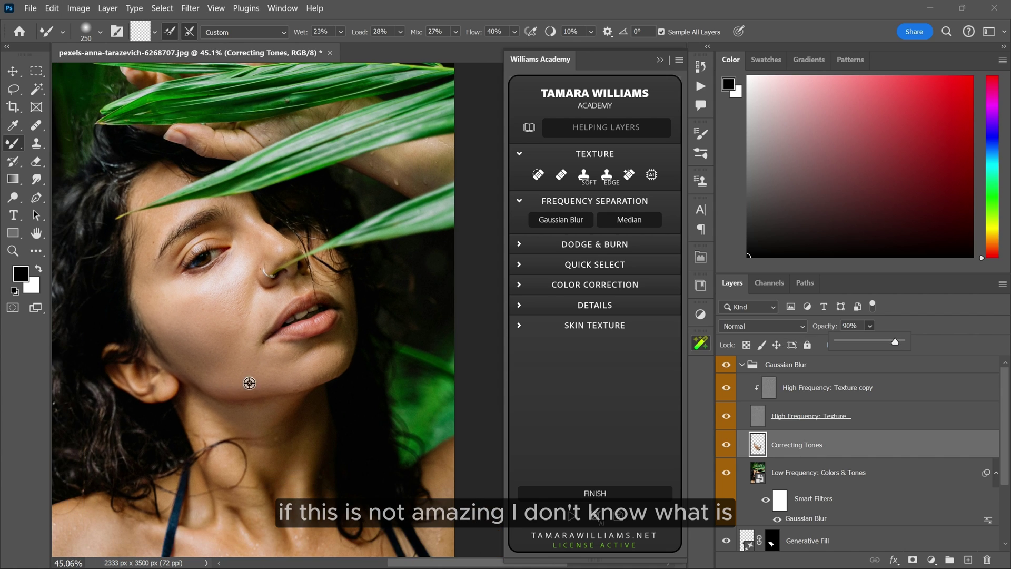
pyautogui.scroll(-3, 725, 440)
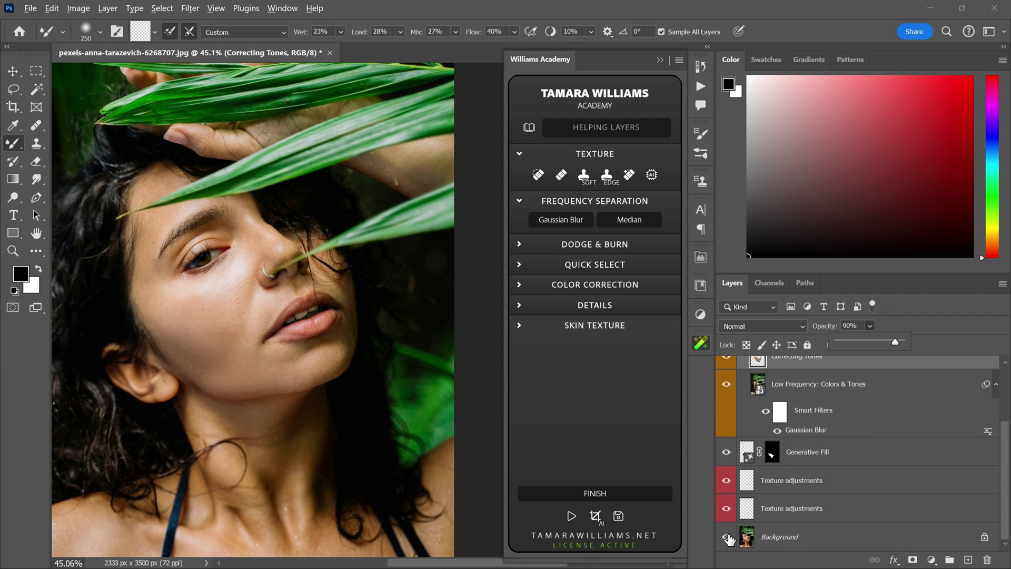
# Toggle the retouch layers to compare the acne original with the retouched skin.
pyautogui.keyDown('alt'); pyautogui.click(728, 537); pyautogui.keyUp('alt')
pyautogui.scroll(2, 253, 408)
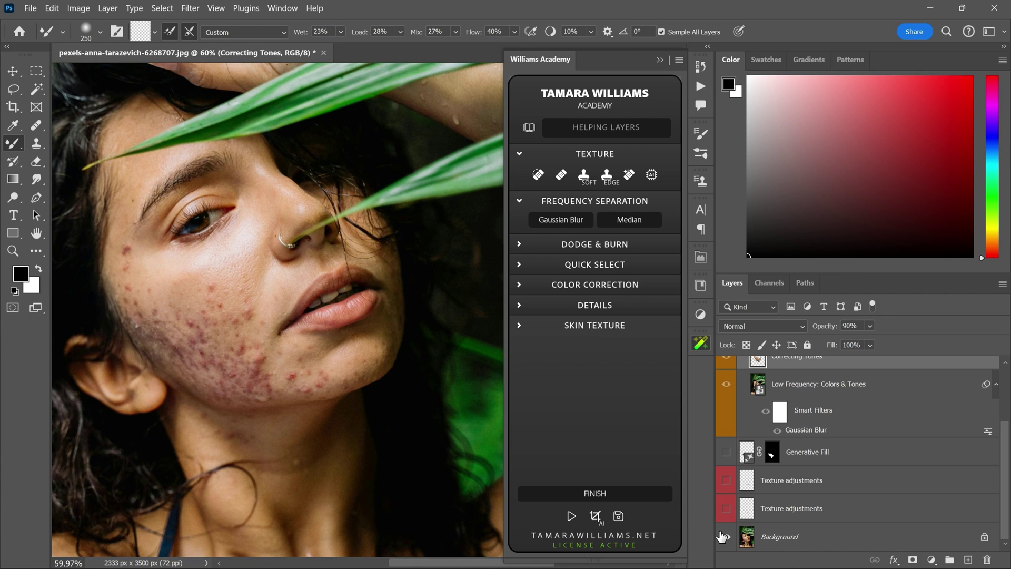
pyautogui.keyDown('alt'); pyautogui.click(727, 537); pyautogui.keyUp('alt')
pyautogui.keyDown('alt'); pyautogui.click(726, 536); pyautogui.keyUp('alt')
pyautogui.keyDown('alt'); pyautogui.click(726, 536); pyautogui.keyUp('alt')
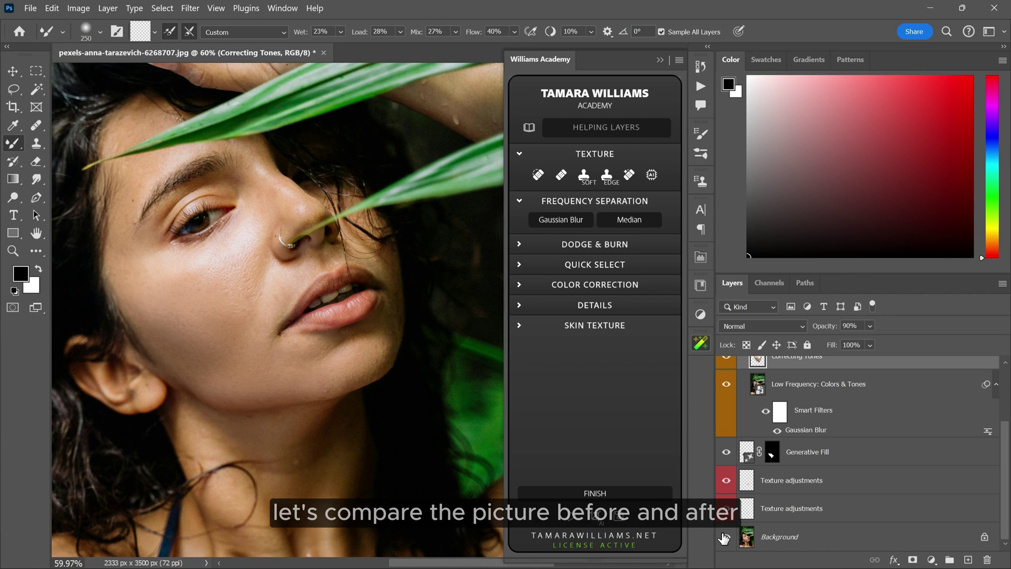
pyautogui.keyDown('alt'); pyautogui.click(726, 536); pyautogui.keyUp('alt')
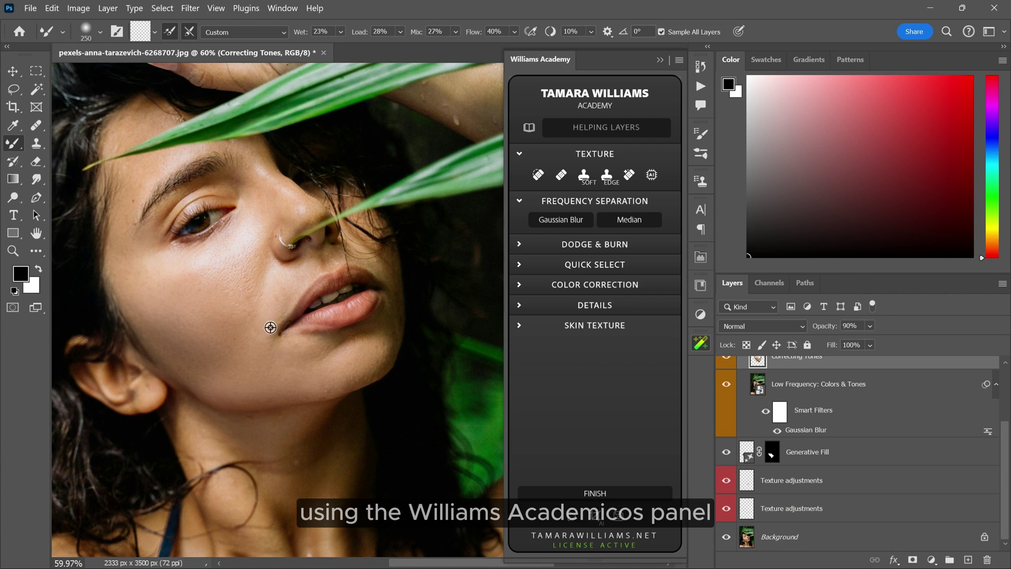
pyautogui.scroll(-2, 270, 330)
pyautogui.scroll(2, 270, 331)
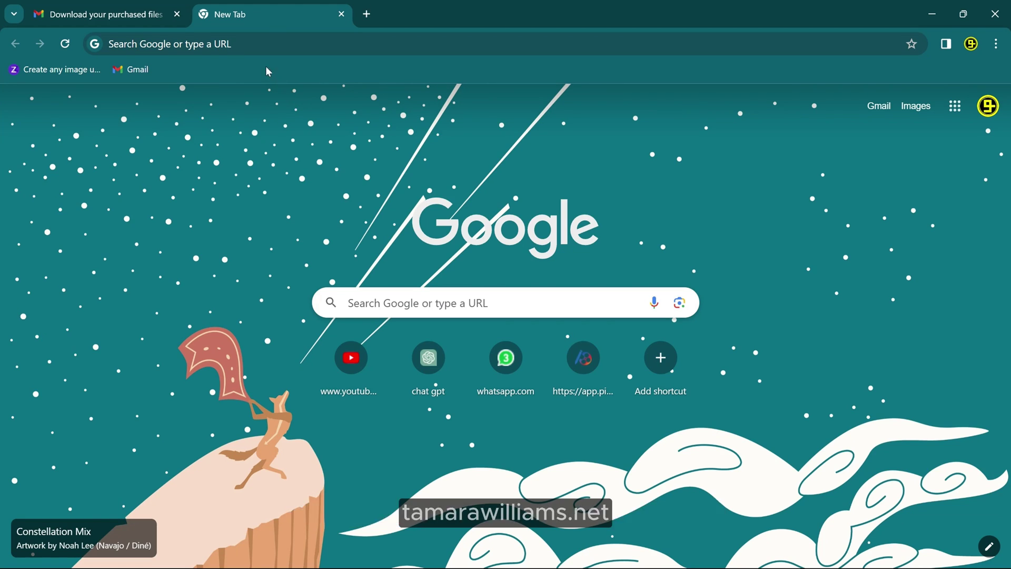
# Go to tamarawilliams.net and view the Lash Photoshop Brushes product page.
pyautogui.click(264, 44)
pyautogui.write('tamarawilliams.net')
pyautogui.press('Return')
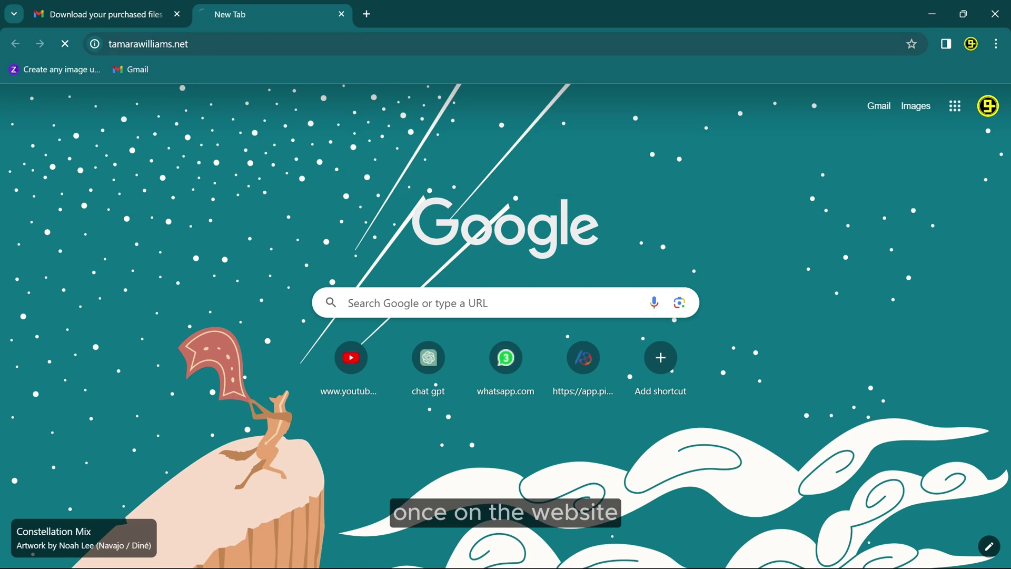
pyautogui.scroll(-8, 614, 208)
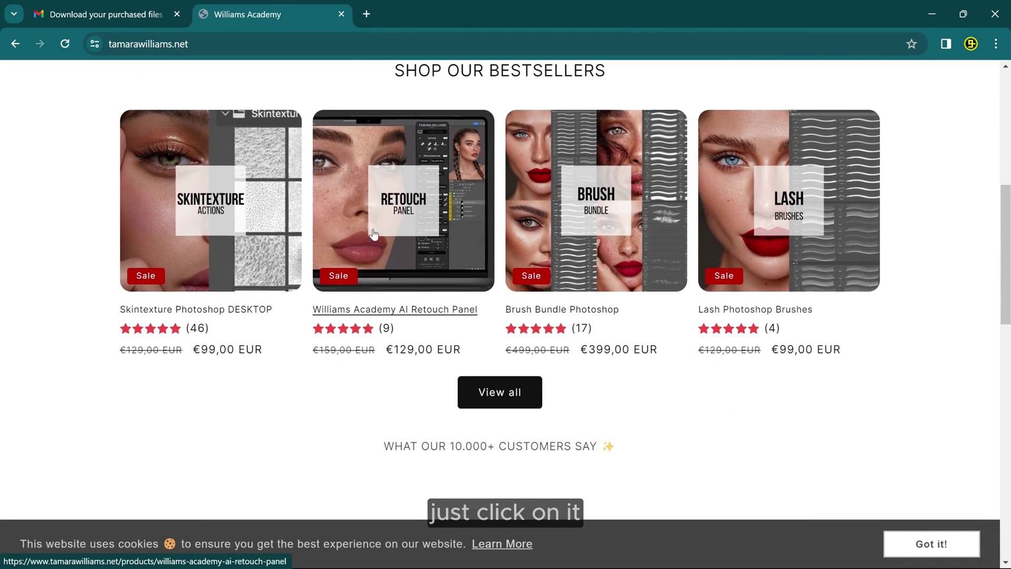
pyautogui.click(786, 207)
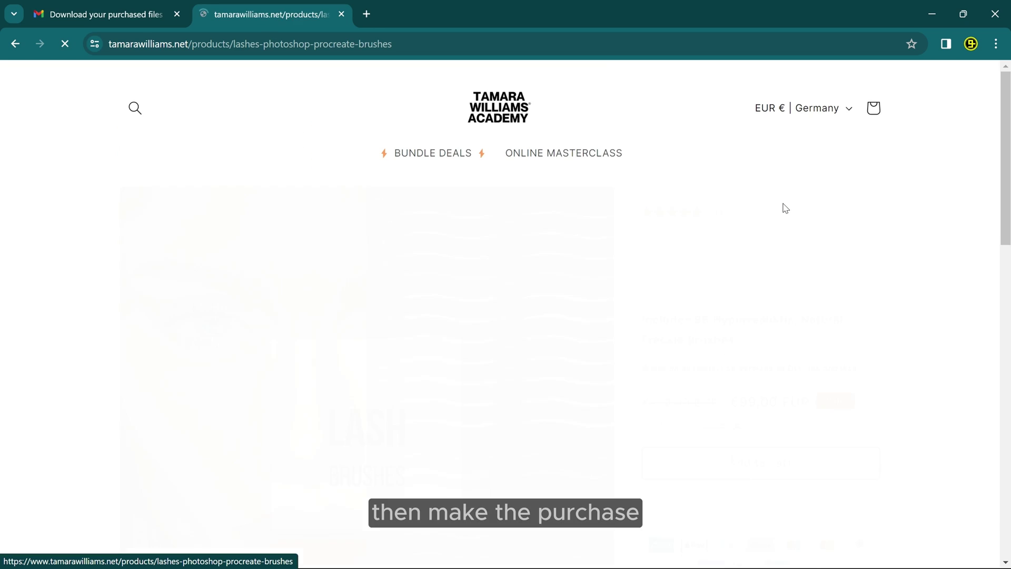
pyautogui.scroll(-2, 519, 193)
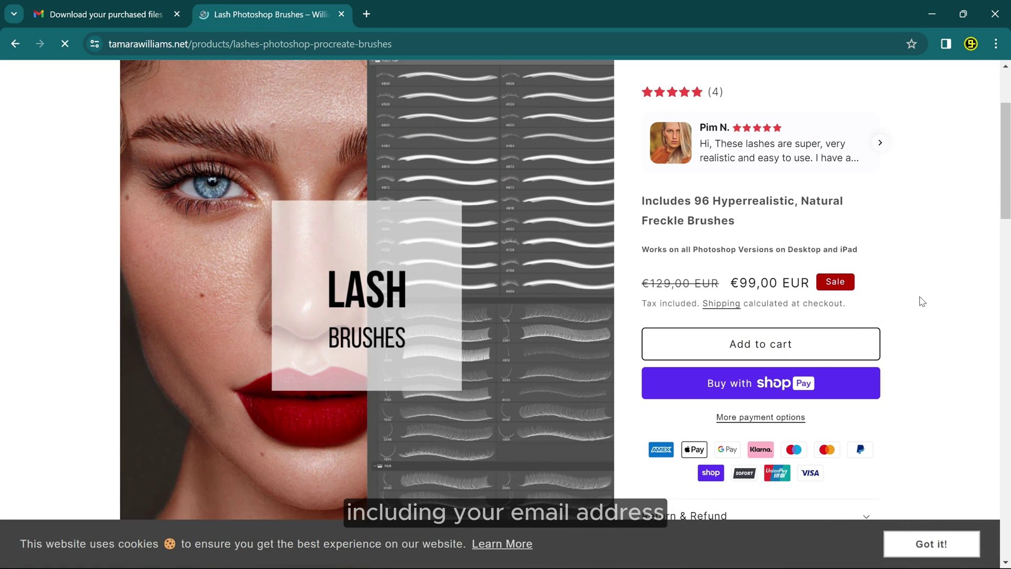
pyautogui.scroll(2, 539, 215)
# Follow the DOWNLOAD link in the purchased-files order email in Gmail.
pyautogui.click(155, 17)
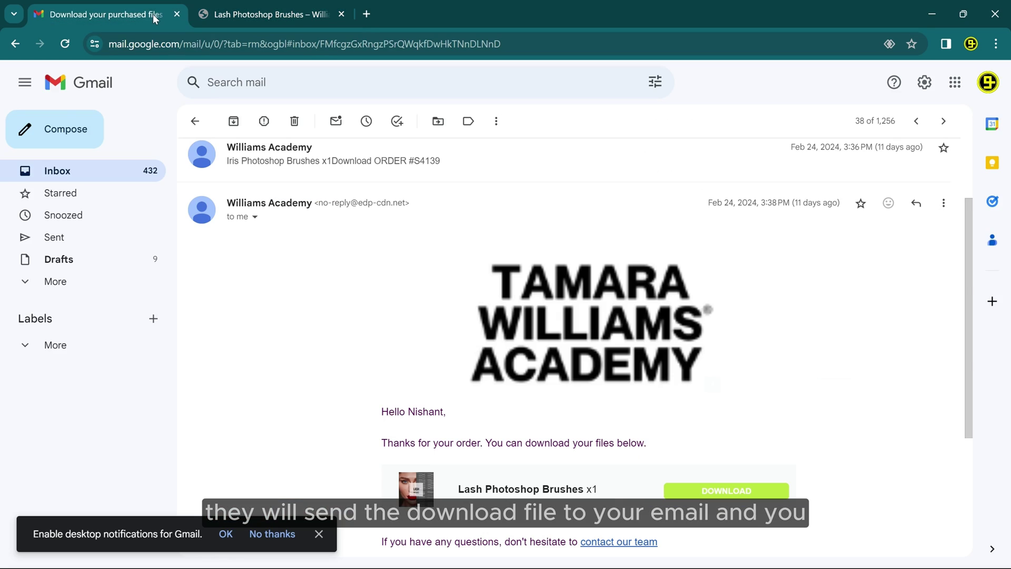
pyautogui.scroll(-2, 403, 250)
pyautogui.scroll(1, 587, 271)
pyautogui.click(736, 424)
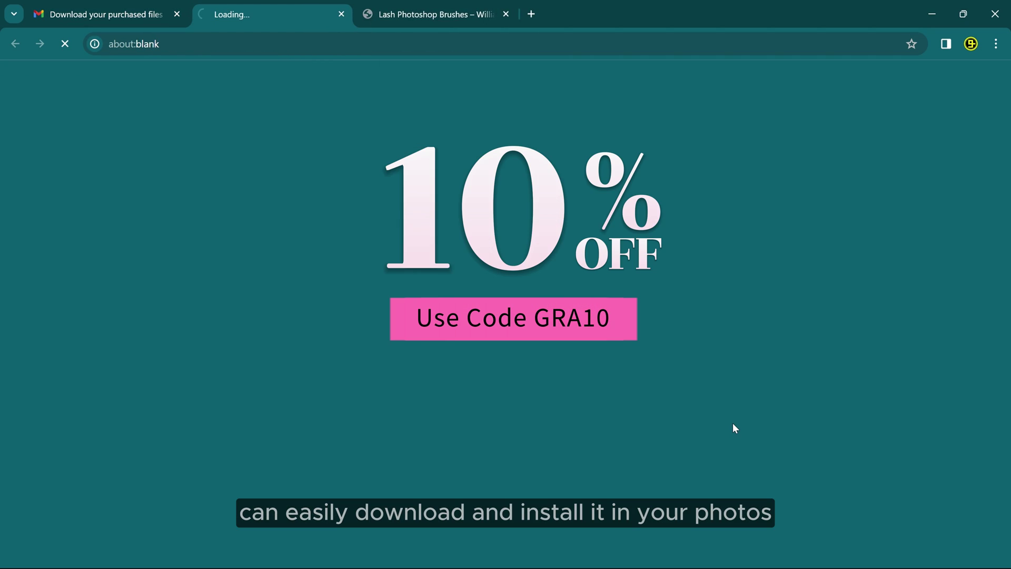